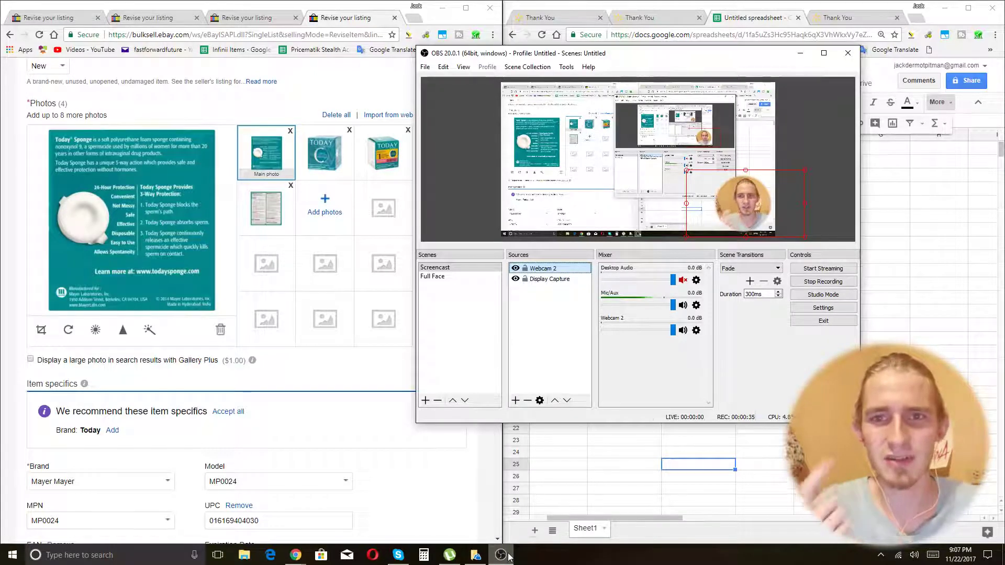
pyautogui.click(935, 277)
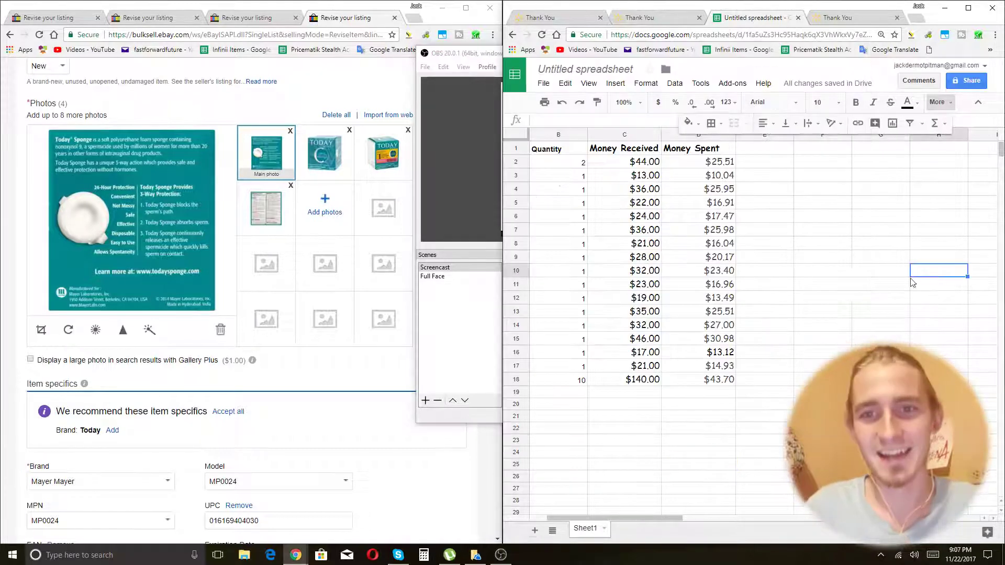
pyautogui.click(727, 298)
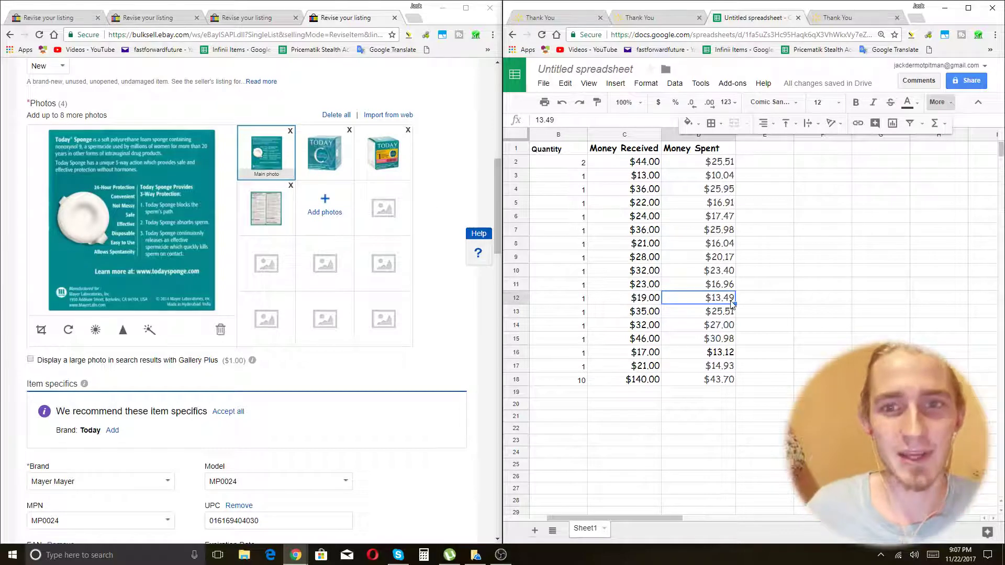
pyautogui.moveTo(549, 162); pyautogui.dragTo(584, 383)
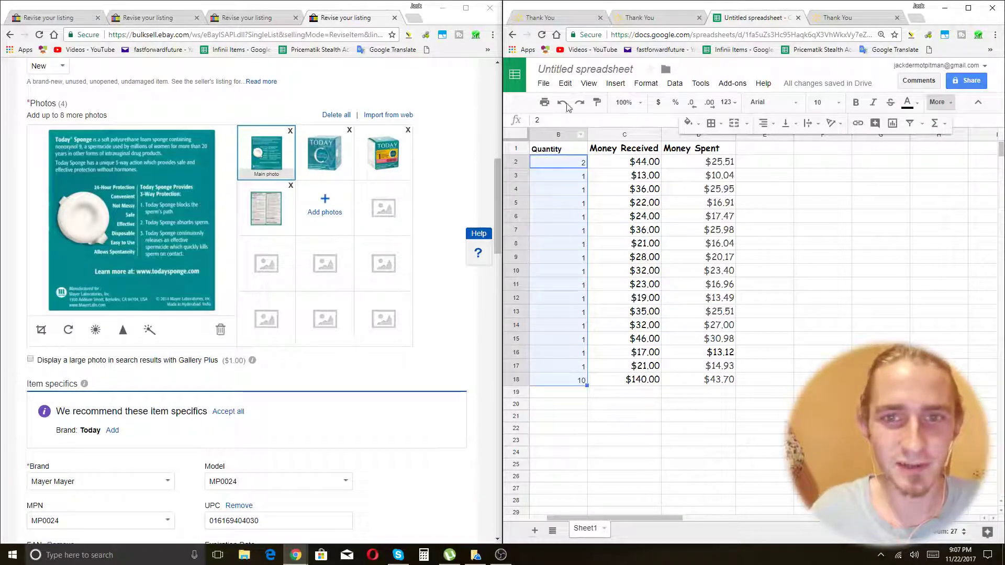
pyautogui.click(699, 285)
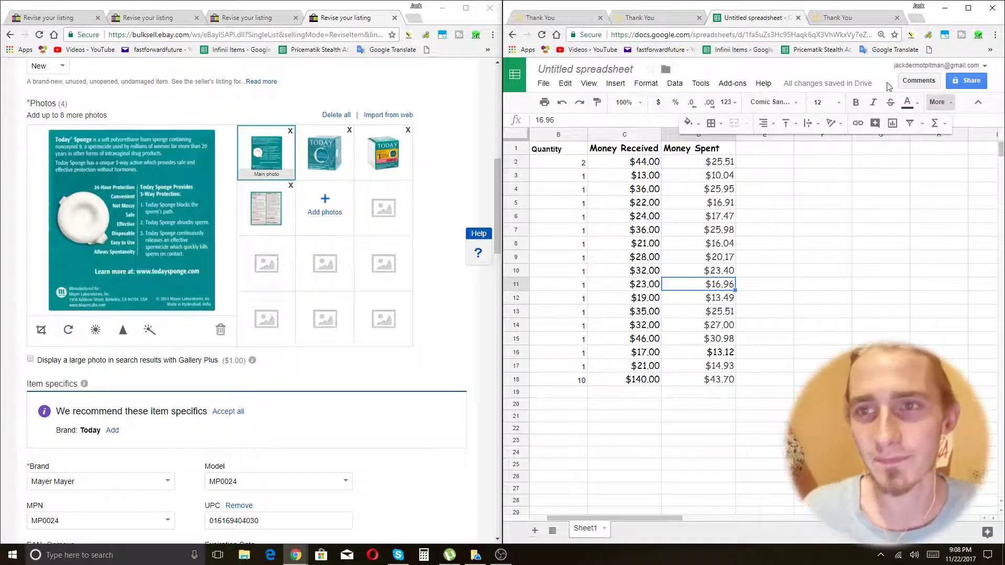
# Step: Maximize the spreadsheet's browser window and set the sheet zoom to 200%
pyautogui.click(968, 8)
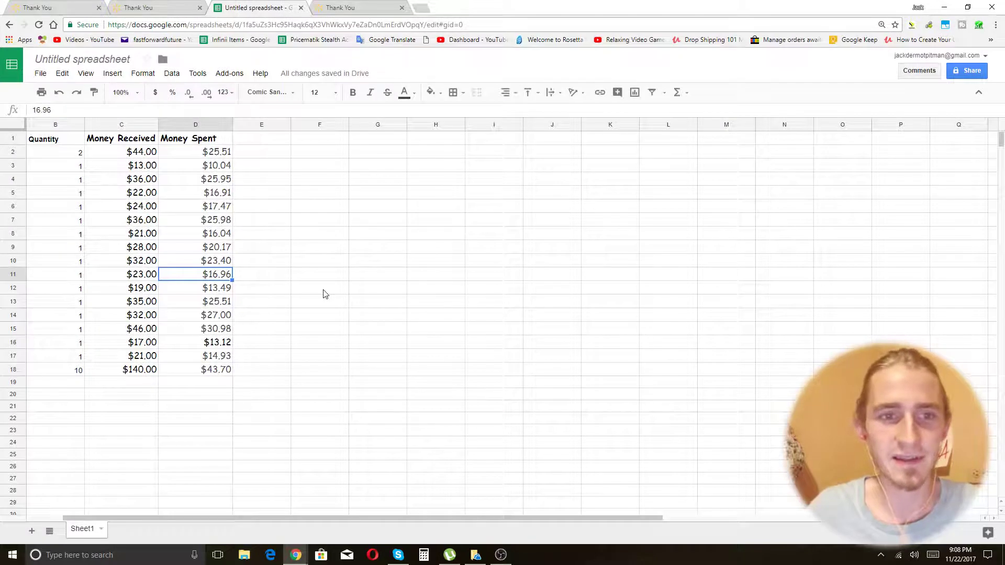
pyautogui.click(86, 77)
pyautogui.moveTo(157, 209)
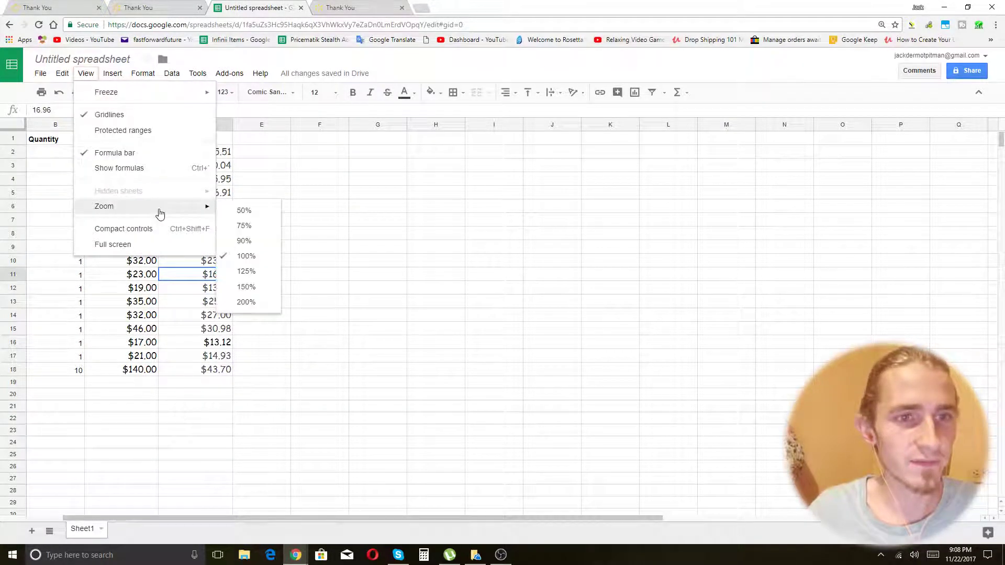
pyautogui.click(257, 302)
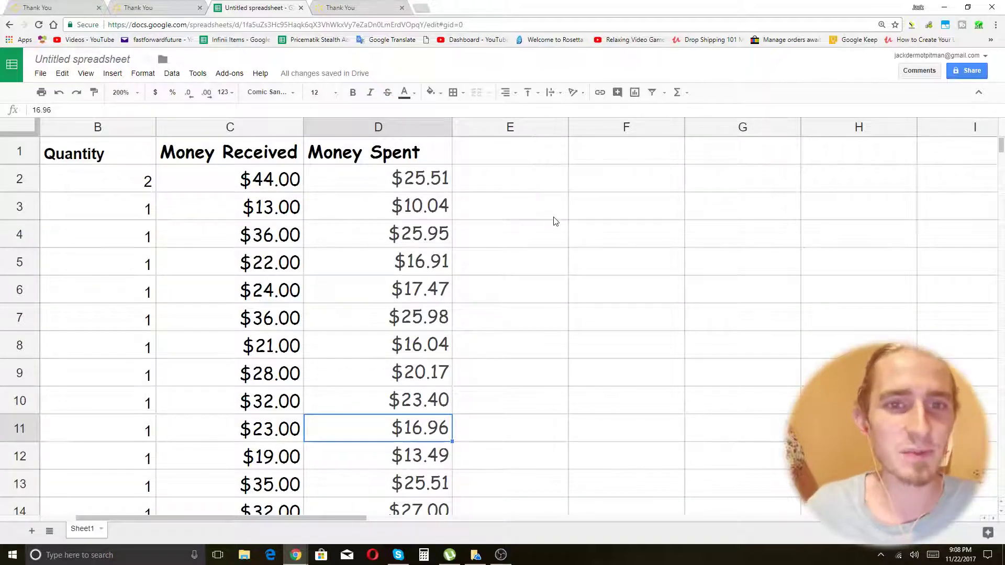
# Step: Make header row 1 taller and centre its text both vertically and horizontally
pyautogui.click(492, 178)
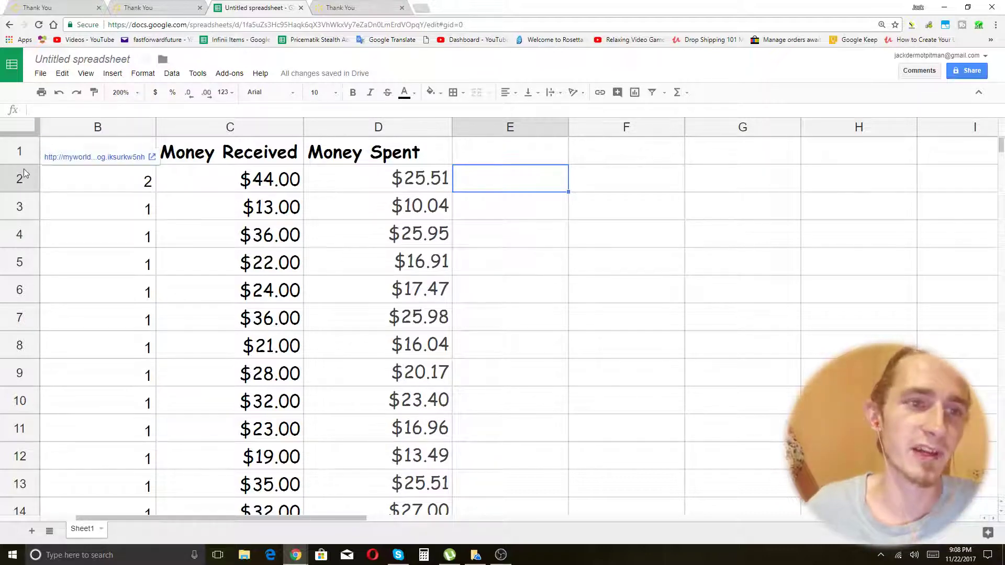
pyautogui.moveTo(23, 169); pyautogui.dragTo(23, 183)
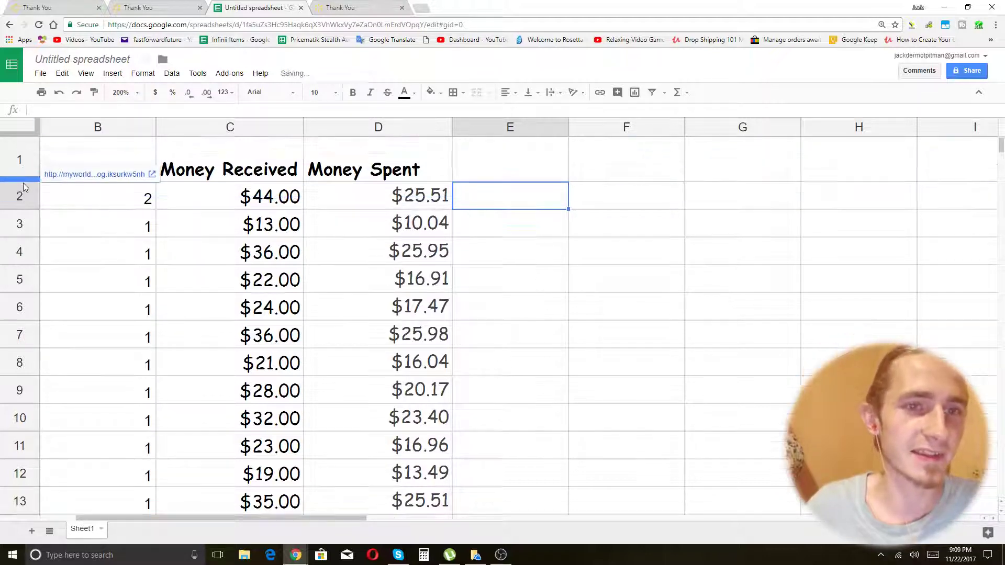
pyautogui.click(253, 156)
pyautogui.click(5, 157)
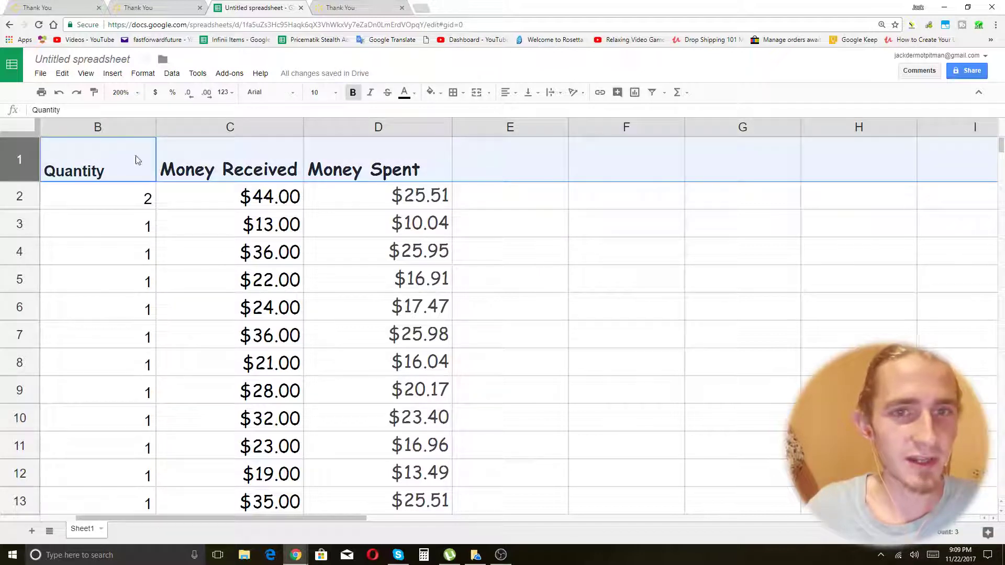
pyautogui.click(528, 100)
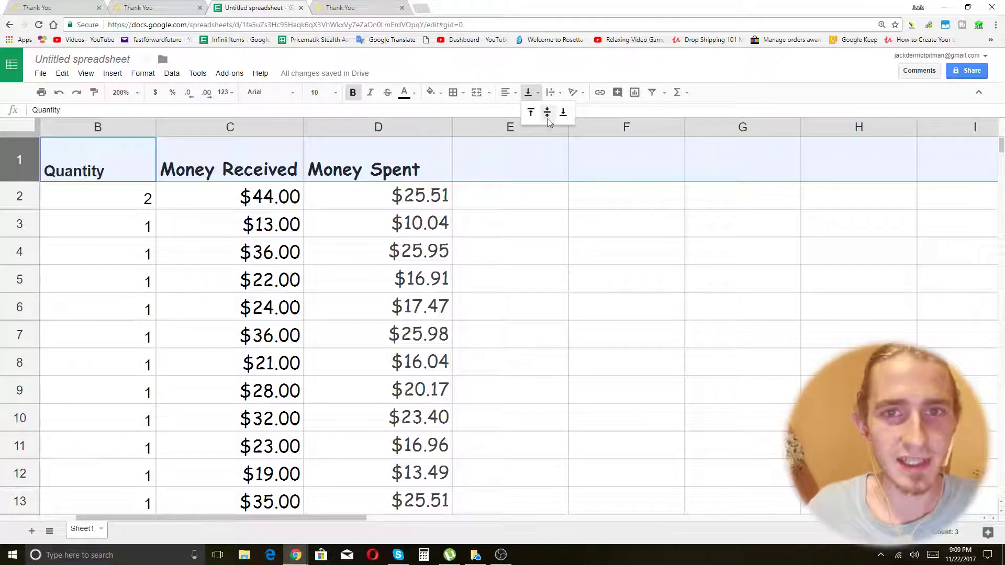
pyautogui.click(546, 112)
pyautogui.click(514, 98)
pyautogui.click(525, 112)
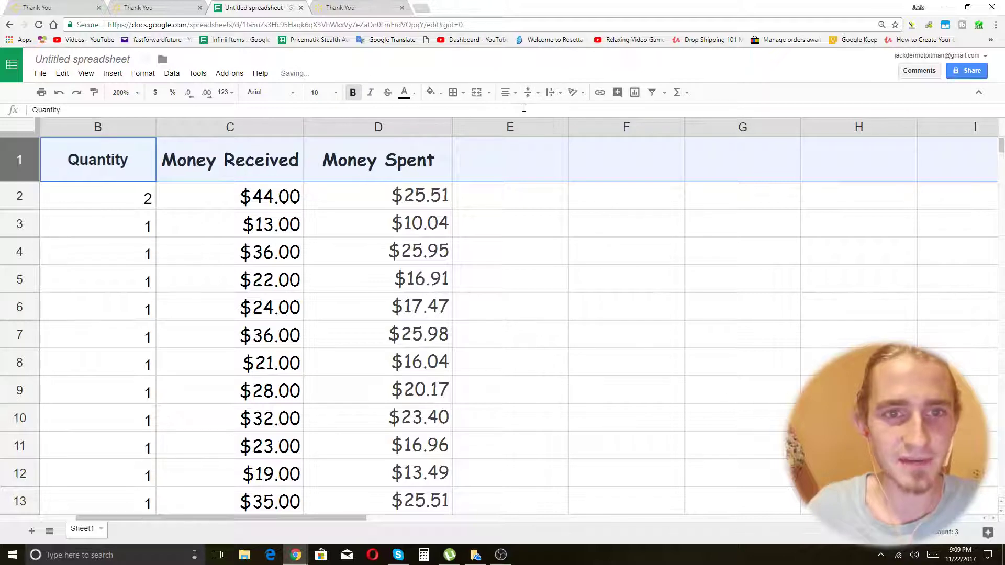
pyautogui.click(554, 218)
pyautogui.click(244, 155)
pyautogui.click(385, 160)
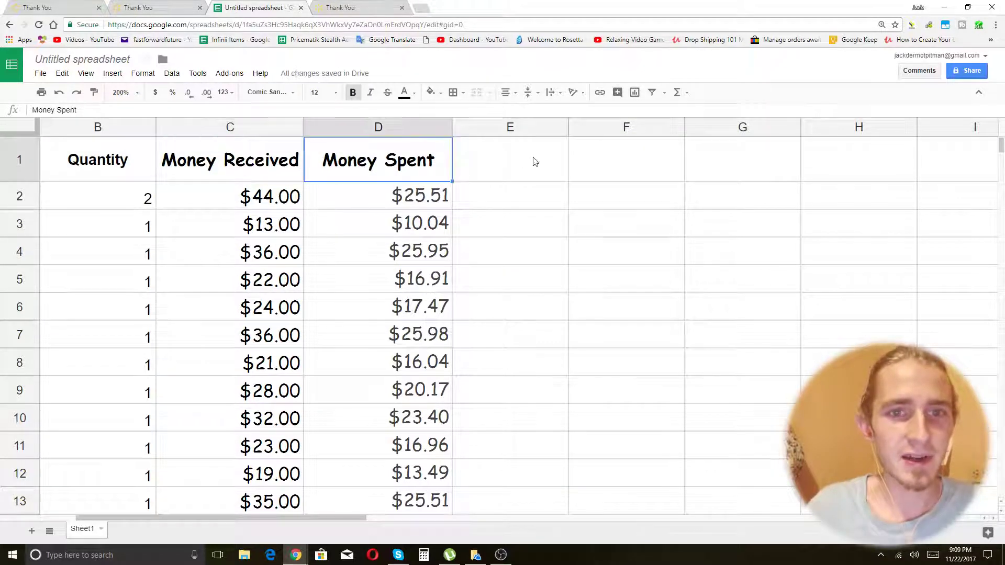
pyautogui.click(535, 162)
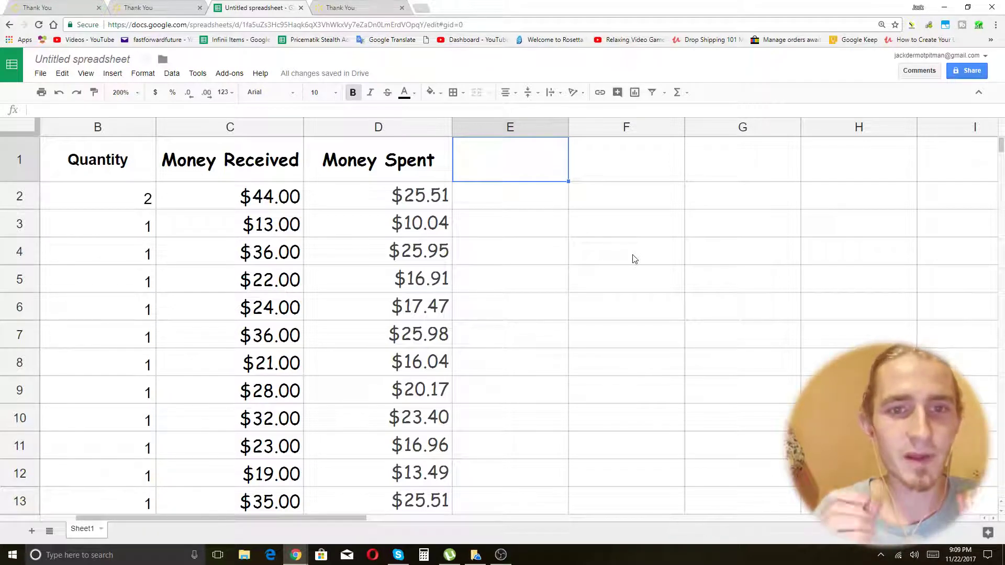
pyautogui.click(427, 167)
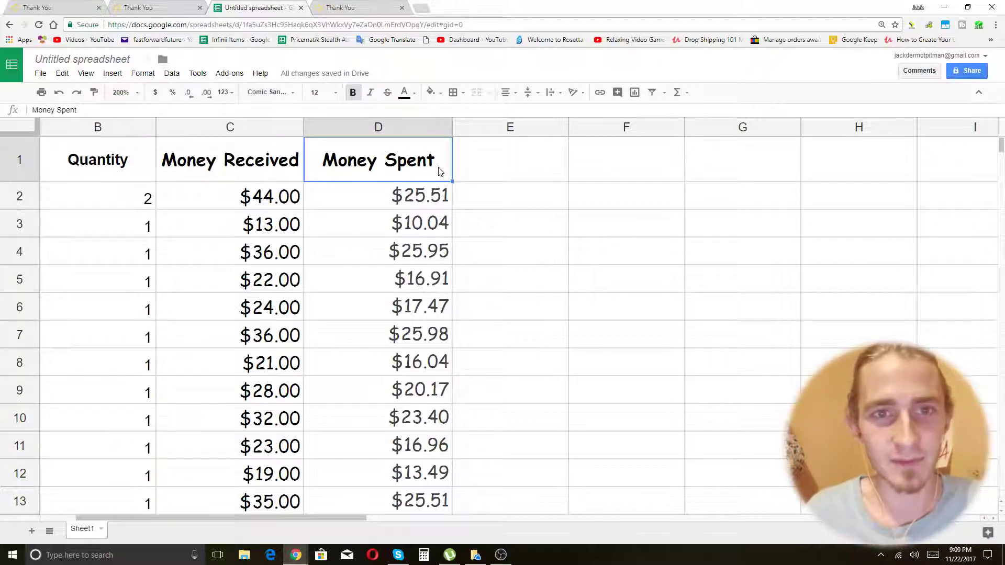
# Step: Add the column header "PayPal $0.30" in cell E1, beside Money Spent
pyautogui.click(530, 178)
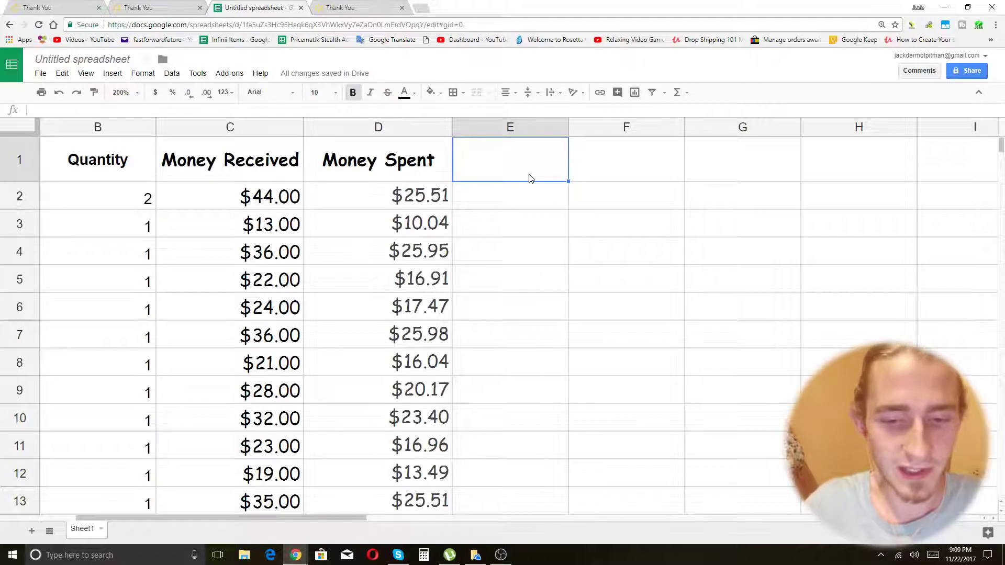
pyautogui.write('PayPal ')
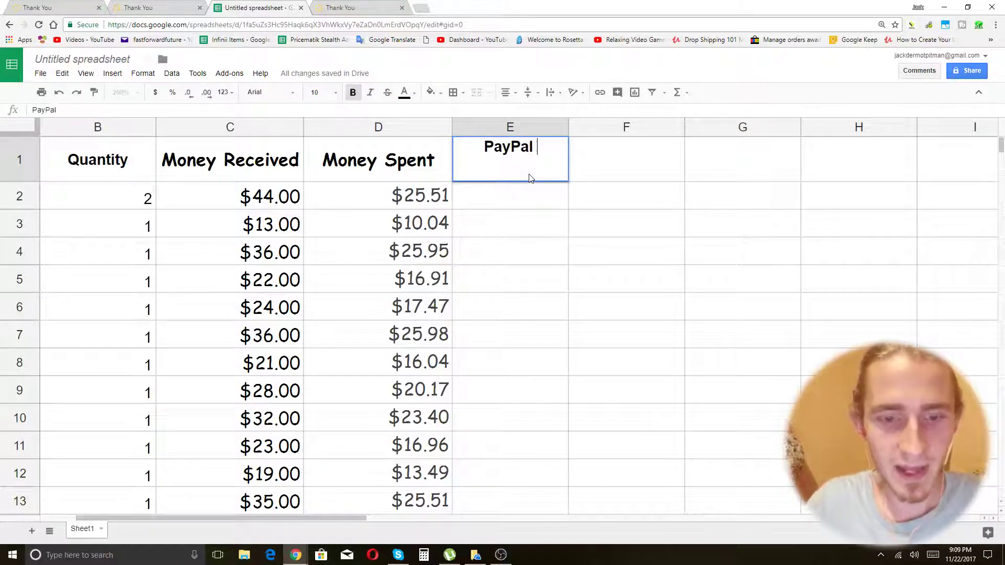
pyautogui.write('Fixed')
pyautogui.press('BackSpace')
pyautogui.press('BackSpace')
pyautogui.press('BackSpace')
pyautogui.press('BackSpace')
pyautogui.press('BackSpace')
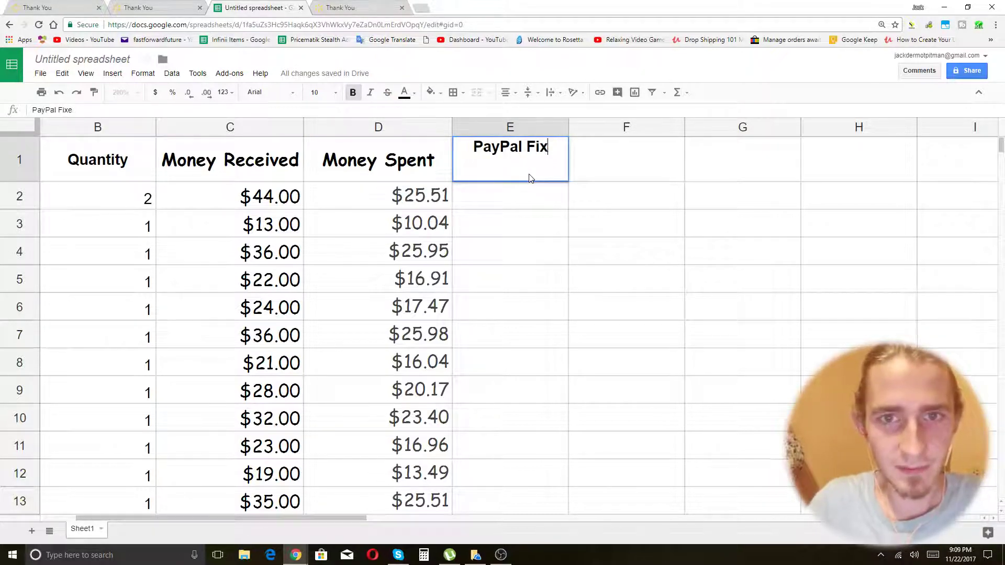
pyautogui.write('$0.30')
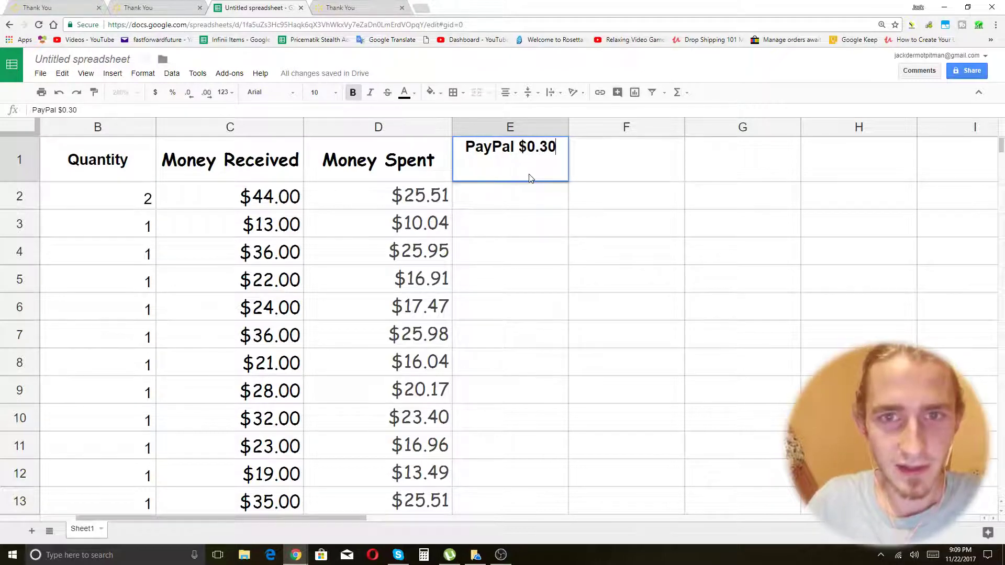
pyautogui.press('Tab')
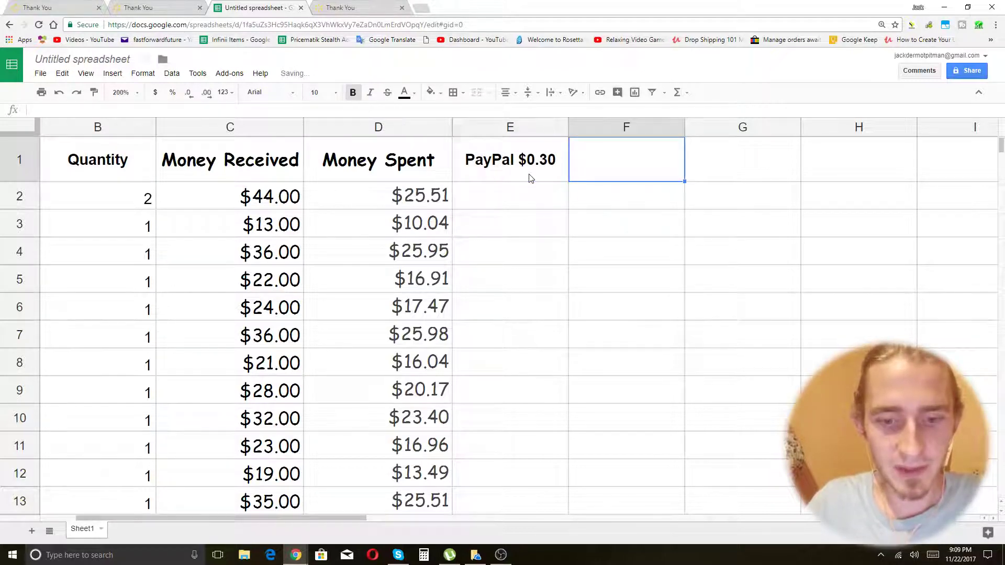
# Step: Add the column header "PayPal 2.9%" in cell F1 for PayPal's percentage fee
pyautogui.write('PayPal')
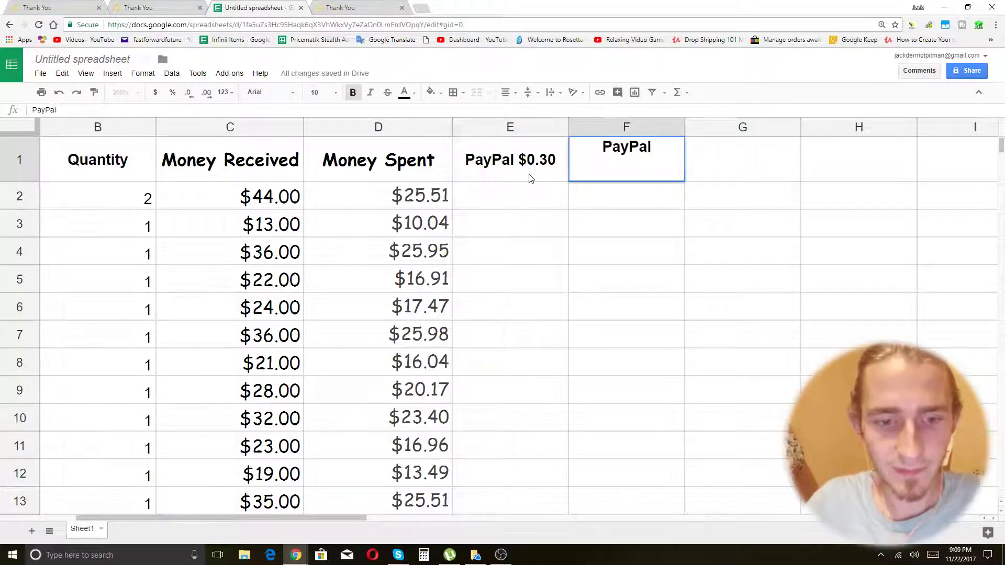
pyautogui.write(' 2.')
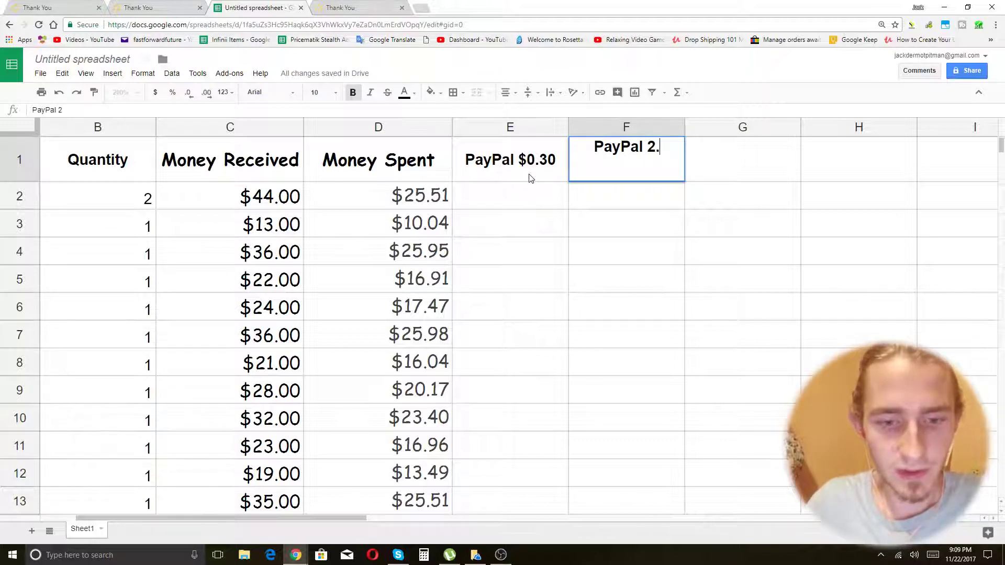
pyautogui.write('9')
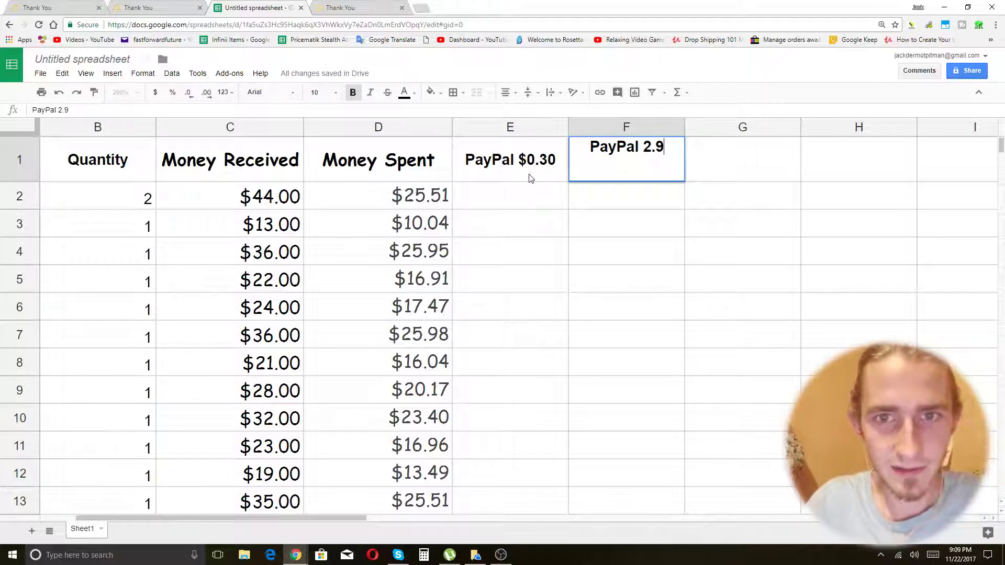
pyautogui.write('%')
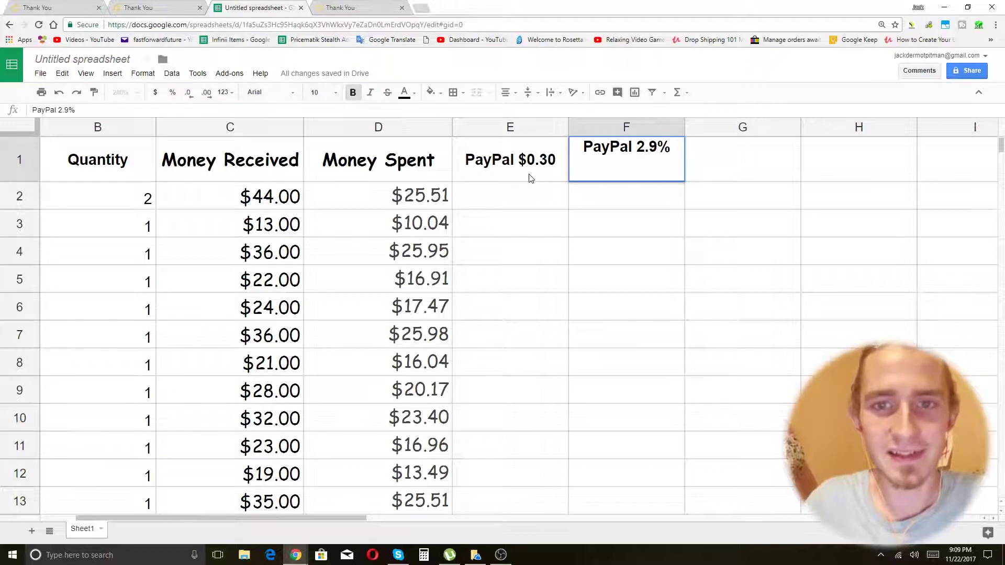
pyautogui.press('Tab')
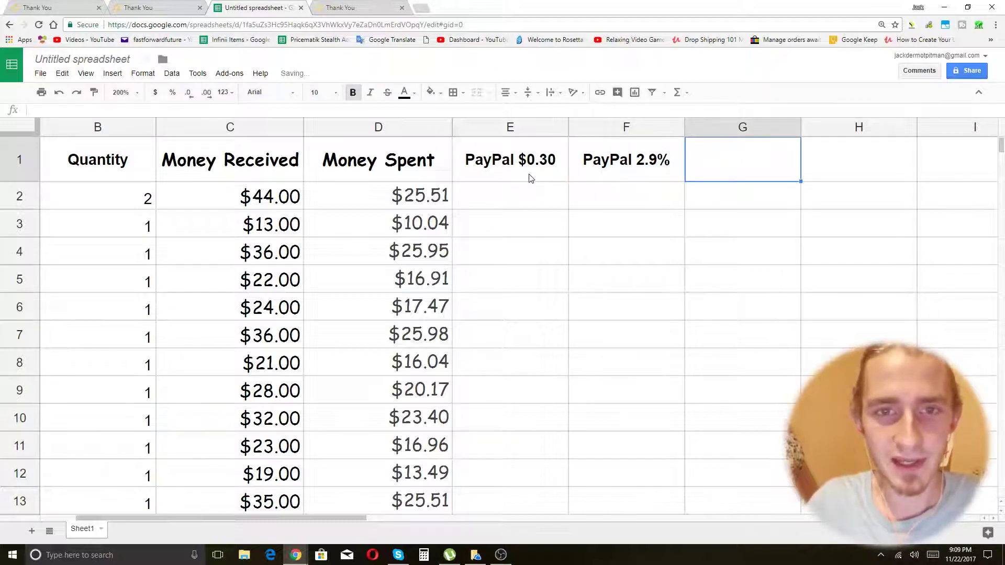
# Step: Add the column header "eBay $0.03" in cell G1 for eBay's fixed fee
pyautogui.write('eBay')
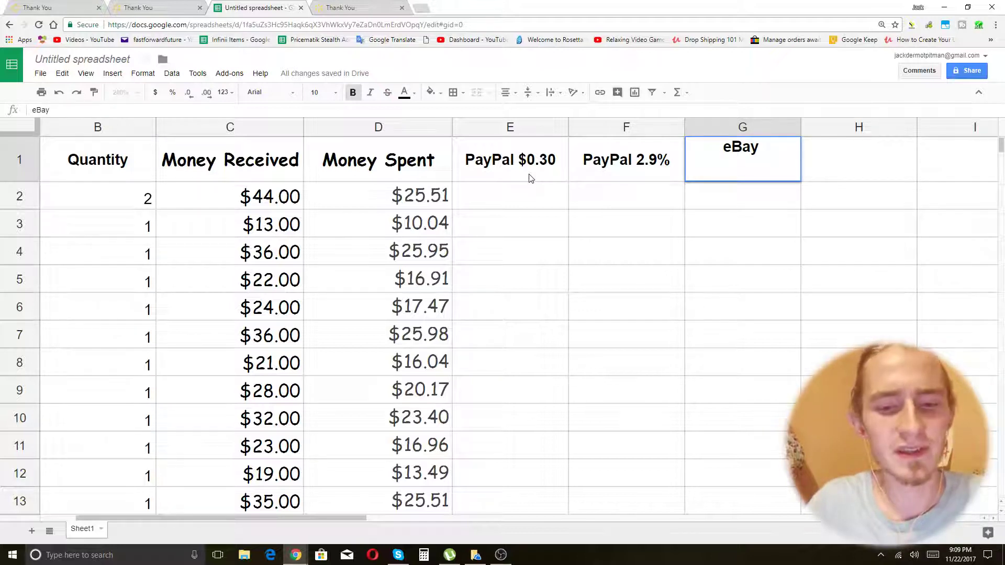
pyautogui.write('3')
pyautogui.press('BackSpace')
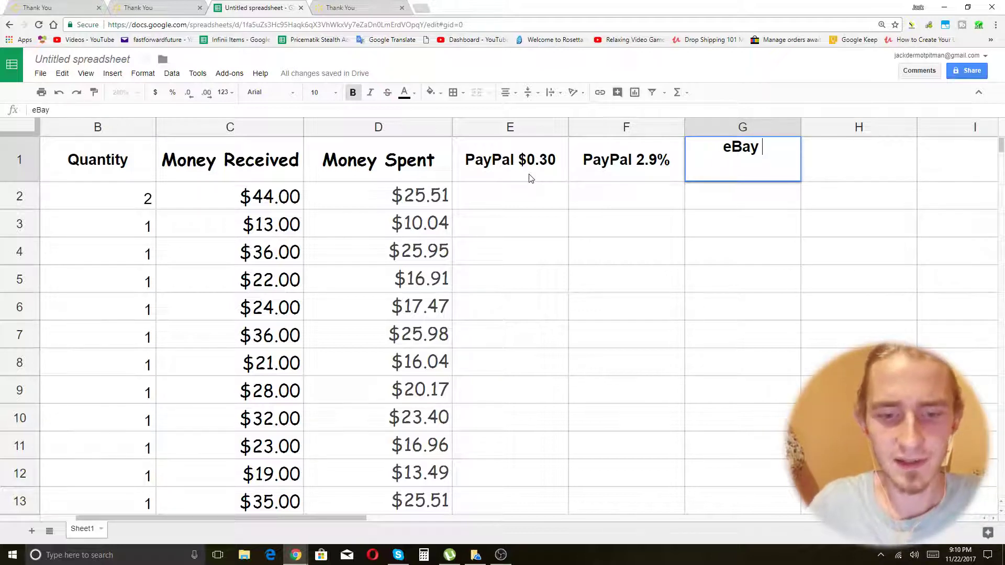
pyautogui.write('$0.03')
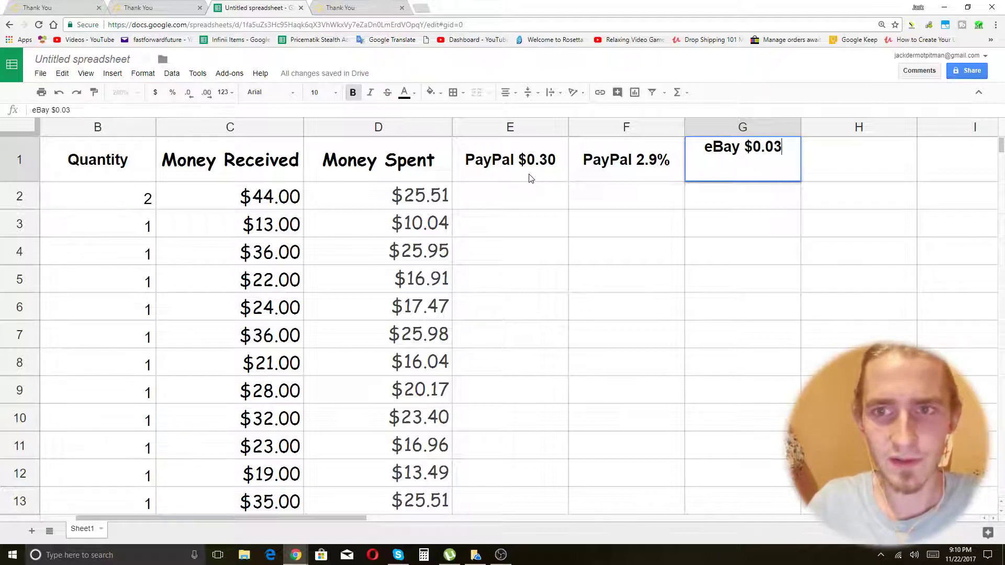
pyautogui.press('Tab')
# Step: Add the column header "eBay 9.15%" in cell H1 for eBay's percentage fee
pyautogui.write('eBay ')
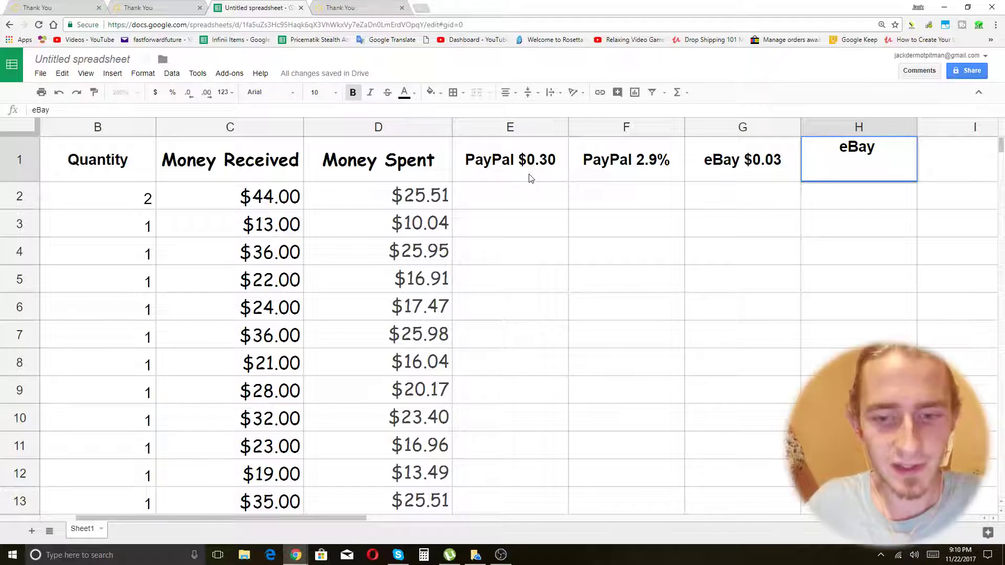
pyautogui.write('9.1')
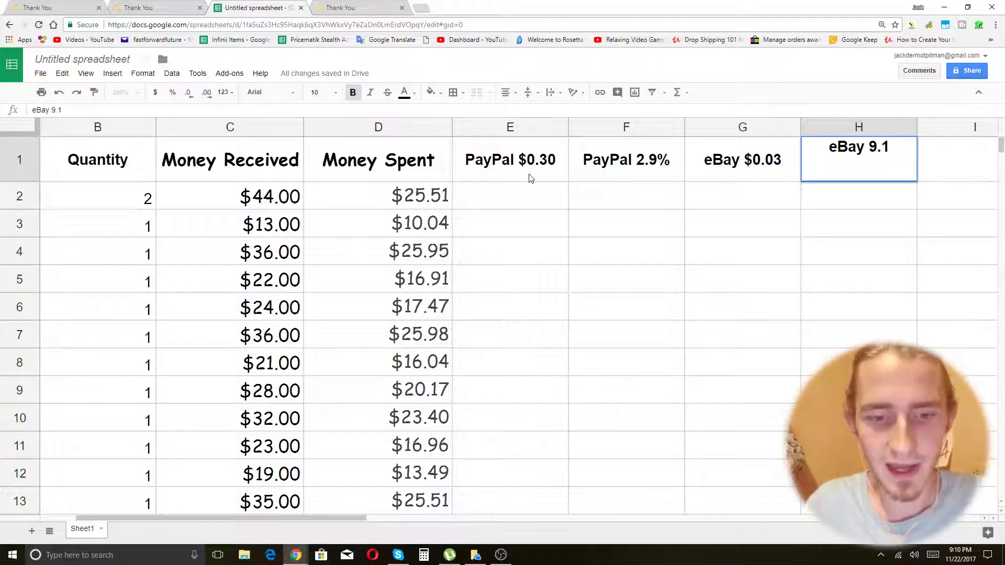
pyautogui.write('5%')
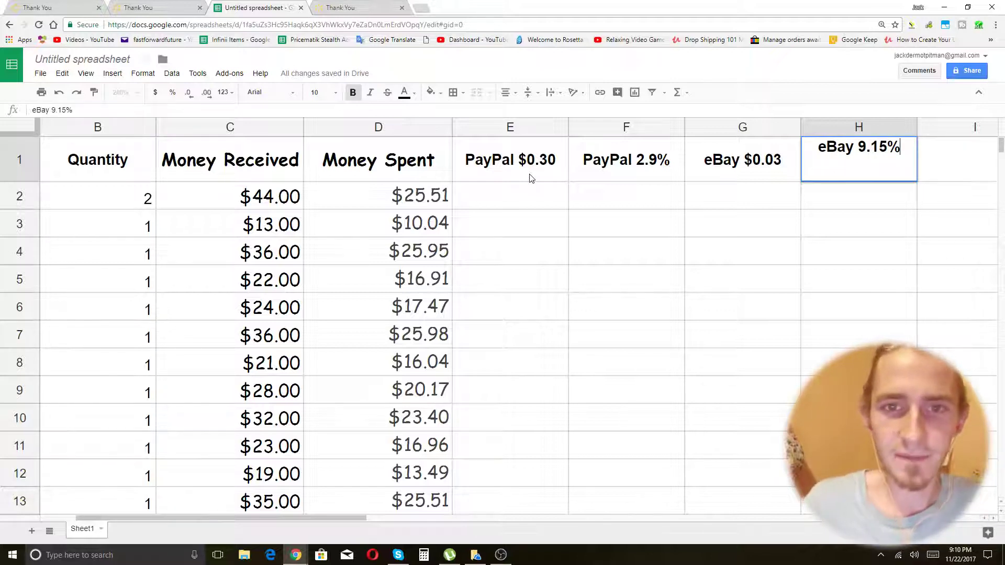
pyautogui.click(531, 178)
pyautogui.click(651, 163)
pyautogui.click(741, 160)
pyautogui.click(901, 166)
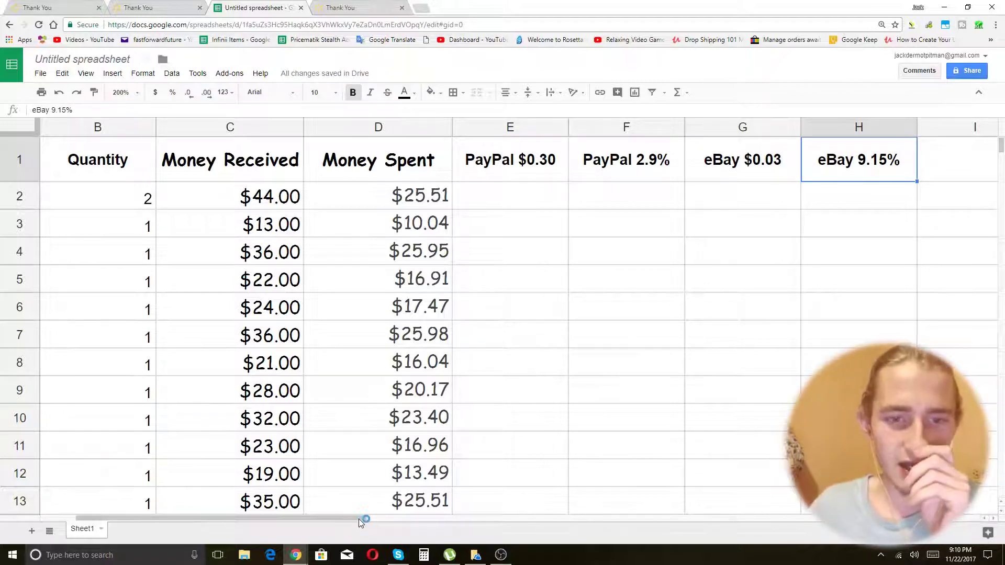
pyautogui.moveTo(375, 517); pyautogui.dragTo(404, 520)
pyautogui.click(730, 332)
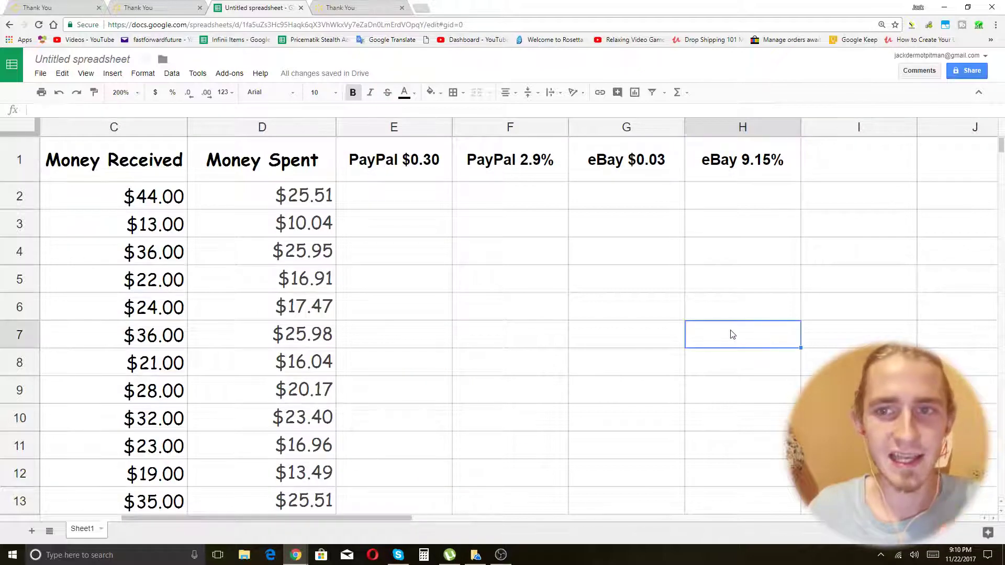
pyautogui.click(838, 226)
pyautogui.click(847, 189)
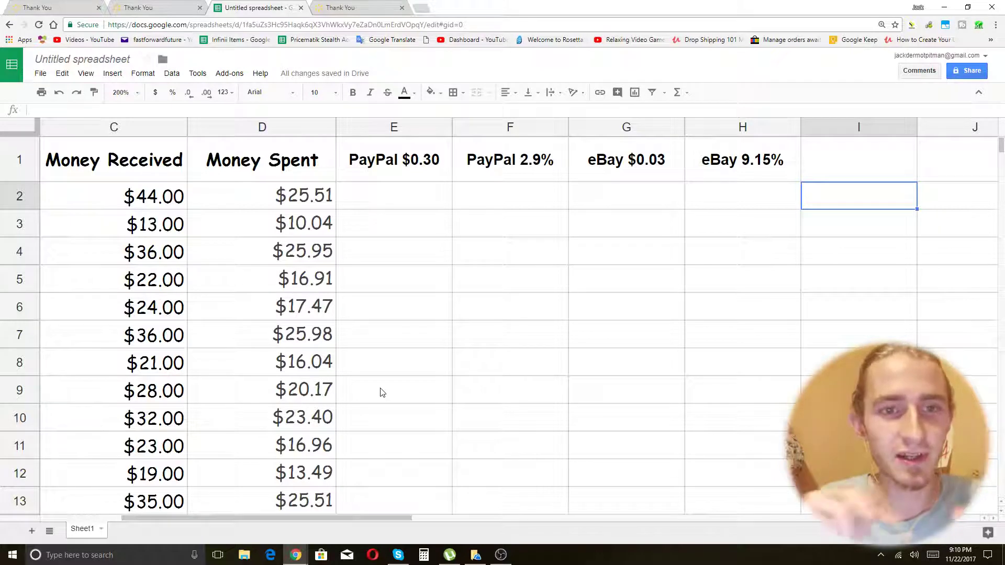
pyautogui.click(469, 364)
pyautogui.click(407, 199)
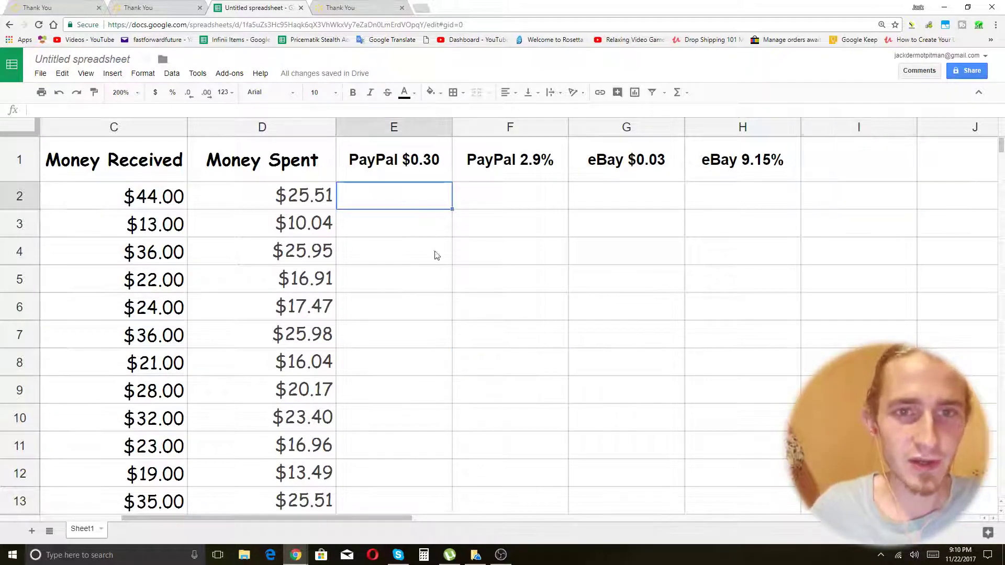
# Step: Enter $0.30 in cell E2 as the fixed PayPal fee for the first sale
pyautogui.press('Return')
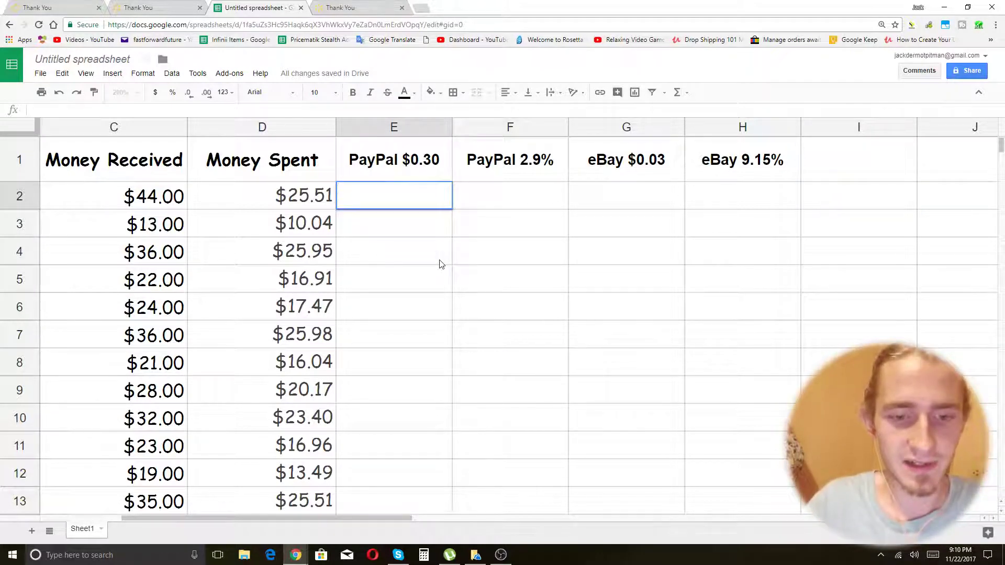
pyautogui.write('$0.30')
pyautogui.click(440, 264)
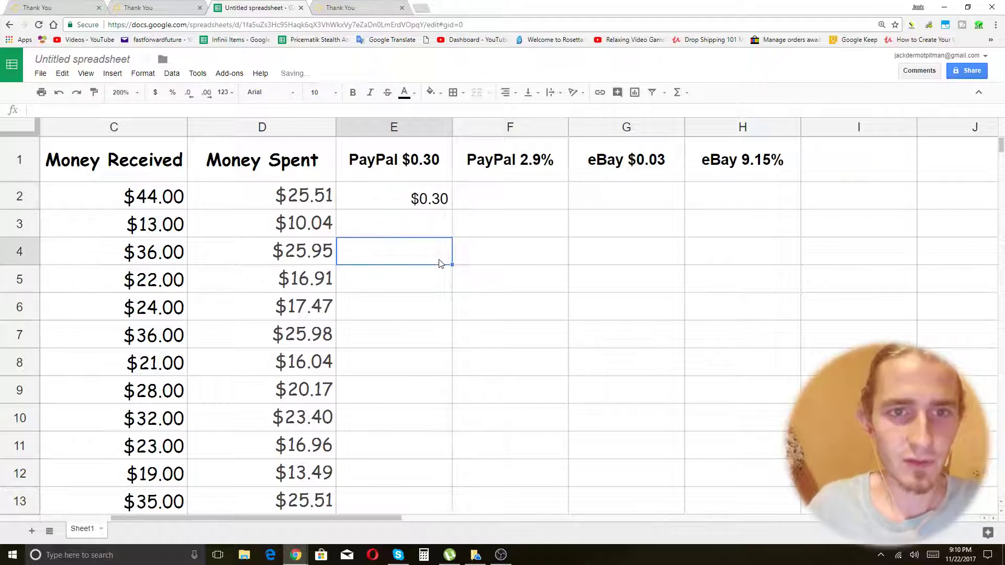
# Step: Fill the $0.30 PayPal fee from E2 down column E through row 18
pyautogui.click(435, 196)
pyautogui.hotkey('ctrl', 'c')
pyautogui.moveTo(450, 209); pyautogui.dragTo(451, 337)
pyautogui.scroll(-2, 447, 335)
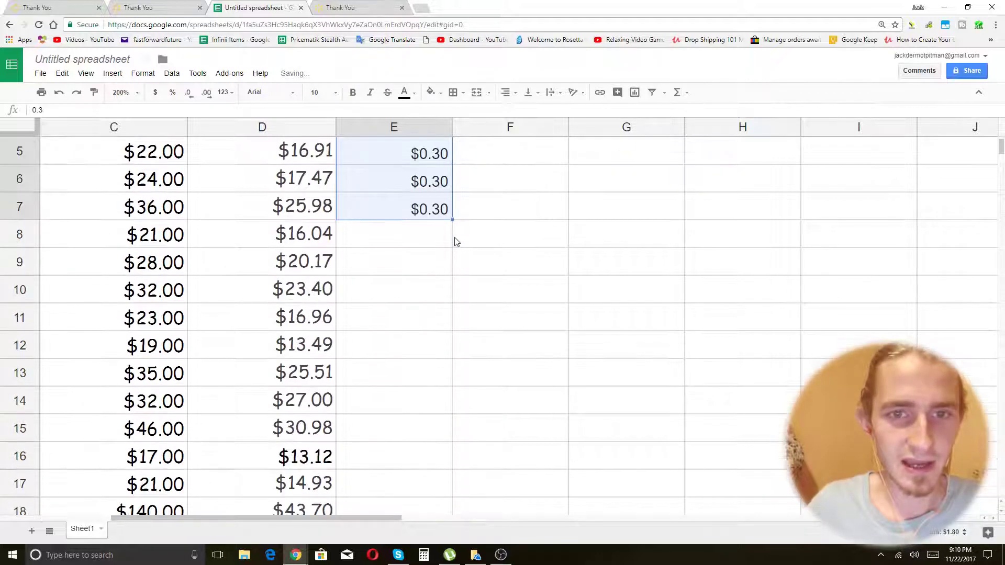
pyautogui.moveTo(452, 220); pyautogui.dragTo(443, 506)
pyautogui.scroll(5, 496, 413)
# Step: Enter the formula =C2*0.029 in cell F2 to calculate PayPal's percentage fee on the money received
pyautogui.click(501, 204)
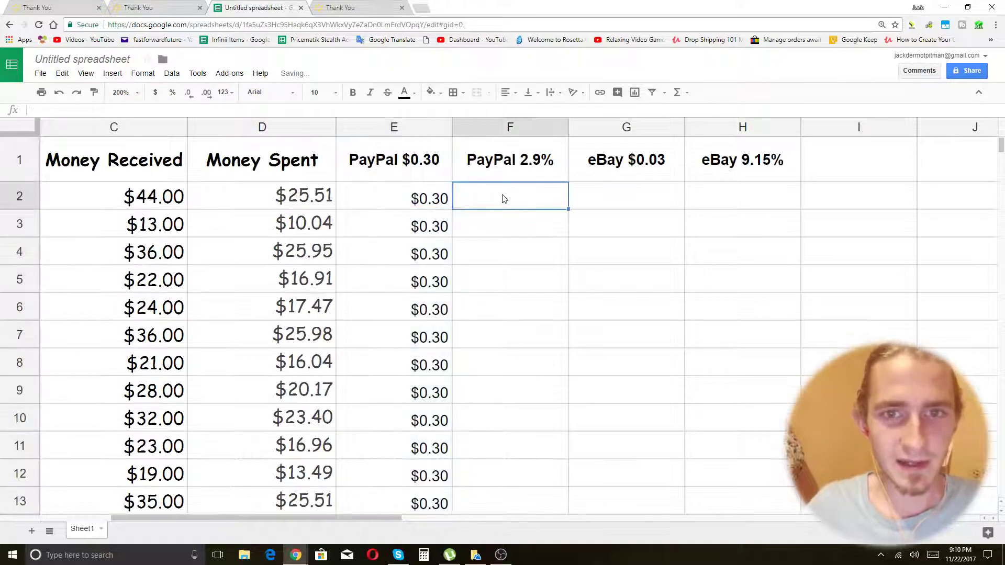
pyautogui.write('=')
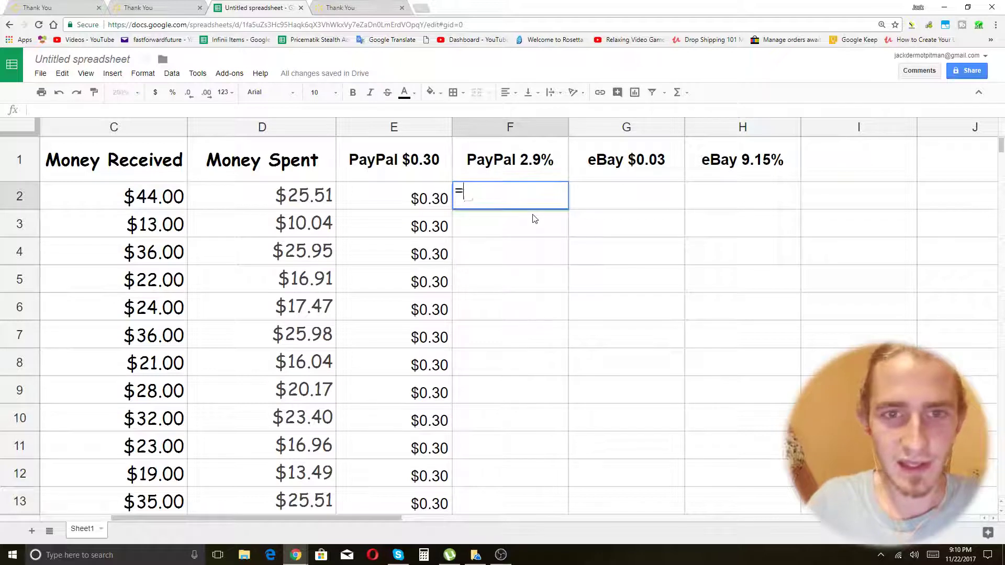
pyautogui.click(150, 202)
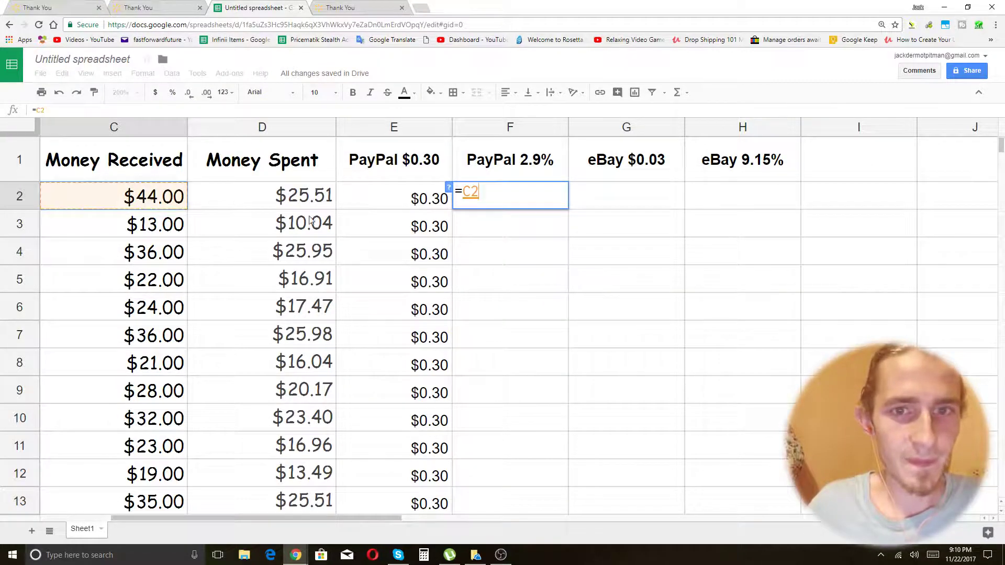
pyautogui.write('*0.')
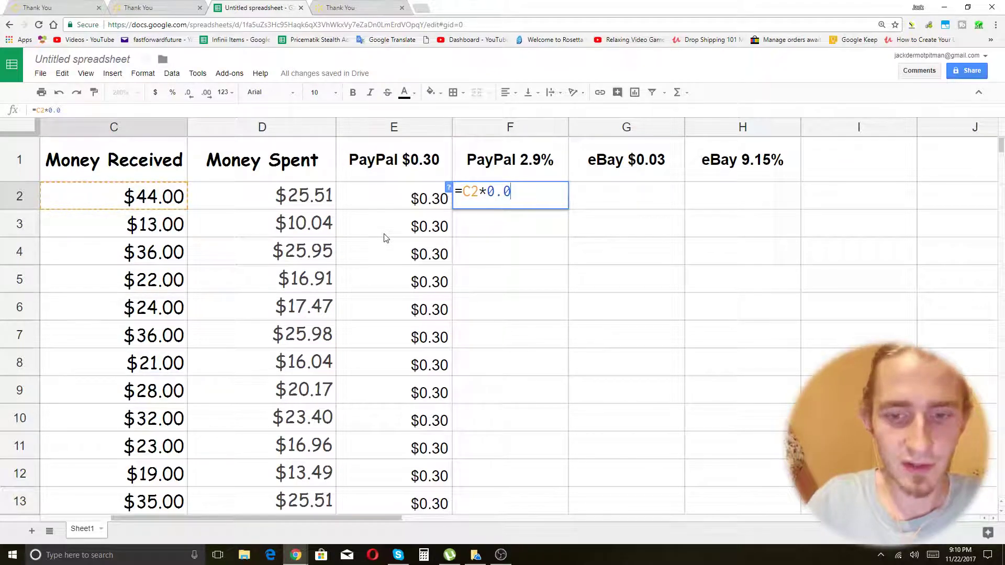
pyautogui.write('029')
pyautogui.press('Return')
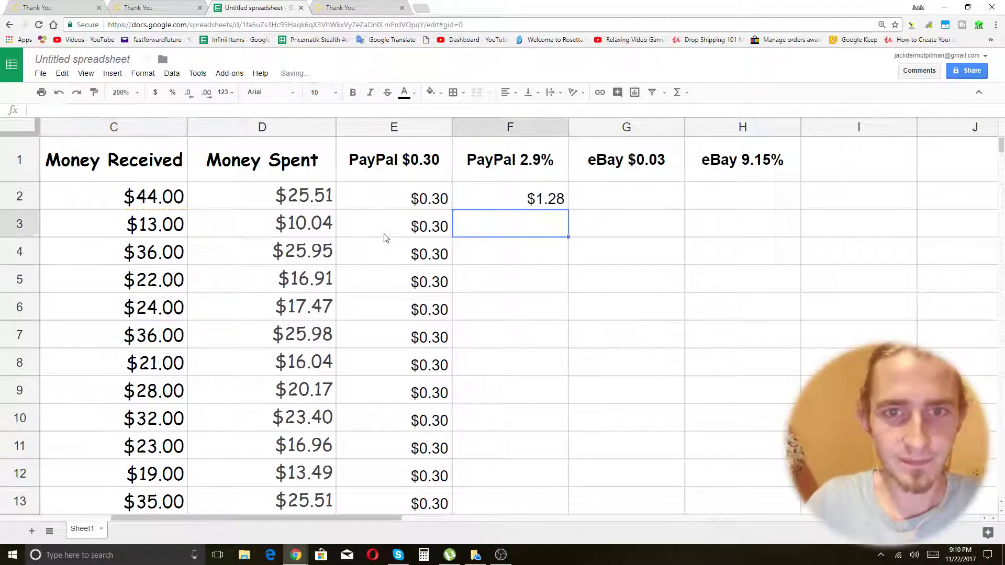
# Step: Copy the PayPal percentage formula from F2 down column F through row 18
pyautogui.click(508, 202)
pyautogui.scroll(-1, 609, 202)
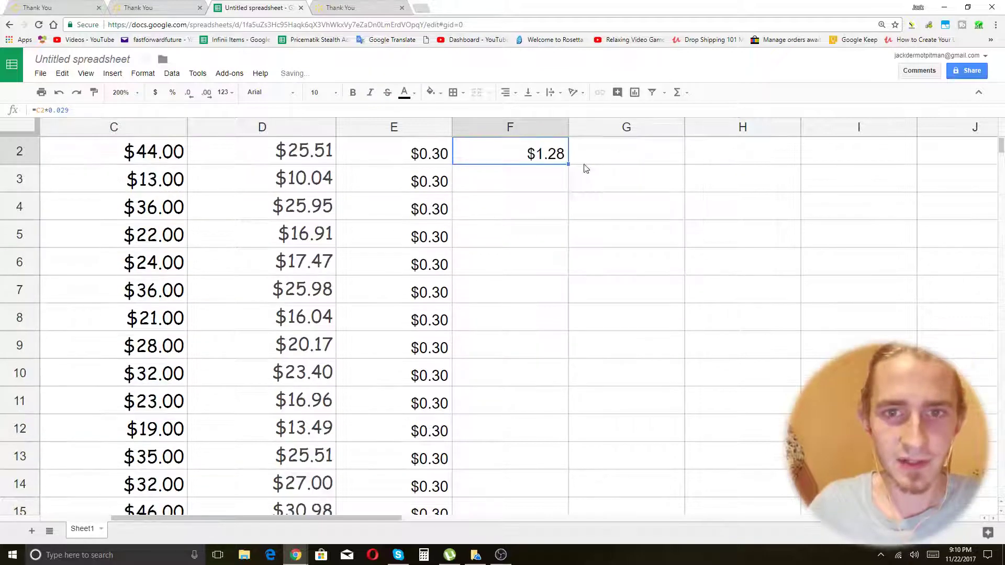
pyautogui.moveTo(569, 164); pyautogui.dragTo(563, 458)
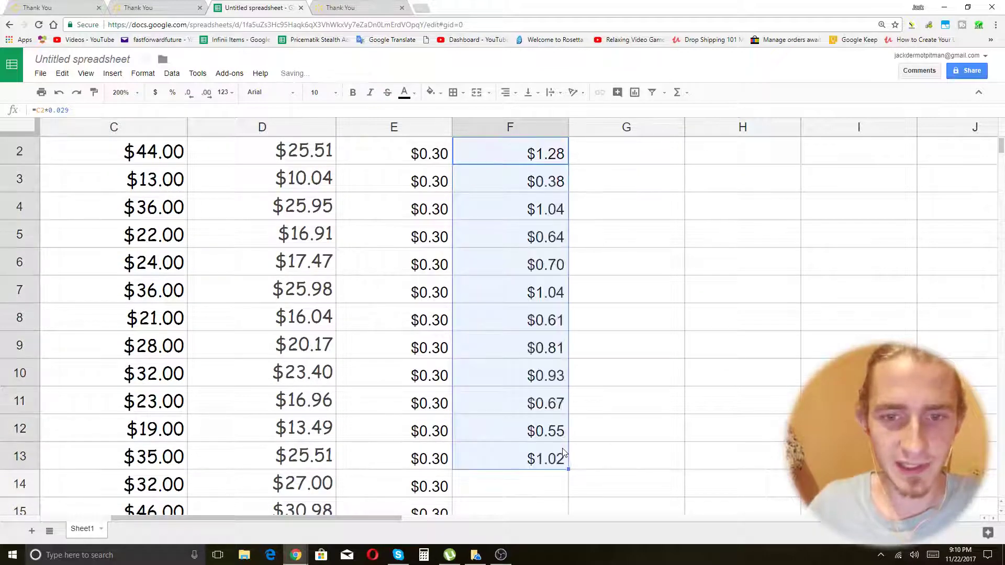
pyautogui.scroll(-3, 563, 451)
pyautogui.moveTo(569, 275); pyautogui.dragTo(574, 390)
pyautogui.scroll(3, 651, 354)
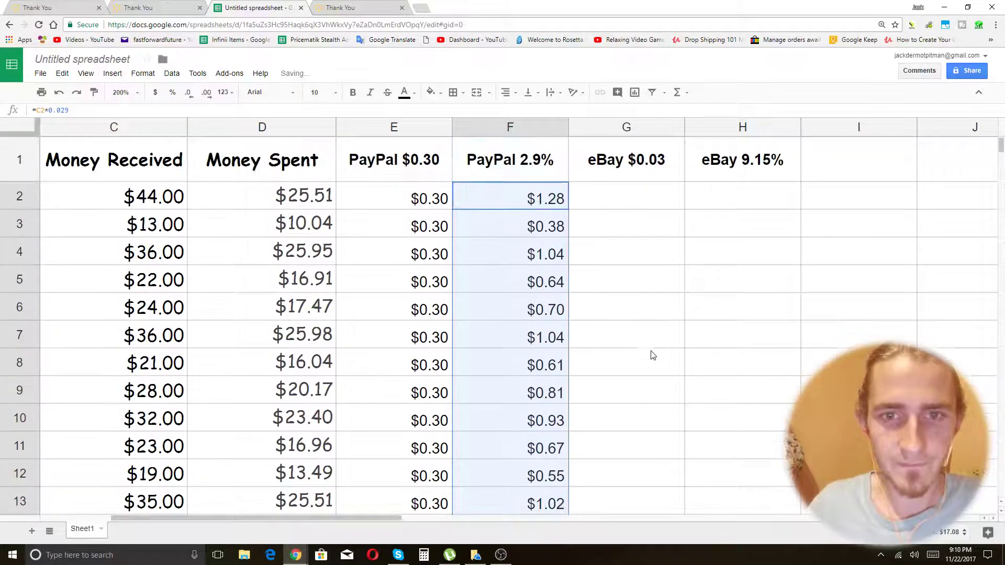
# Step: Enter $0.03 in cell G2 as the fixed eBay fee for the first sale
pyautogui.click(656, 199)
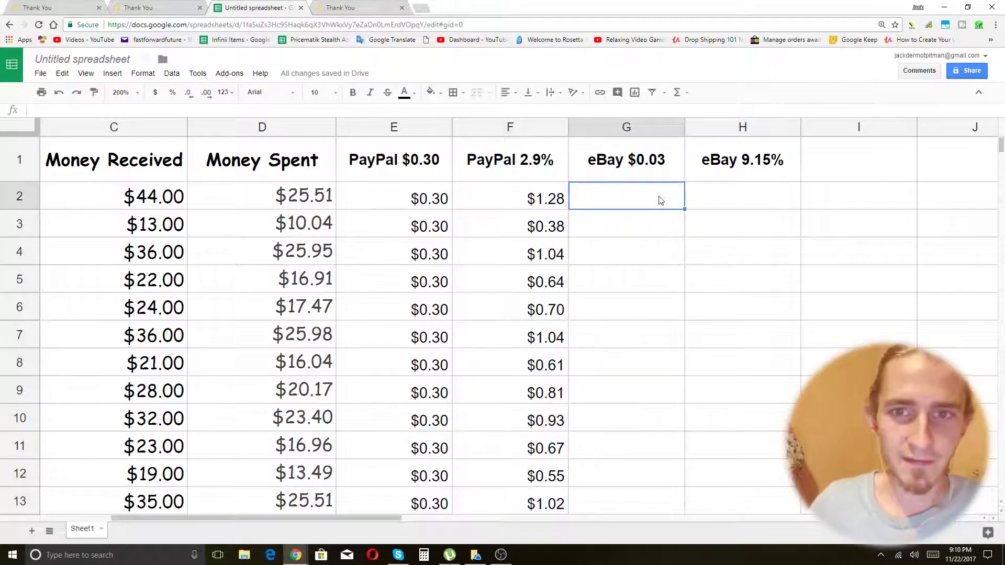
pyautogui.write('$0.03')
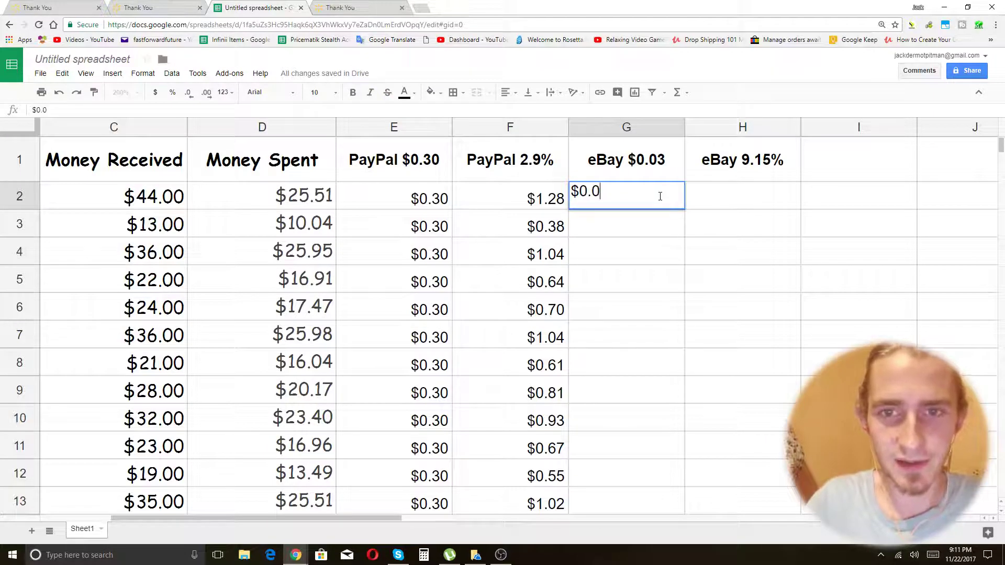
pyautogui.click(720, 223)
# Step: Fill the $0.03 eBay fee from G2 down column G through row 18
pyautogui.click(672, 194)
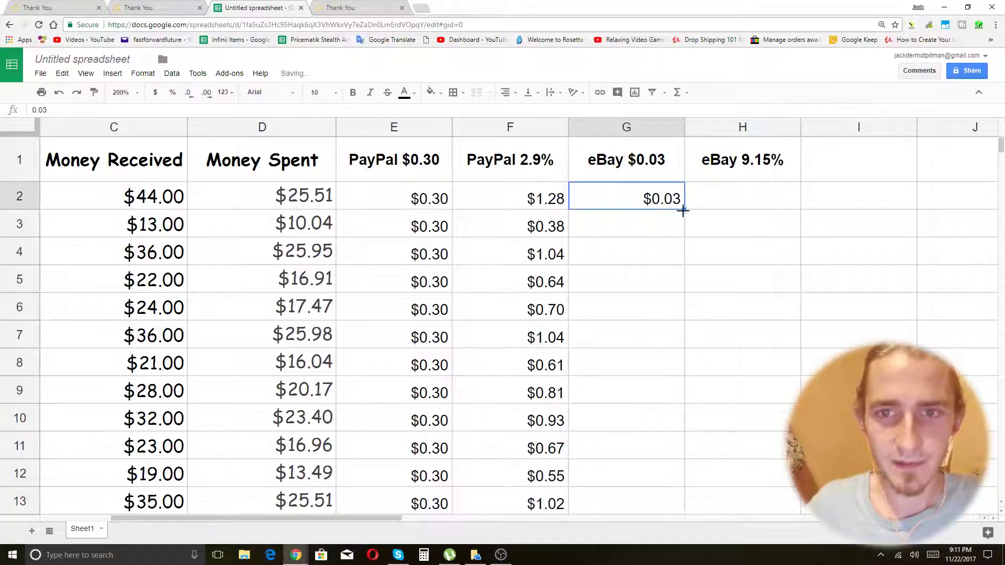
pyautogui.moveTo(682, 206); pyautogui.dragTo(680, 440)
pyautogui.scroll(-3, 680, 265)
pyautogui.scroll(-2, 698, 390)
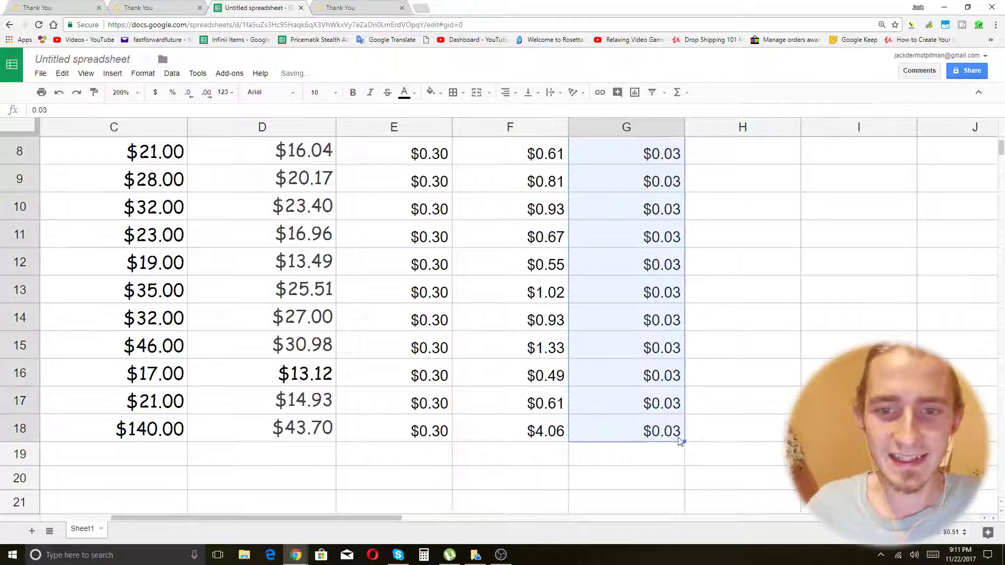
pyautogui.scroll(4, 704, 434)
pyautogui.click(705, 309)
pyautogui.click(666, 203)
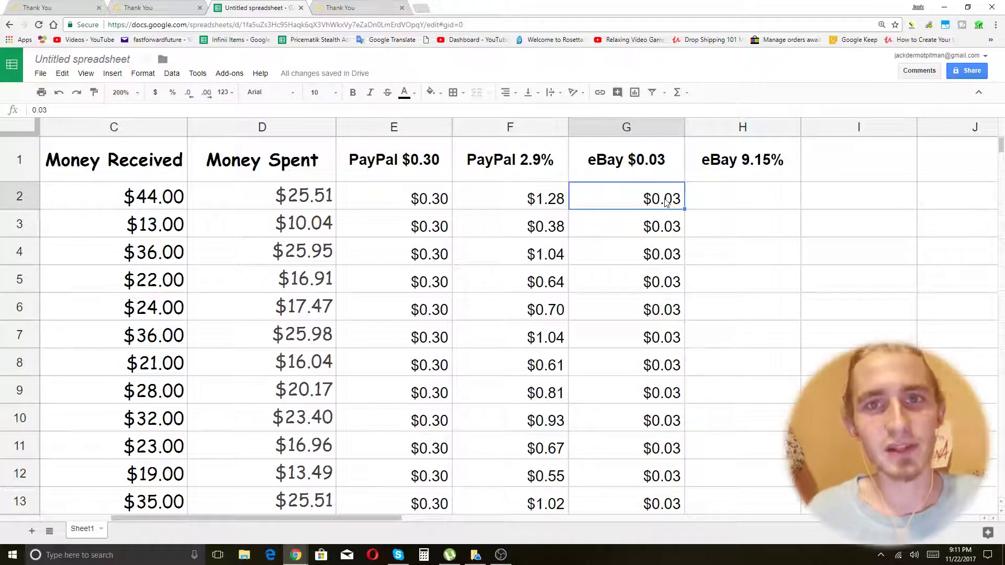
# Step: Enter the formula =C2*0.0915 in cell H2 to calculate eBay's percentage fee on the money received
pyautogui.click(773, 205)
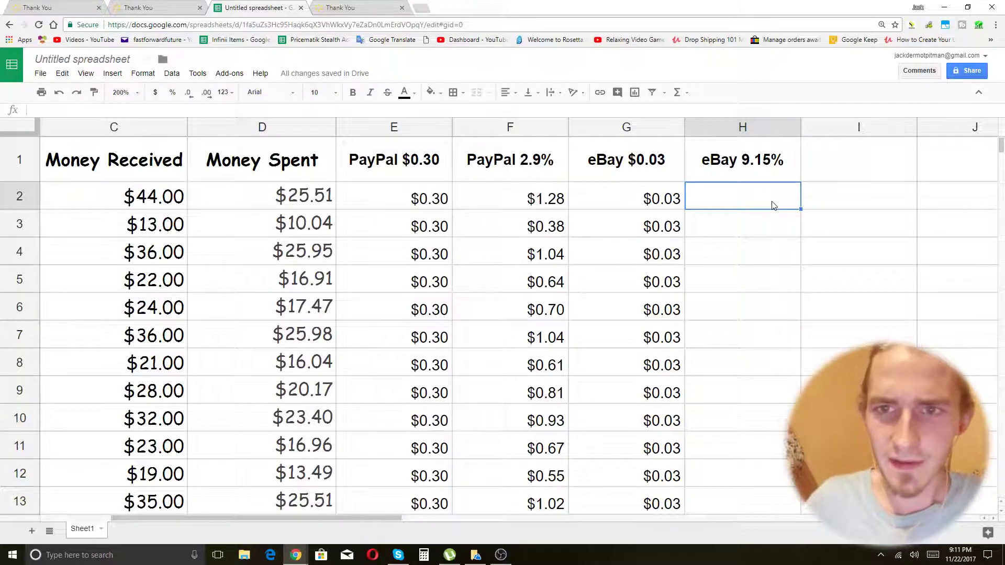
pyautogui.write('=')
pyautogui.click(148, 209)
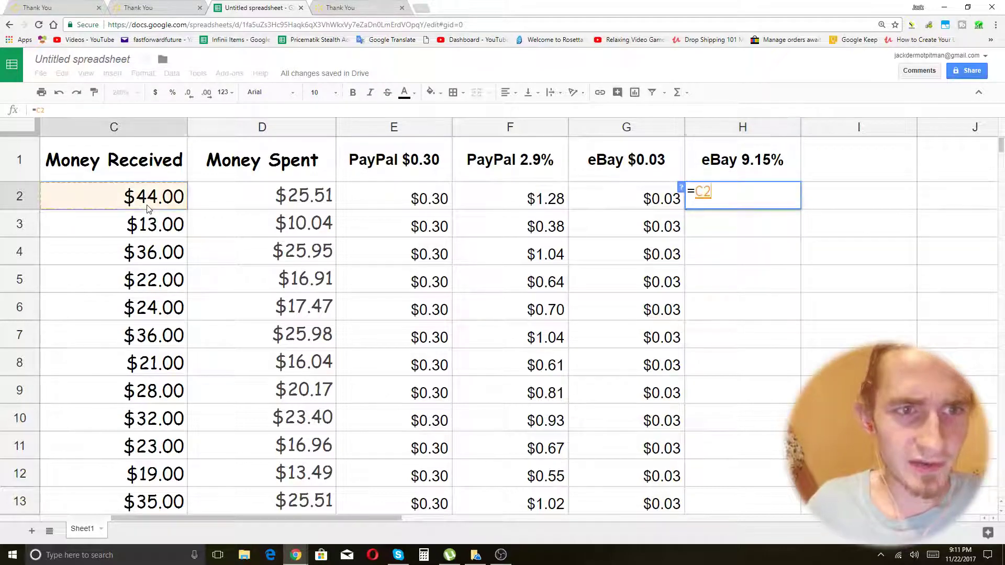
pyautogui.write('*0.0')
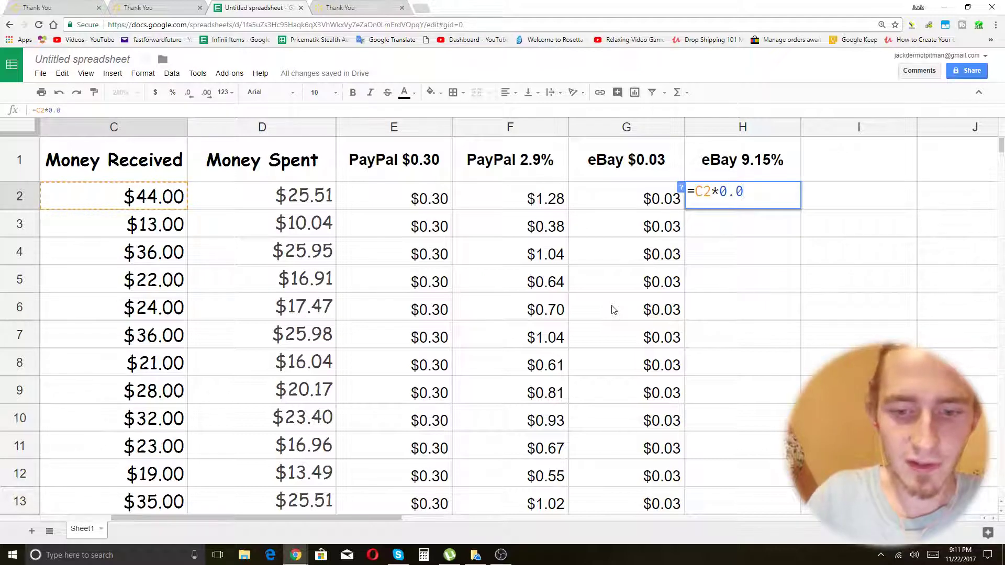
pyautogui.write('915')
pyautogui.press('Return')
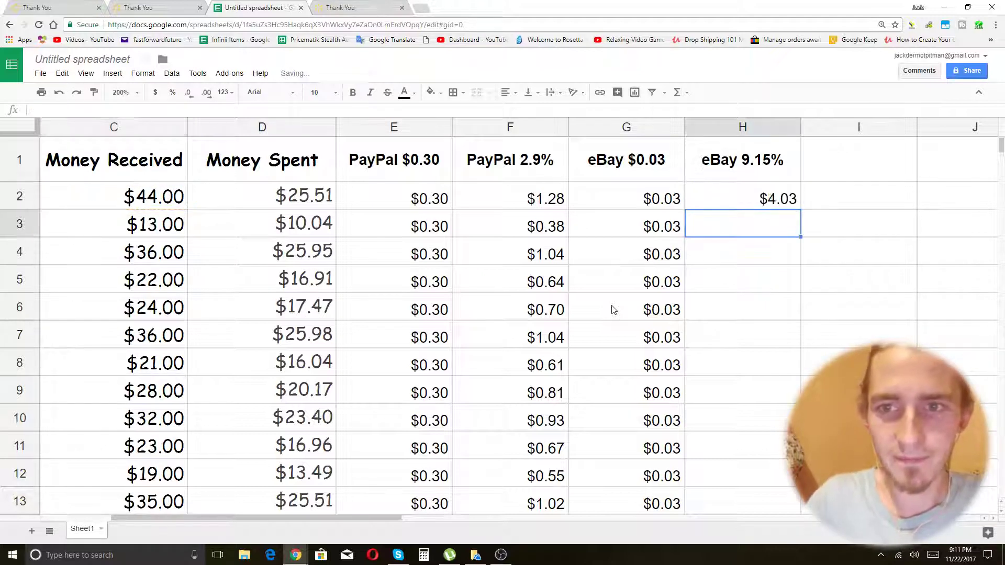
pyautogui.press('Up')
pyautogui.press('Up')
pyautogui.press('Delete')
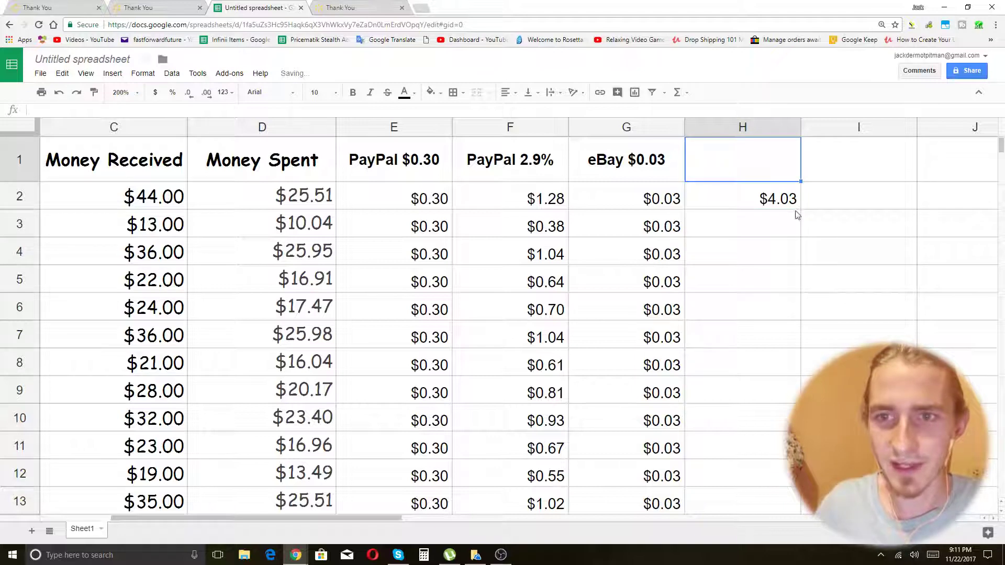
pyautogui.hotkey('ctrl', 'z')
# Step: Copy the eBay percentage formula from H2 down column H through row 18
pyautogui.click(855, 281)
pyautogui.click(772, 196)
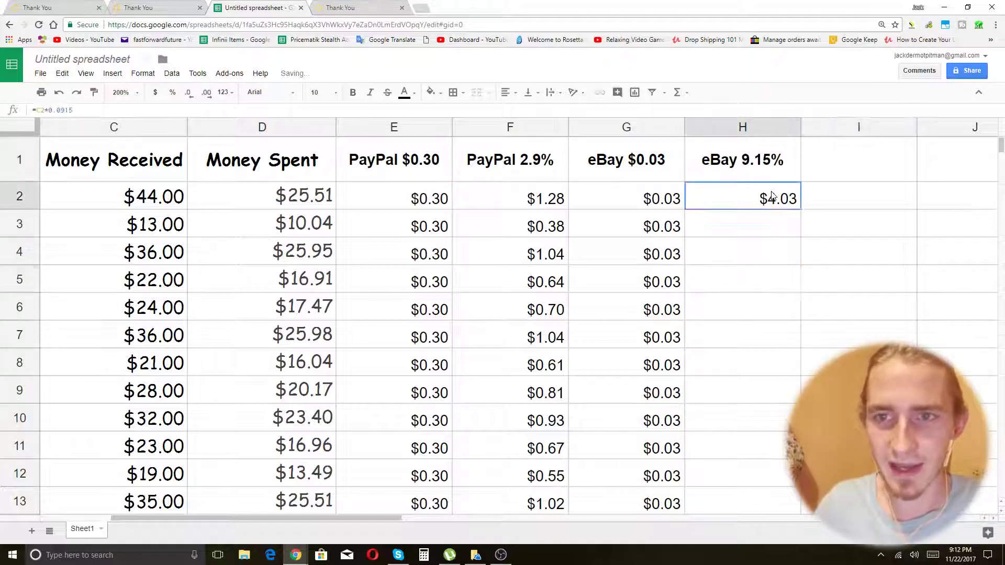
pyautogui.moveTo(800, 208); pyautogui.dragTo(794, 361)
pyautogui.scroll(-3, 809, 353)
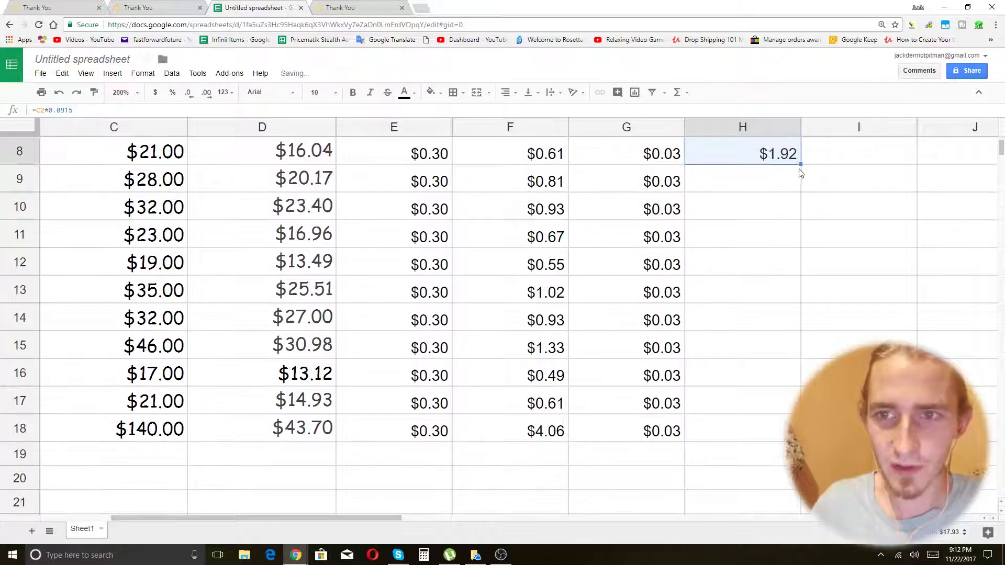
pyautogui.moveTo(799, 164); pyautogui.dragTo(799, 434)
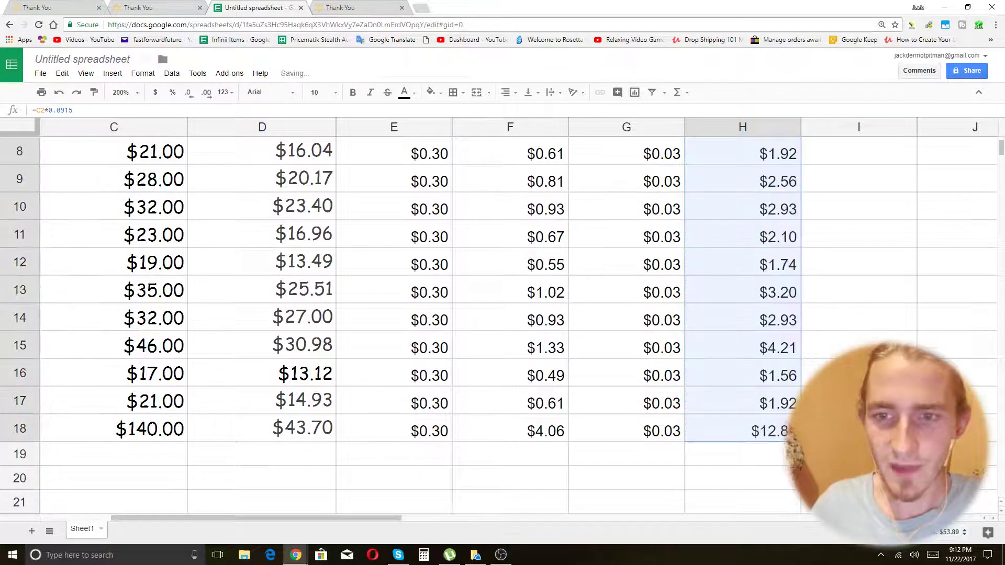
pyautogui.scroll(5, 872, 282)
# Step: Add the column header "Cashback %" in cell I1, beside eBay 9.15%
pyautogui.click(866, 159)
pyautogui.write('Cashback')
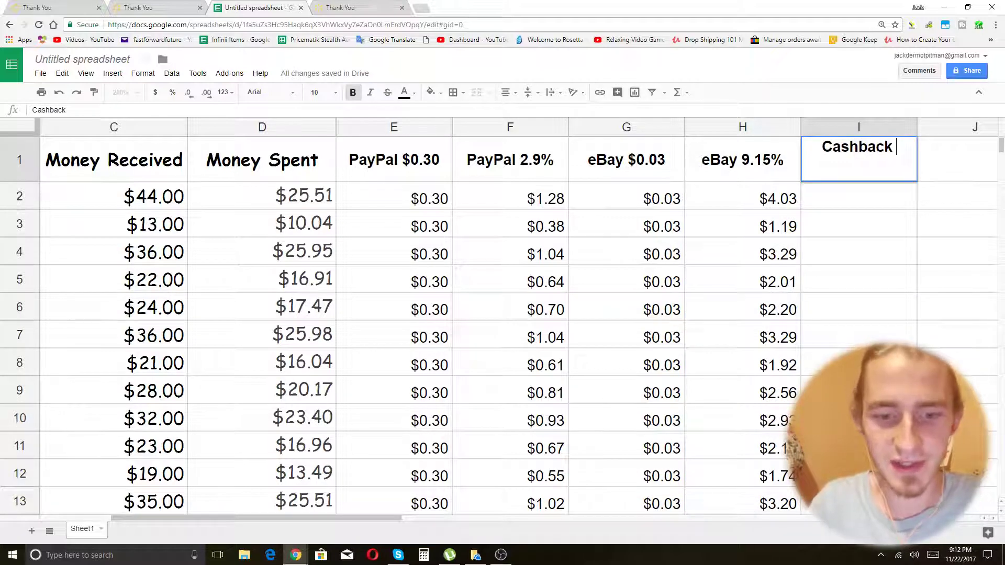
pyautogui.write(' %')
pyautogui.press('Return')
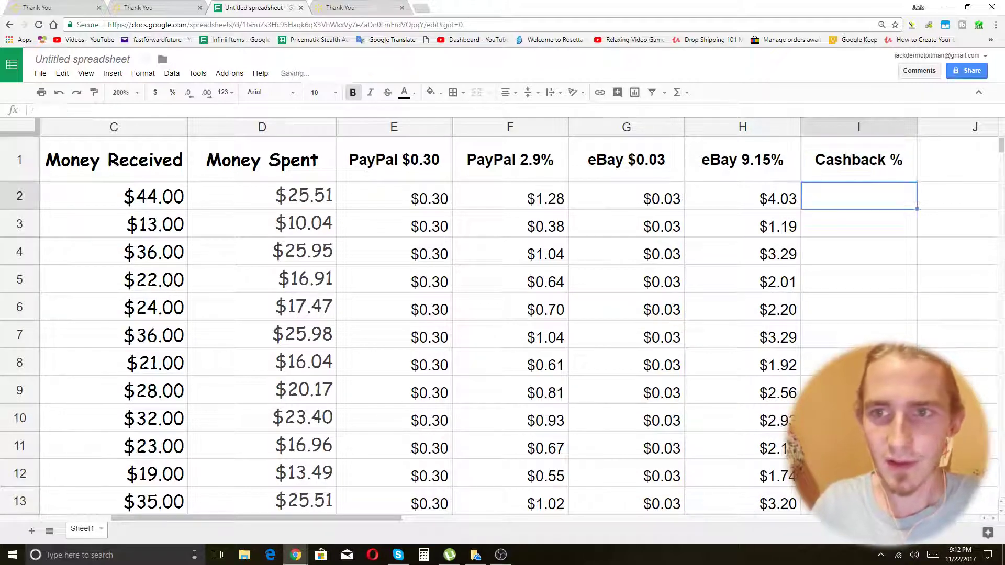
# Step: Enter a cashback rate of 0.05 in cell I2 and fill it down column I through row 18
pyautogui.write('0.04')
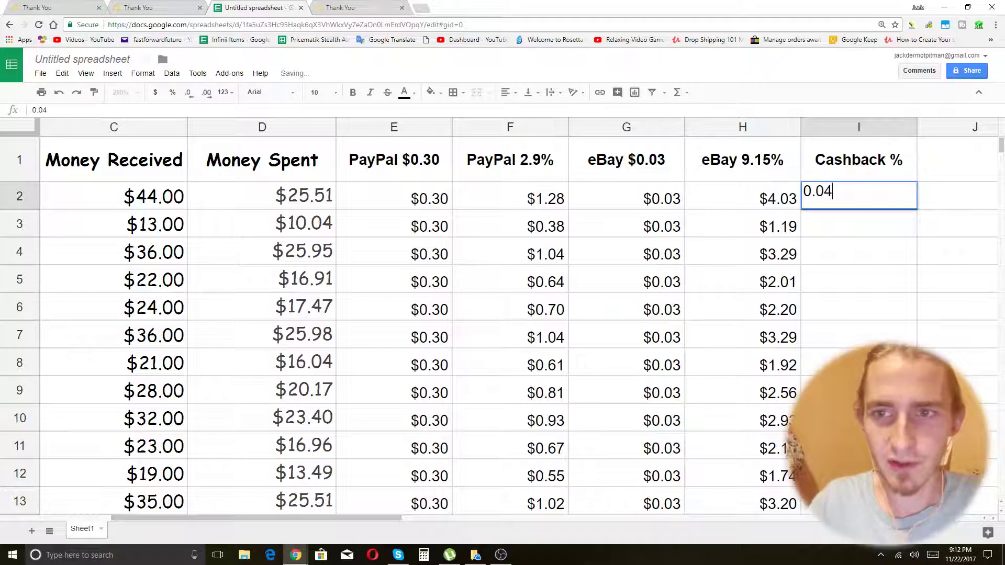
pyautogui.click(884, 329)
pyautogui.click(884, 201)
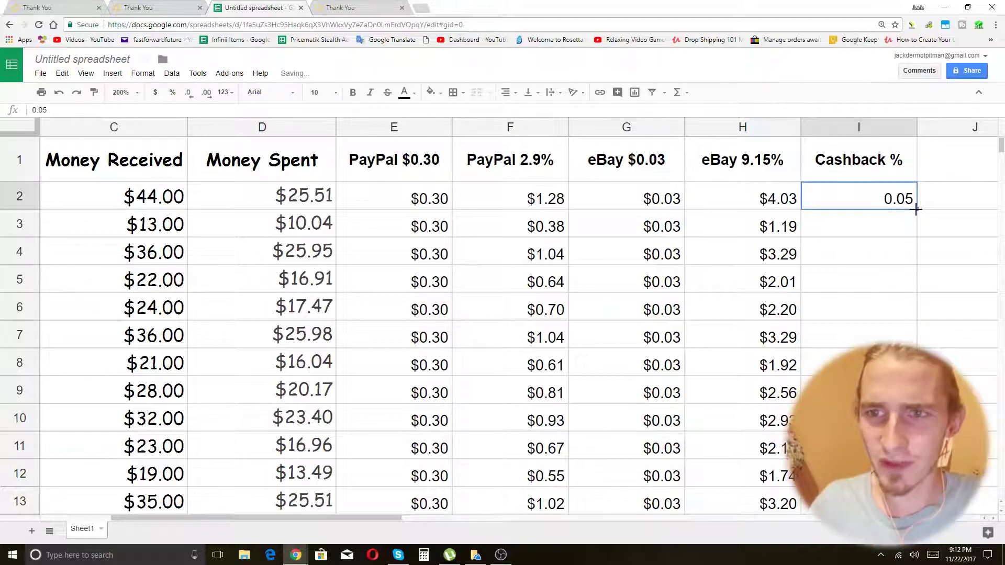
pyautogui.moveTo(917, 209); pyautogui.dragTo(911, 429)
pyautogui.scroll(-4, 911, 317)
pyautogui.scroll(4, 471, 325)
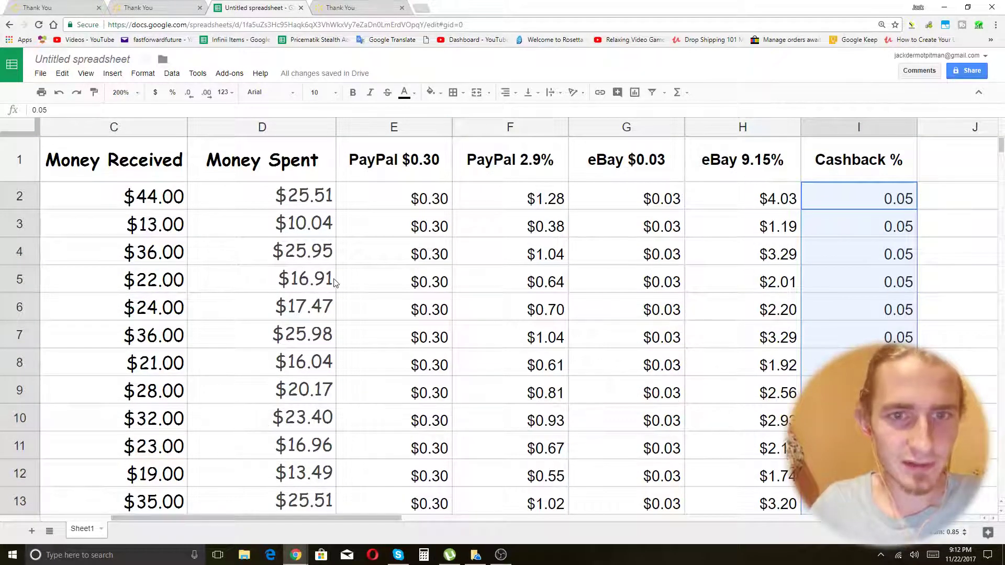
# Step: Set the cashback rates in cells I2 and I3 to 0.04
pyautogui.click(911, 204)
pyautogui.write('0.04')
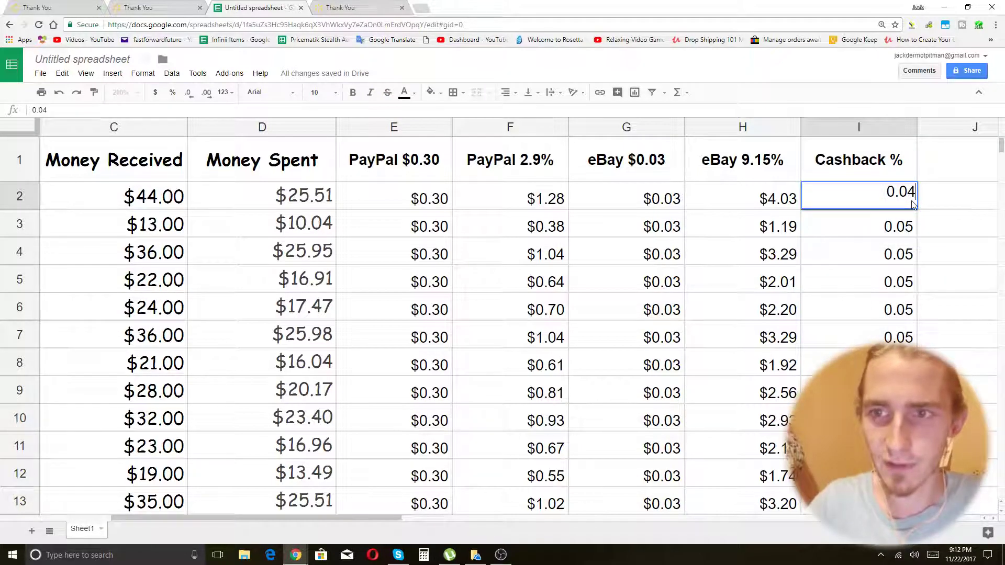
pyautogui.press('Return')
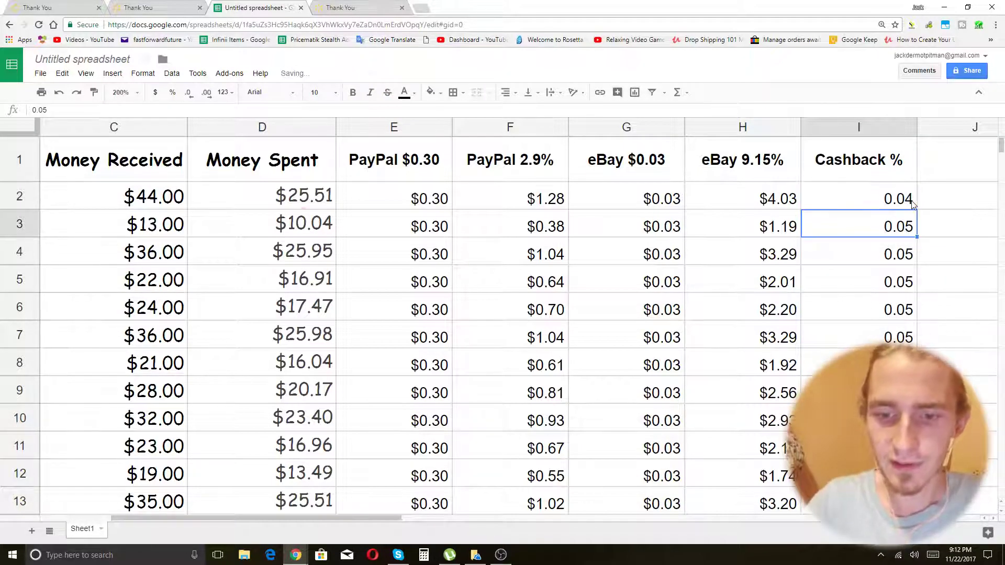
pyautogui.write('0.04')
# Step: Restore the cashback rates in cells I2 and I3 to 0.05
pyautogui.click(912, 205)
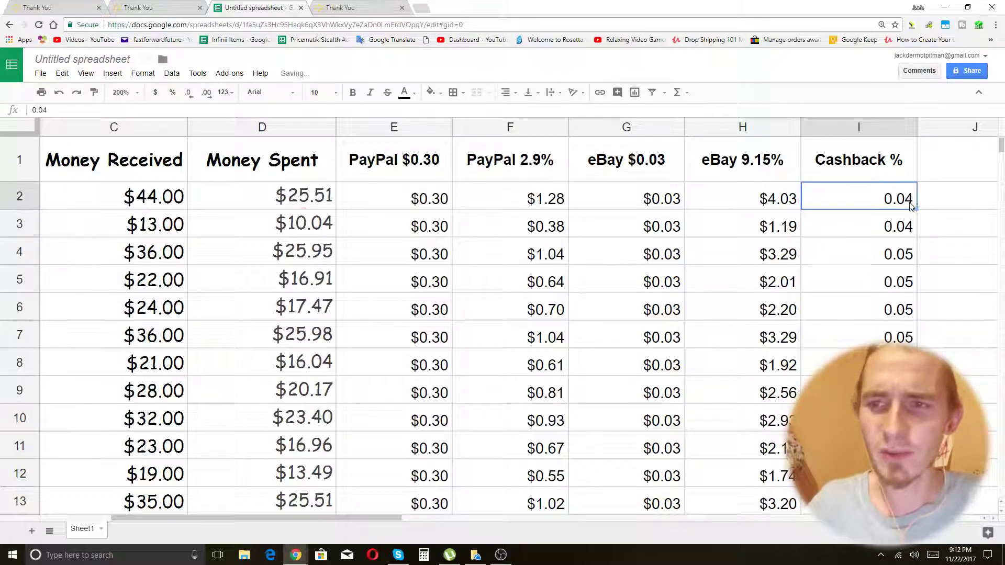
pyautogui.write('0.05')
pyautogui.press('Return')
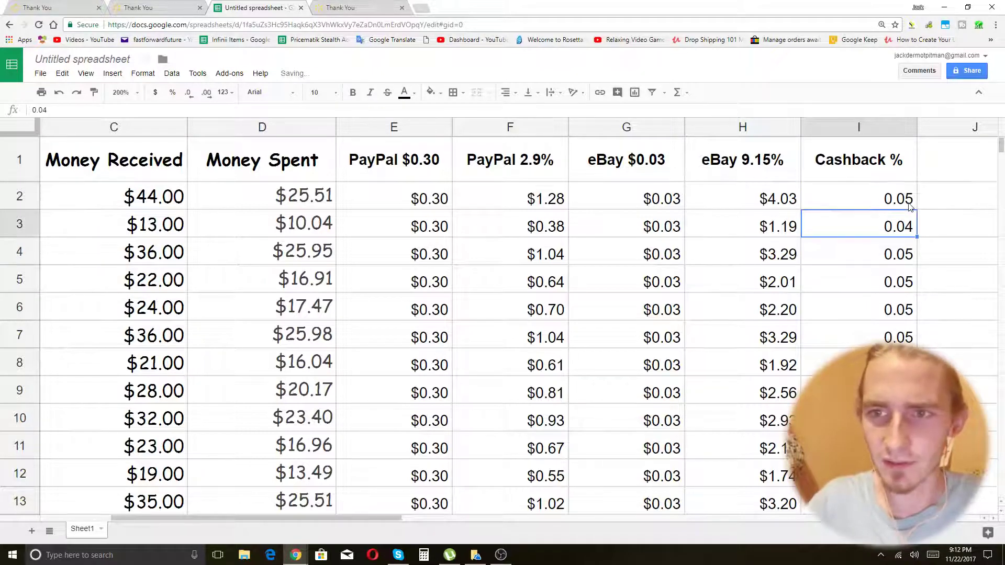
pyautogui.write('0.05')
# Step: Add the column header "Cashback $" in cell J1, beside Cashback %
pyautogui.click(969, 195)
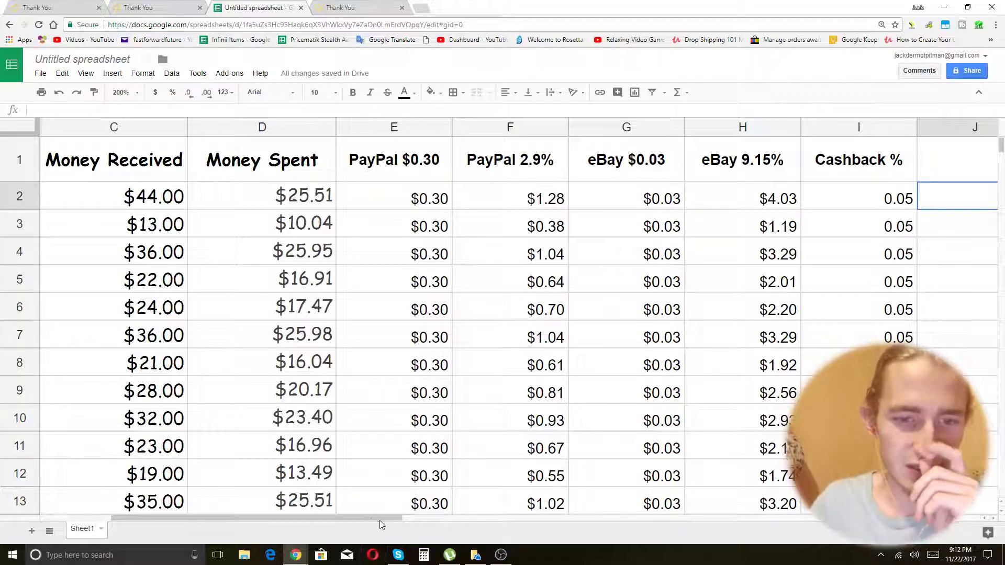
pyautogui.moveTo(377, 522); pyautogui.dragTo(451, 517)
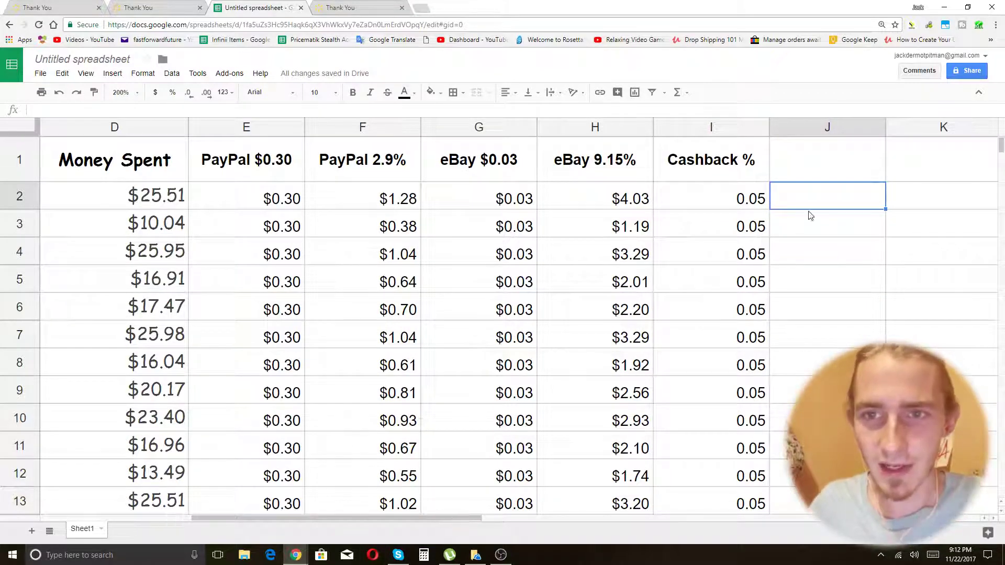
pyautogui.click(831, 161)
pyautogui.write('Cashback')
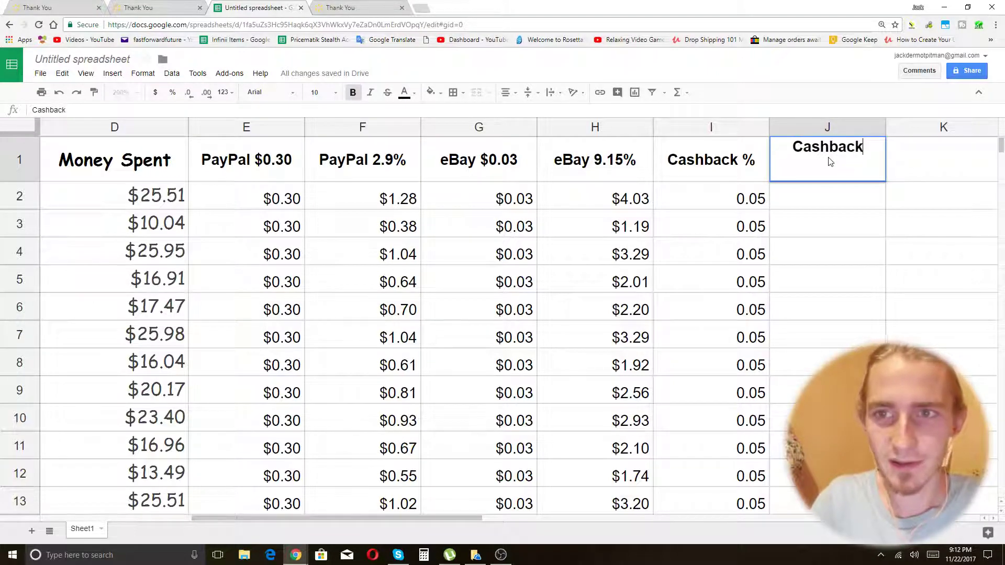
pyautogui.write(' Profit')
pyautogui.press('BackSpace')
pyautogui.press('BackSpace')
pyautogui.press('BackSpace')
pyautogui.press('BackSpace')
pyautogui.press('BackSpace')
pyautogui.press('BackSpace')
pyautogui.press('BackSpace')
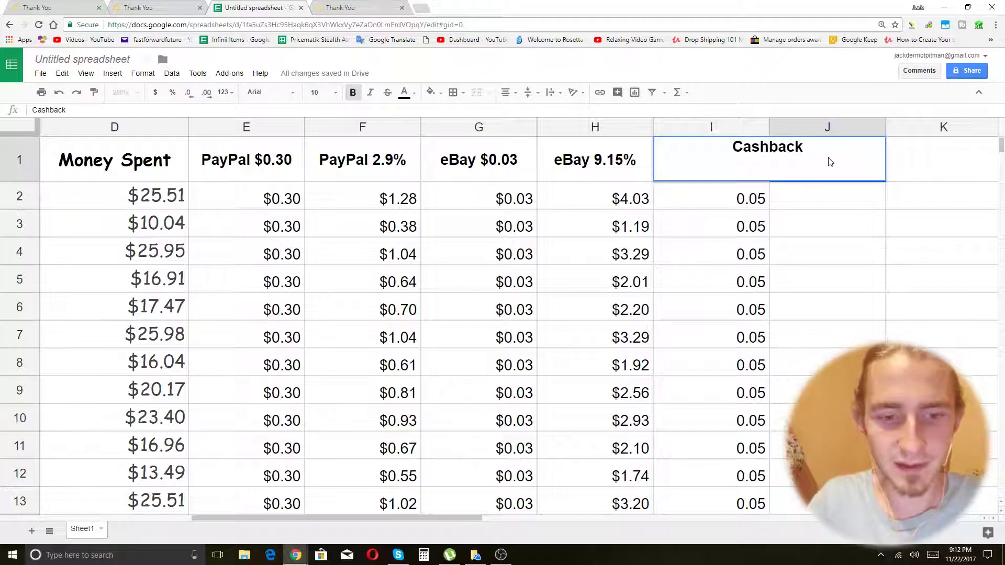
pyautogui.write('$')
# Step: Enter the formula =C2*I2 in cell J2 and fill it down column J for the sales rows
pyautogui.click(858, 204)
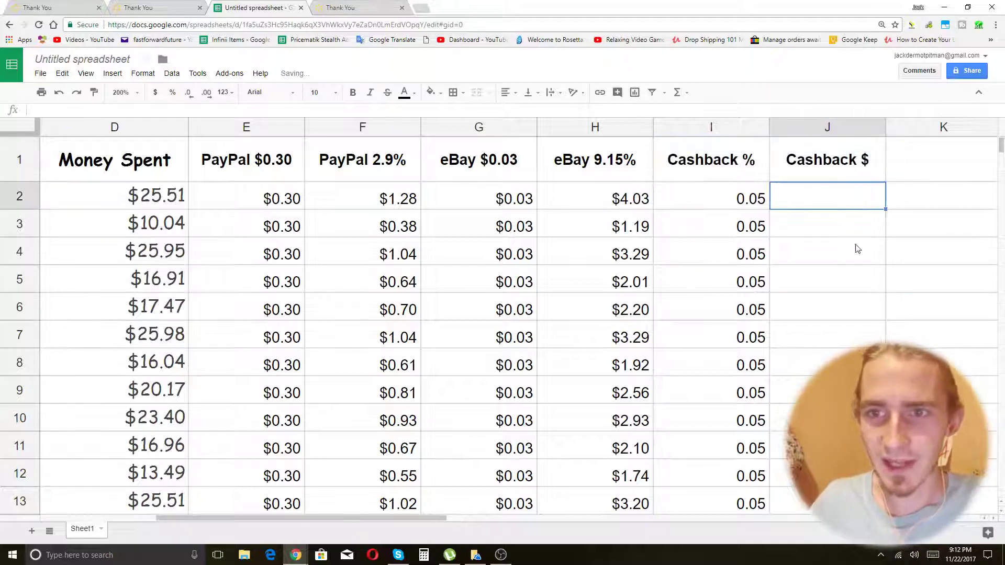
pyautogui.write('=')
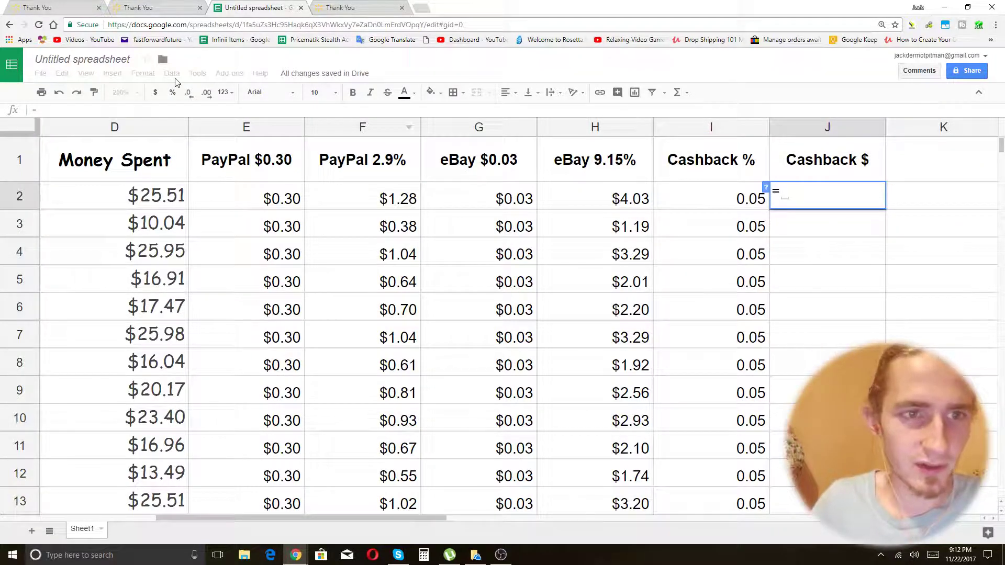
pyautogui.moveTo(272, 517); pyautogui.dragTo(238, 521)
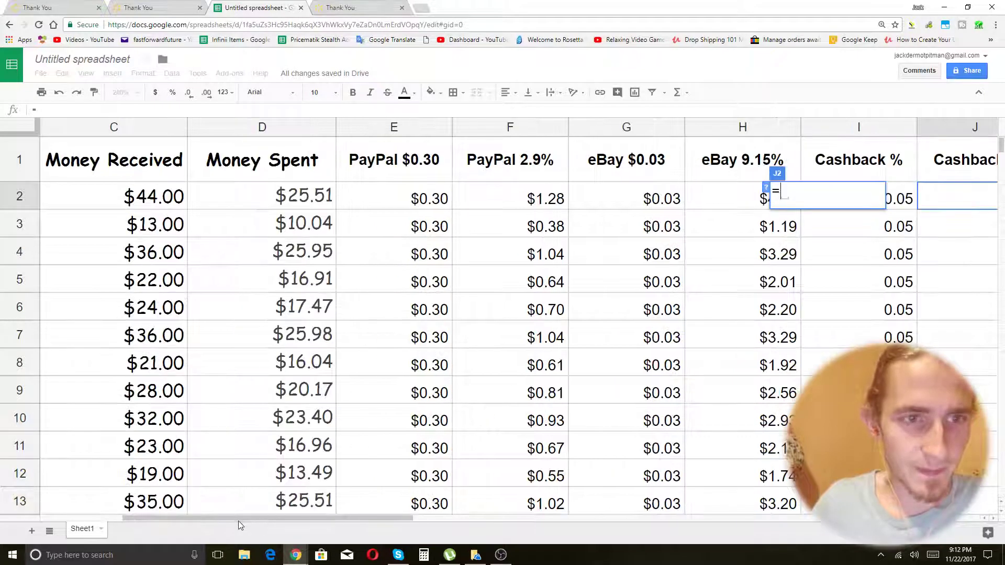
pyautogui.click(140, 197)
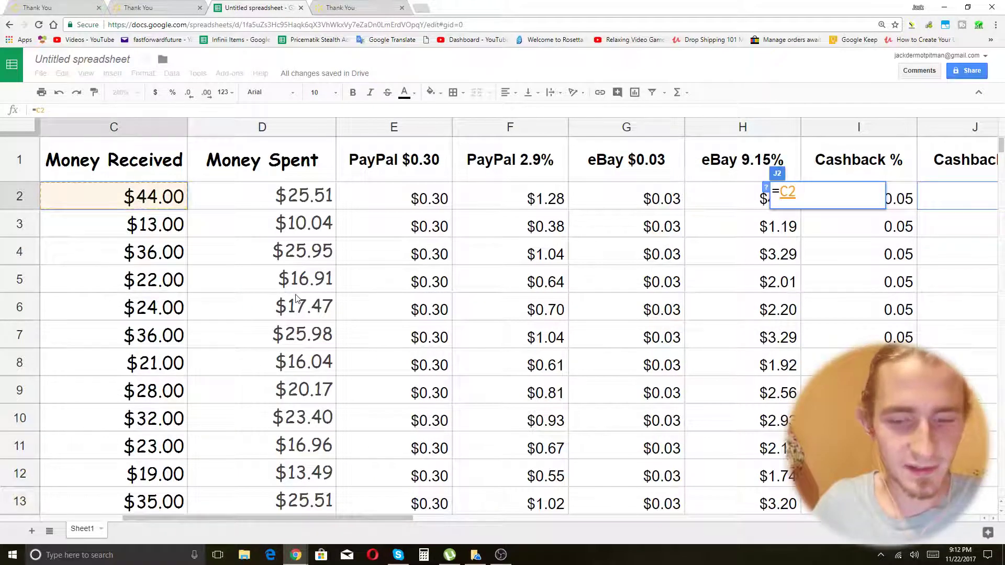
pyautogui.write('*')
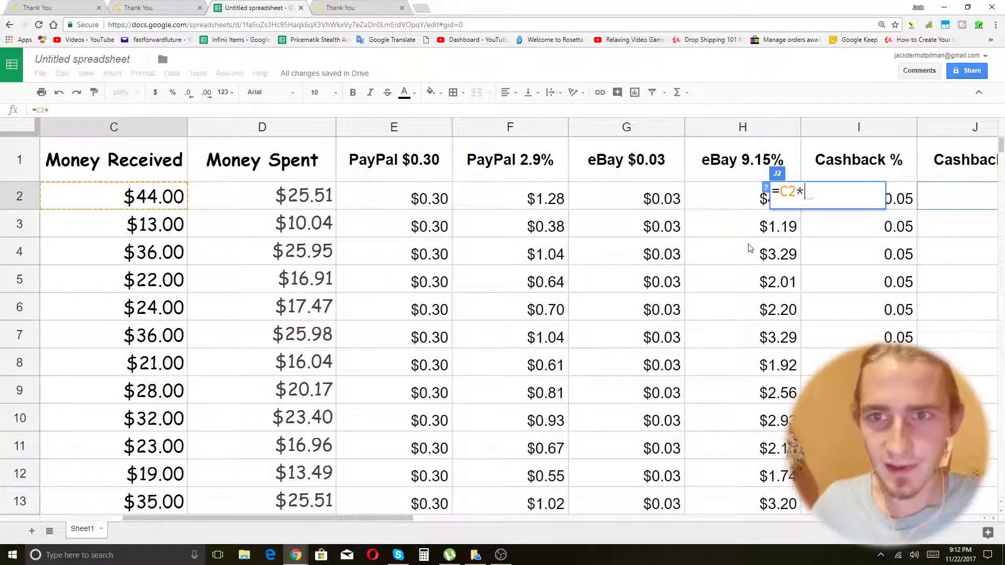
pyautogui.click(911, 204)
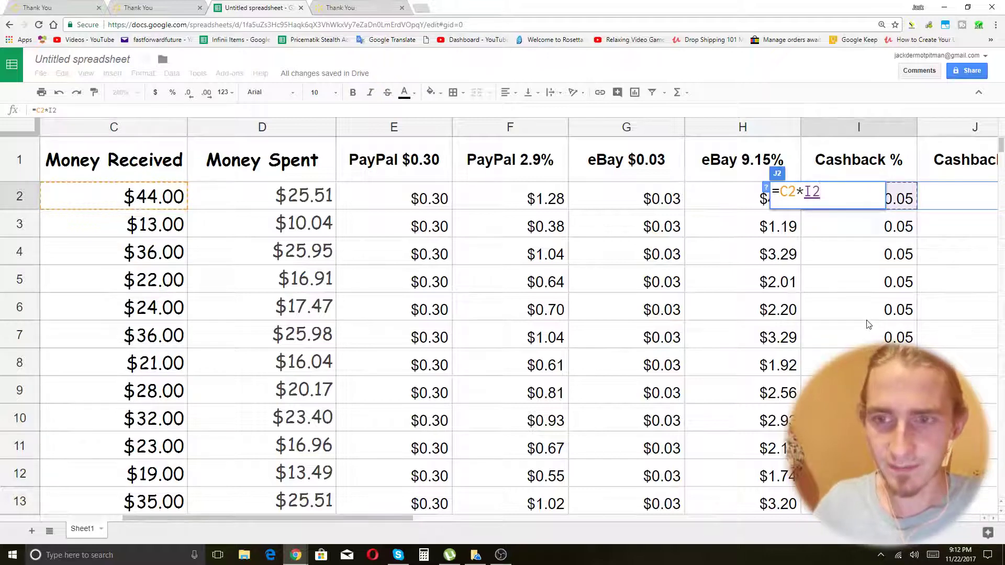
pyautogui.press('Return')
pyautogui.press('Up')
pyautogui.scroll(-1, 911, 197)
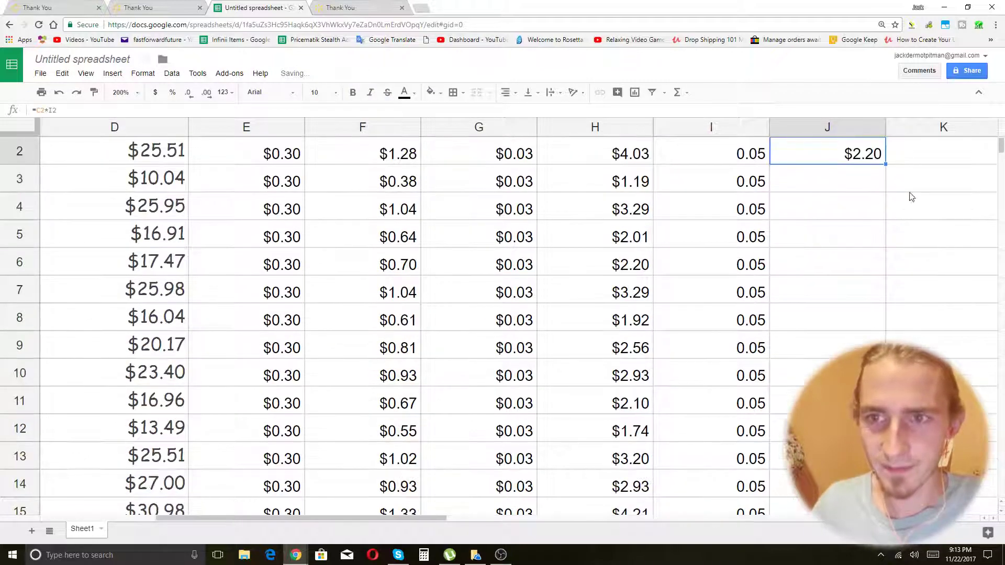
pyautogui.moveTo(884, 163); pyautogui.dragTo(838, 435)
pyautogui.scroll(5, 498, 324)
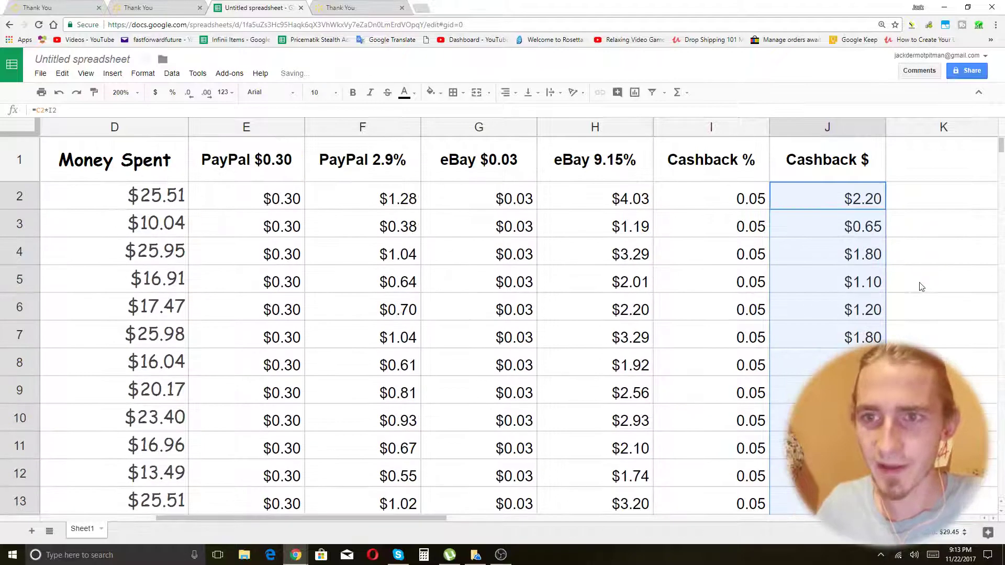
pyautogui.click(921, 286)
# Step: Review the Quantity, Money Received, Money Spent and fee columns across the sales rows, starting with the sale in row 2
pyautogui.moveTo(434, 517); pyautogui.dragTo(375, 519)
pyautogui.scroll(-5, 556, 228)
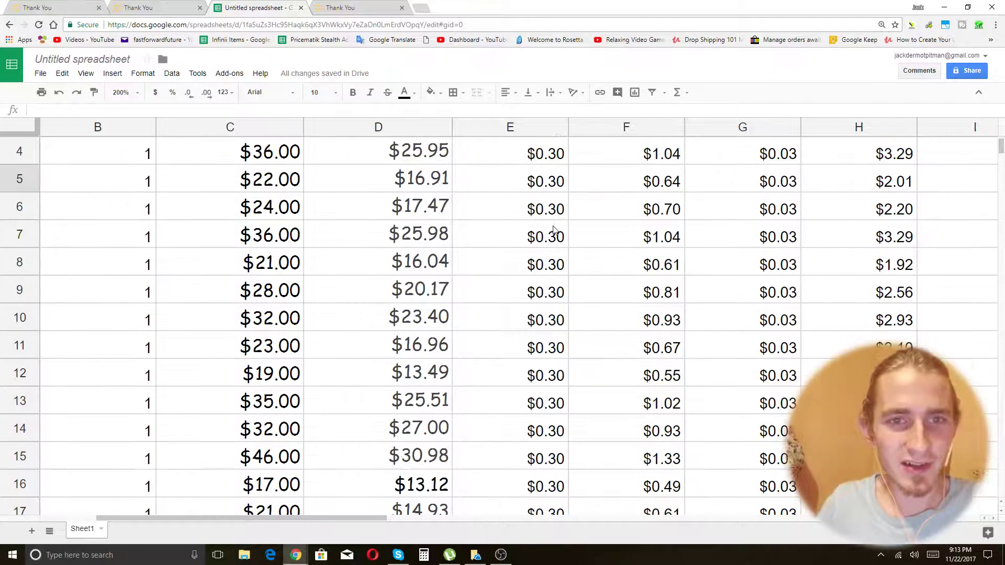
pyautogui.scroll(5, 556, 228)
pyautogui.click(295, 206)
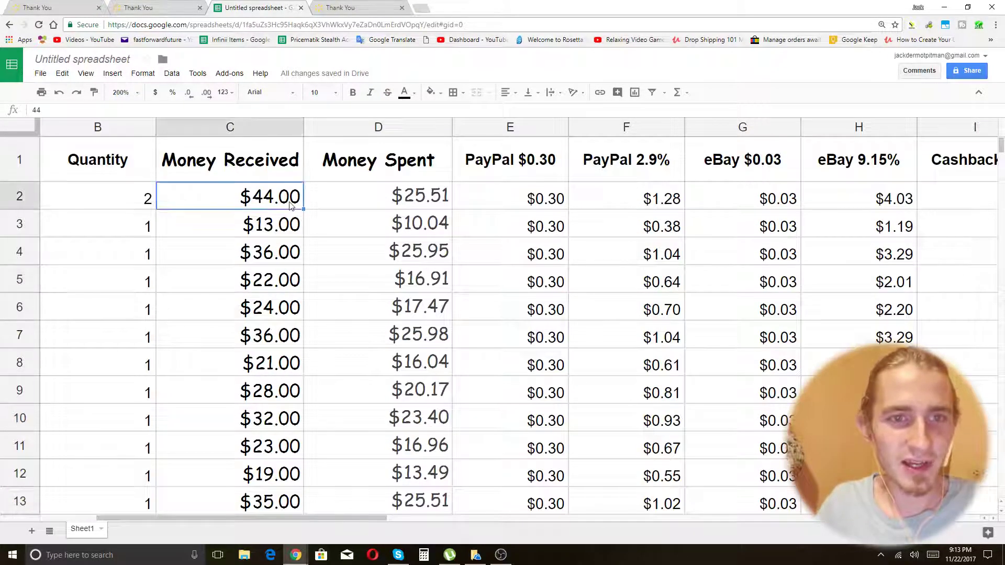
pyautogui.scroll(-3, 249, 245)
pyautogui.scroll(3, 159, 359)
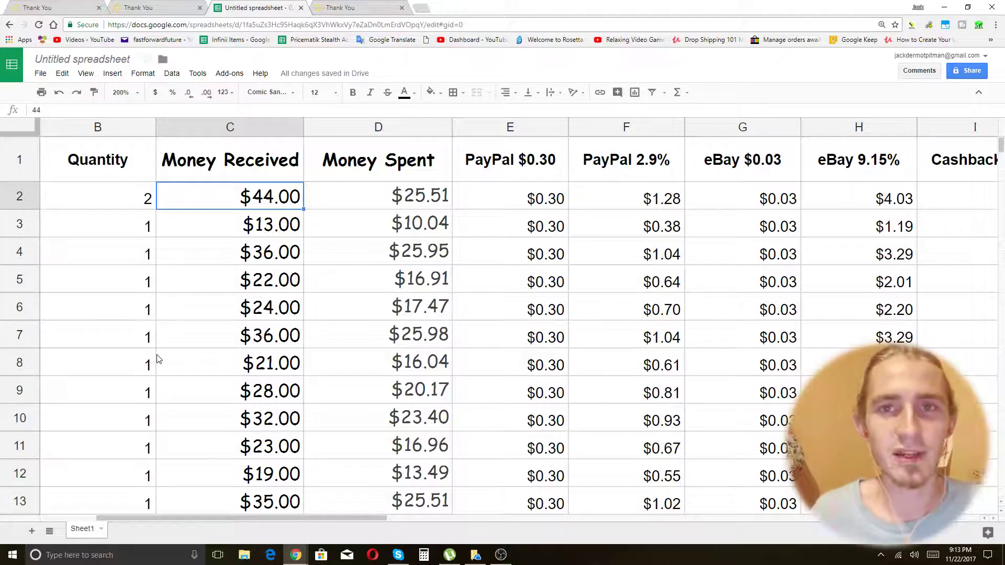
pyautogui.scroll(-1, 289, 241)
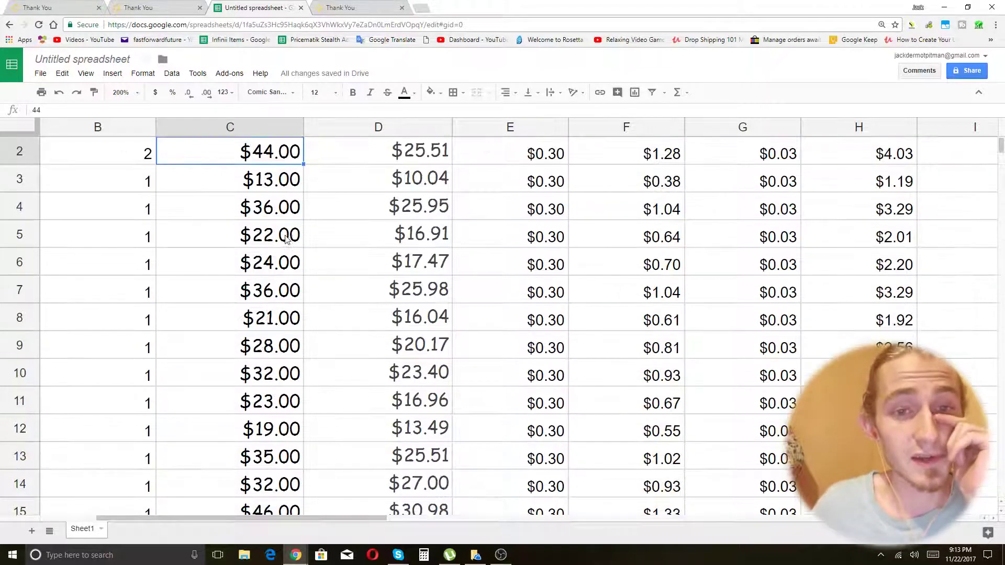
pyautogui.scroll(1, 257, 346)
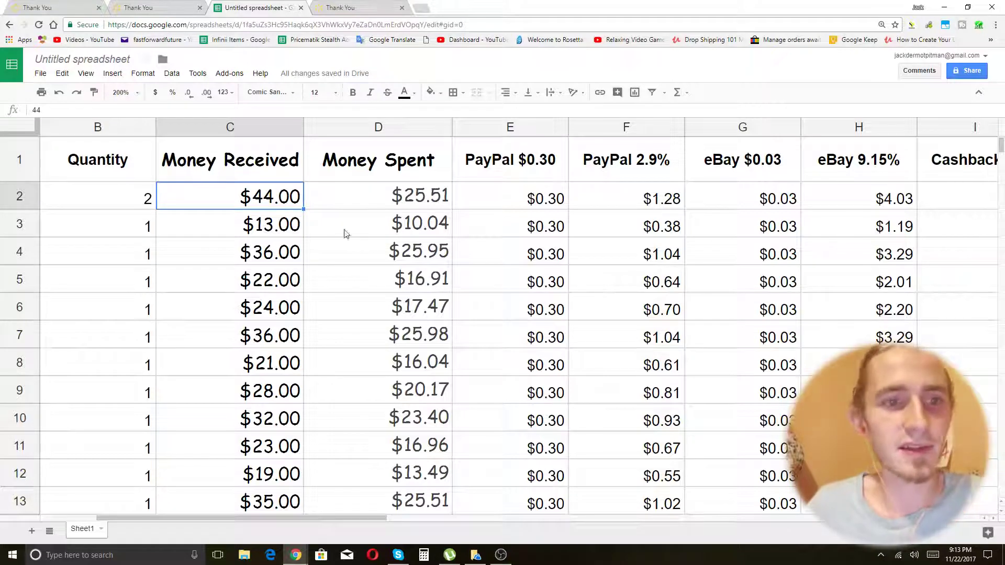
pyautogui.click(130, 193)
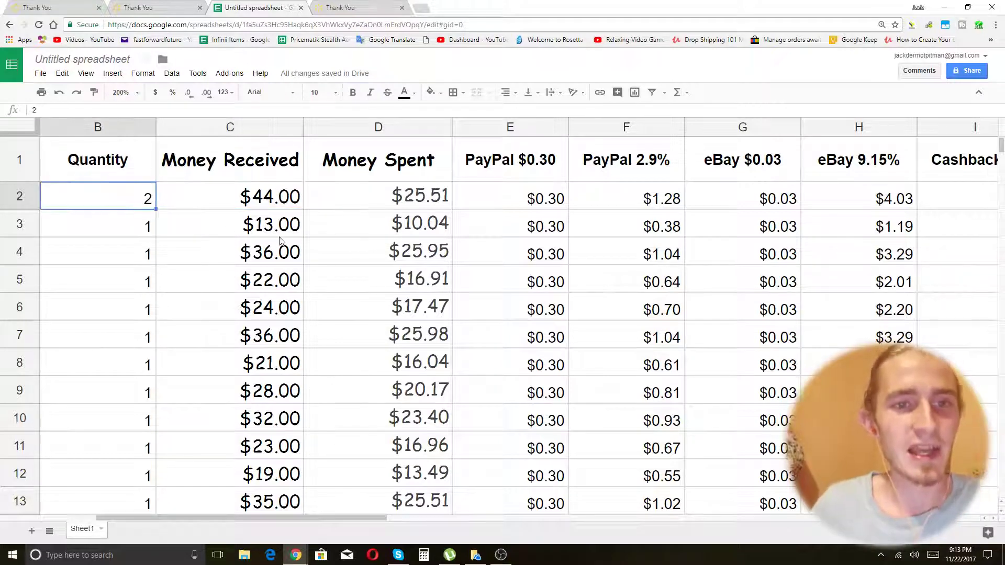
pyautogui.scroll(-1, 281, 240)
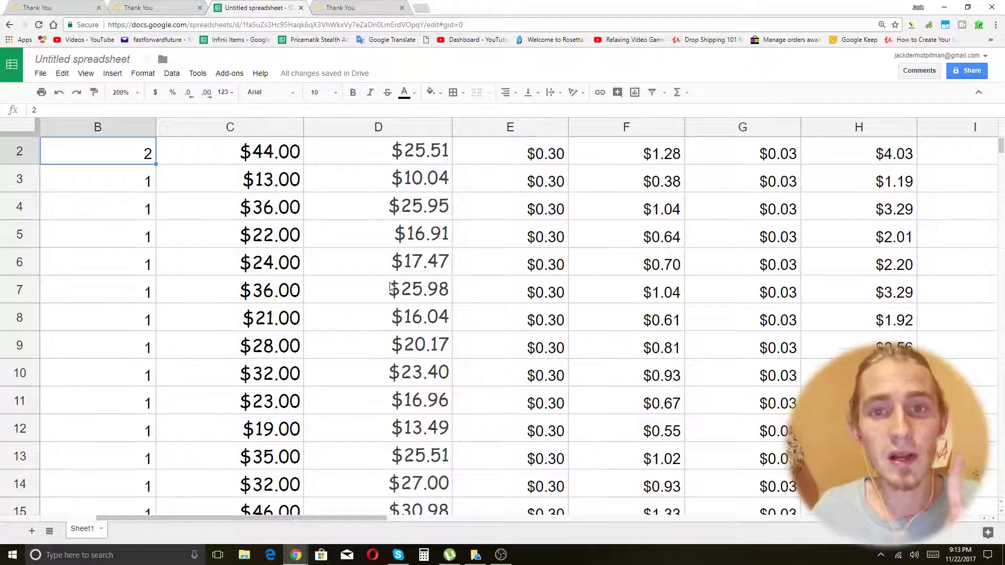
pyautogui.scroll(1, 390, 285)
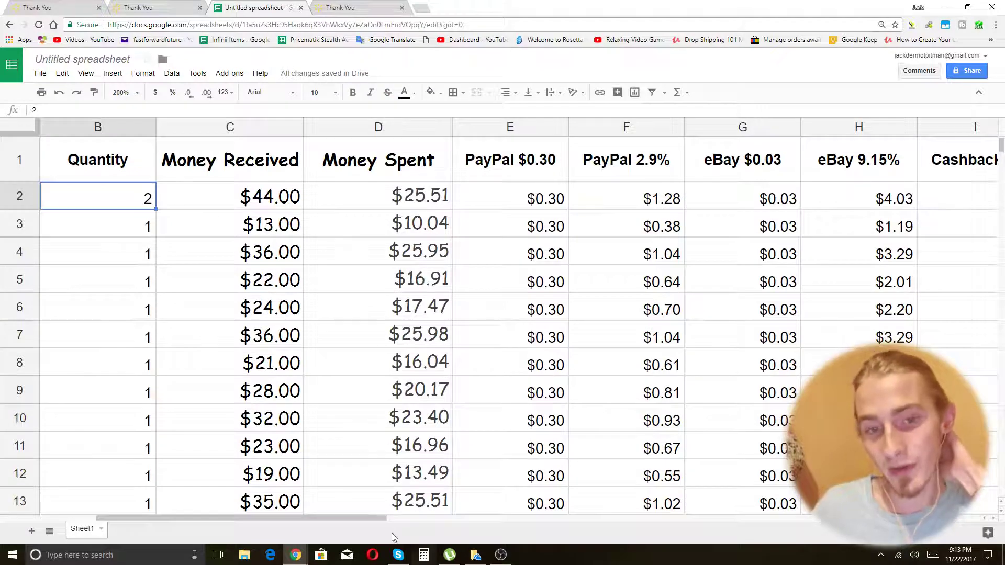
pyautogui.moveTo(369, 520); pyautogui.dragTo(390, 520)
pyautogui.scroll(-1, 314, 315)
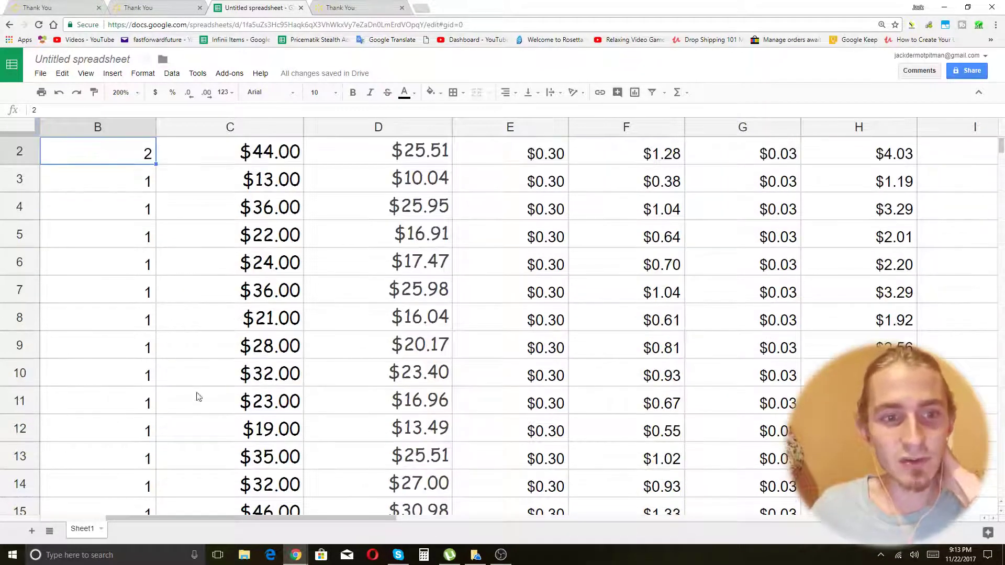
pyautogui.scroll(-3, 198, 397)
pyautogui.scroll(4, 201, 392)
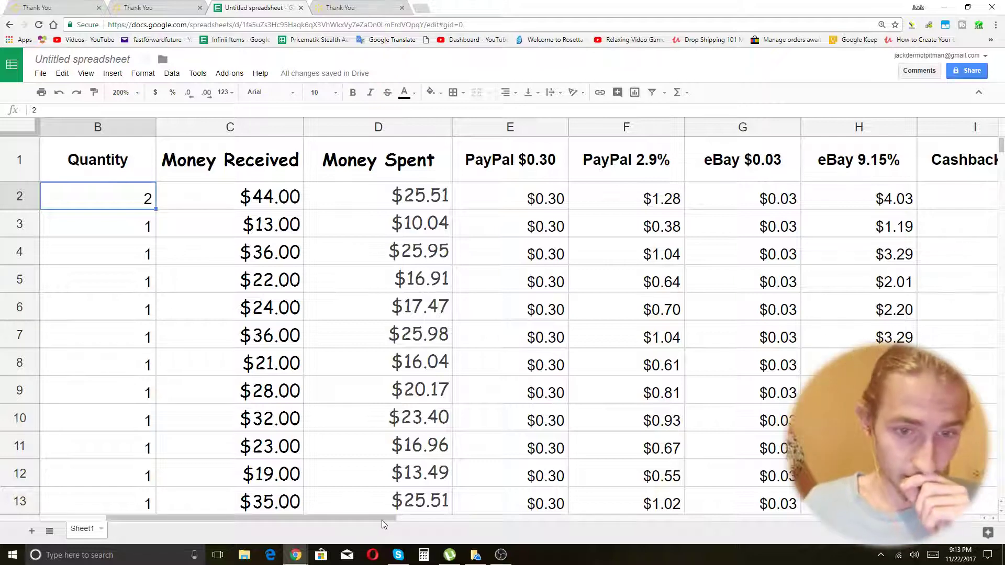
# Step: Add the column header "Total Profit" in cell K1, beside Cashback $
pyautogui.moveTo(380, 522); pyautogui.dragTo(539, 524)
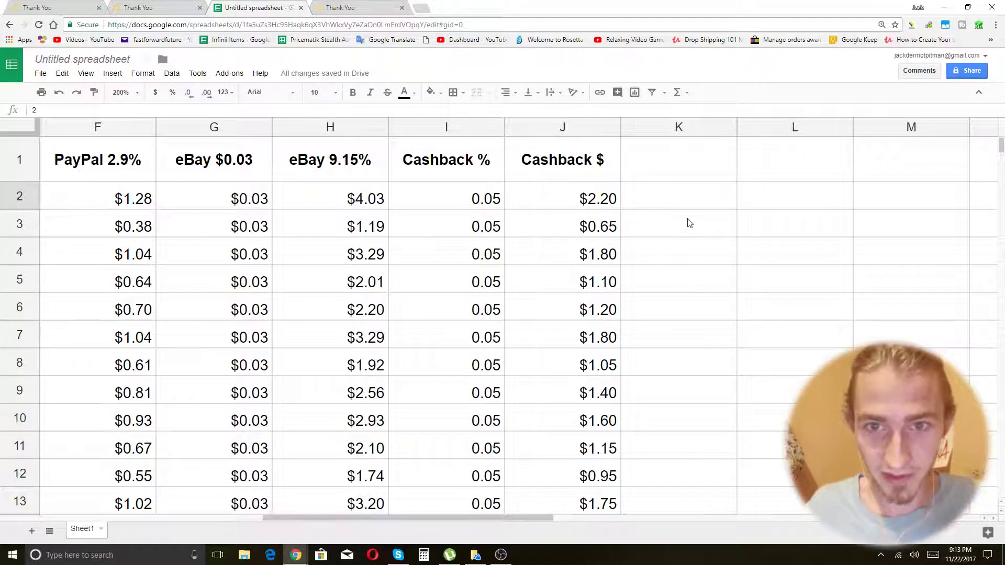
pyautogui.click(688, 175)
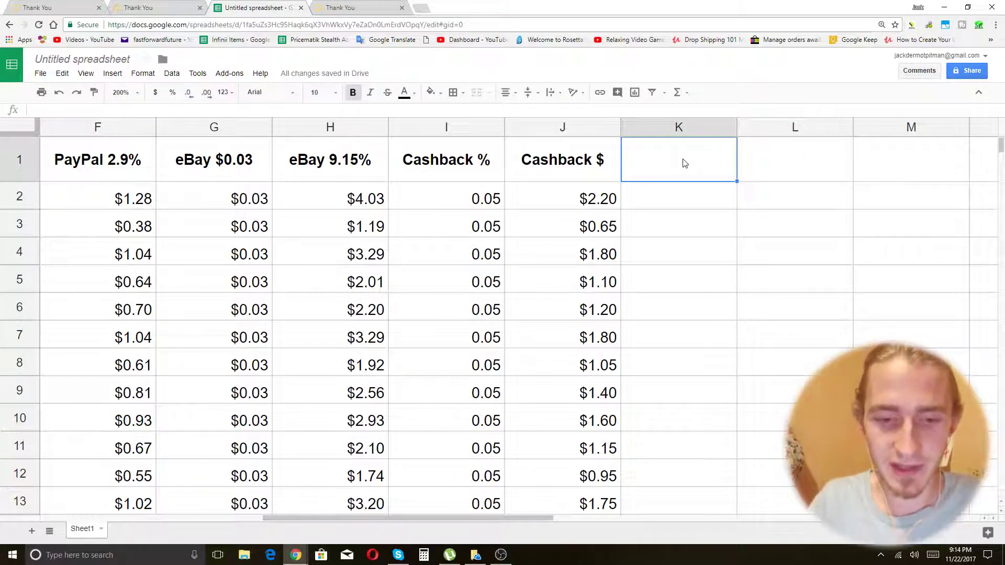
pyautogui.write('Total Profit')
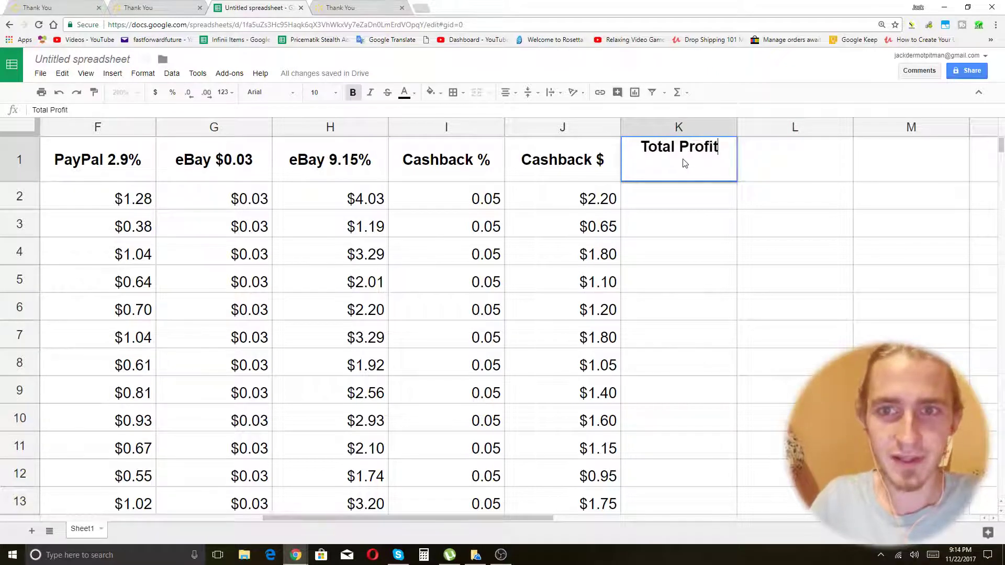
pyautogui.press('Return')
pyautogui.click(685, 164)
# Step: Start the Total Profit formula in cell K2 by adding money received and cashback dollars, =C2+J2
pyautogui.click(701, 199)
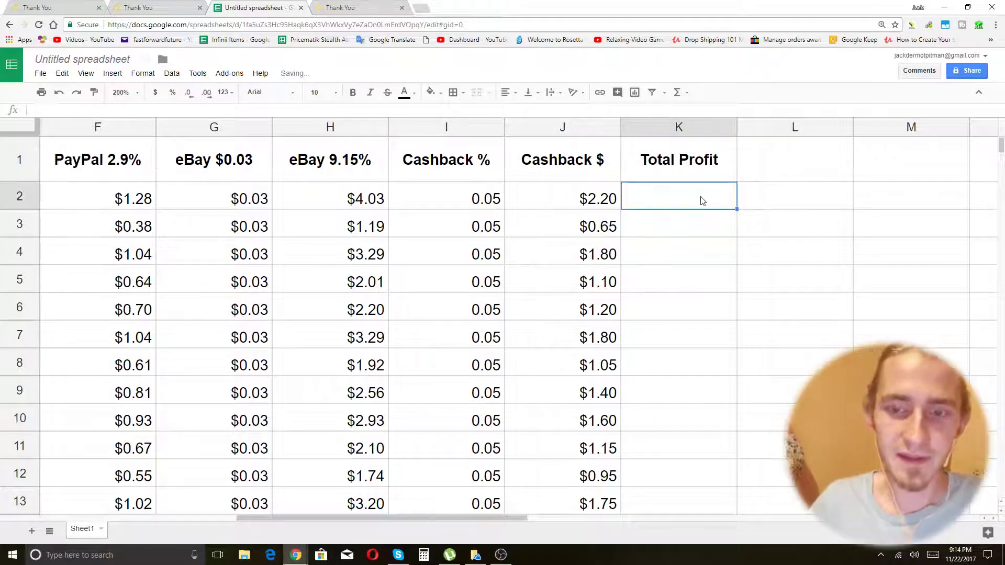
pyautogui.write('=')
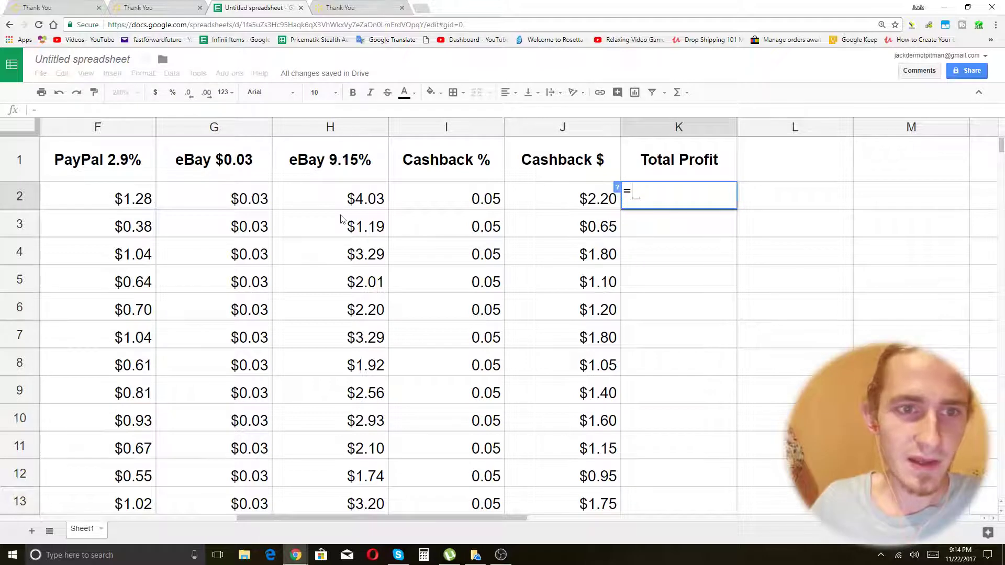
pyautogui.moveTo(440, 518); pyautogui.dragTo(309, 526)
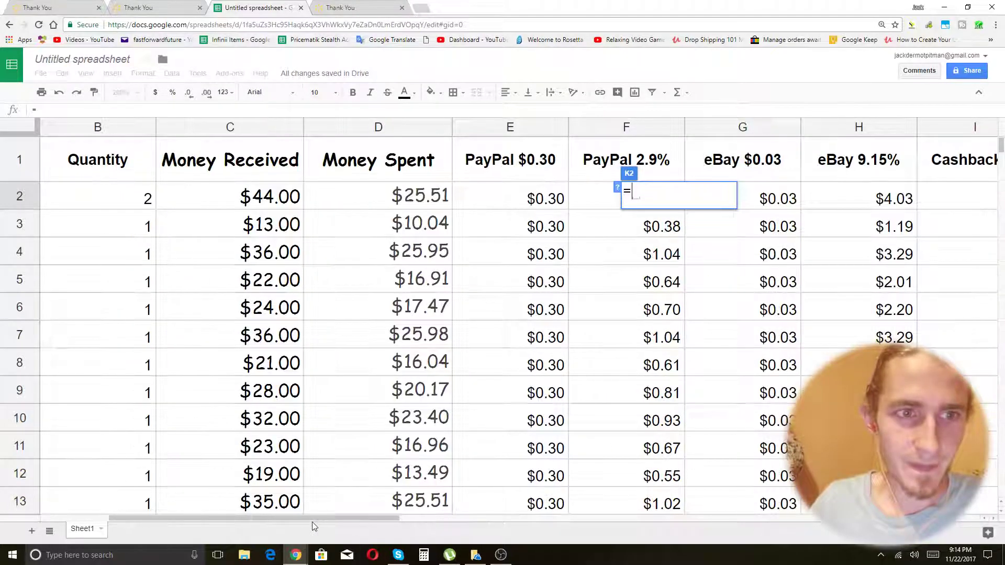
pyautogui.click(273, 195)
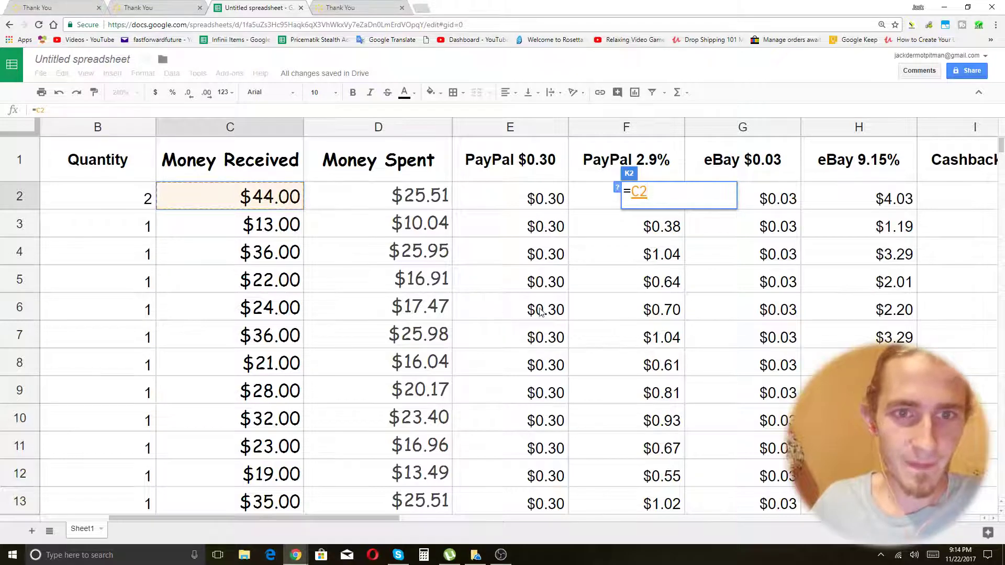
pyautogui.write('+')
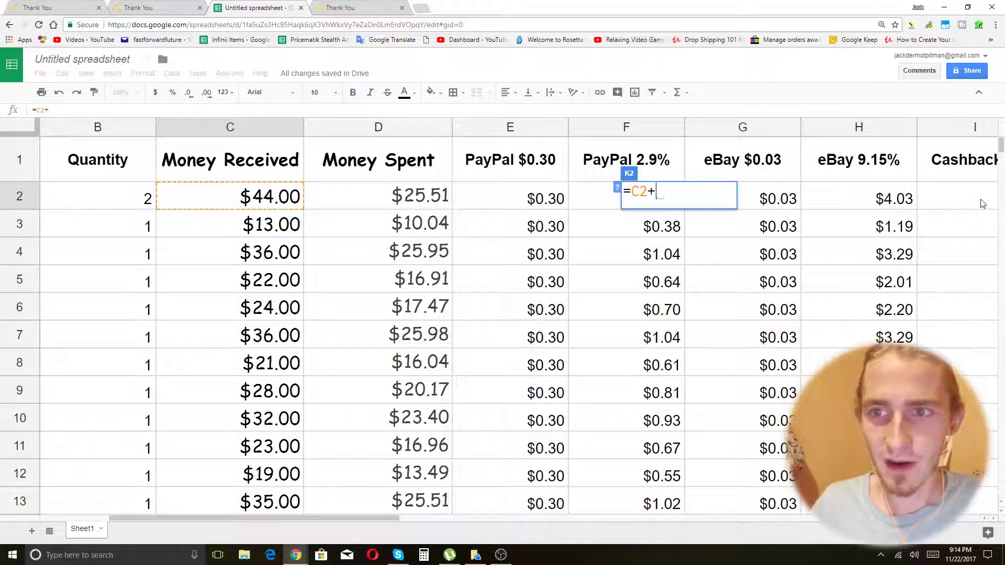
pyautogui.click(993, 519)
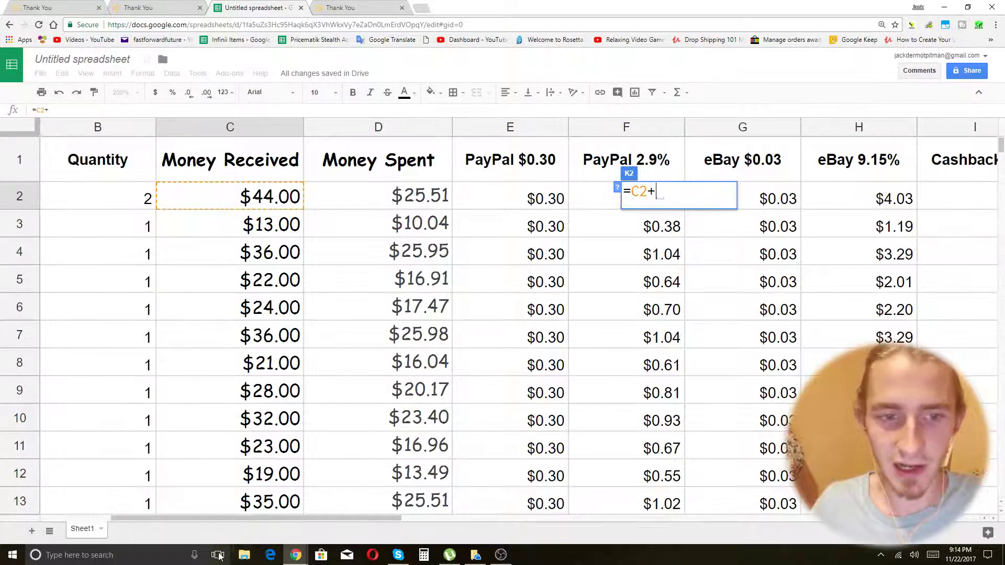
pyautogui.moveTo(234, 520); pyautogui.dragTo(314, 540)
pyautogui.click(861, 204)
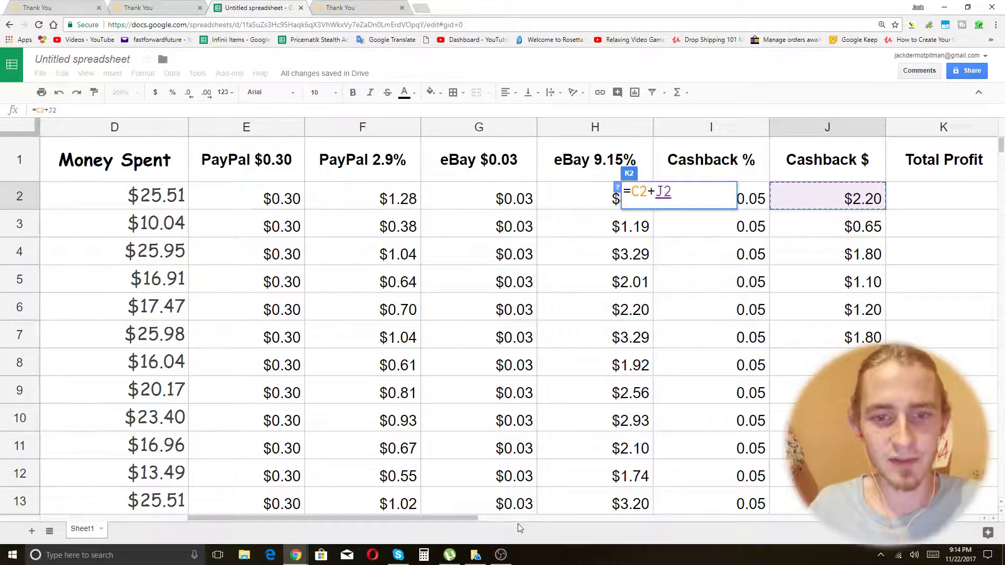
# Step: Complete the Total Profit formula in K2 by subtracting money spent and all PayPal and eBay fees: =C2+J2-D2-E2-F2-G2-H2
pyautogui.moveTo(451, 520); pyautogui.dragTo(427, 519)
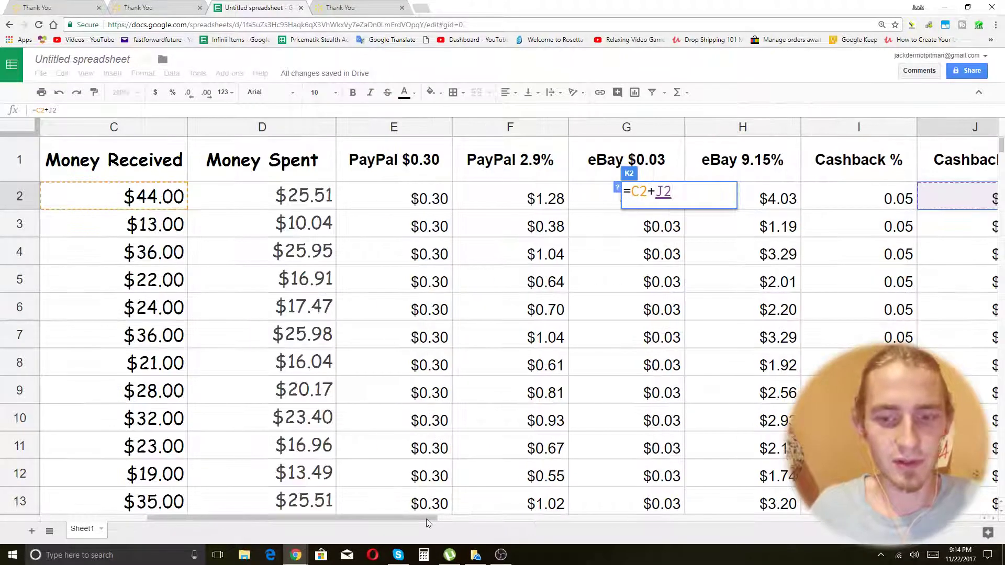
pyautogui.write('-')
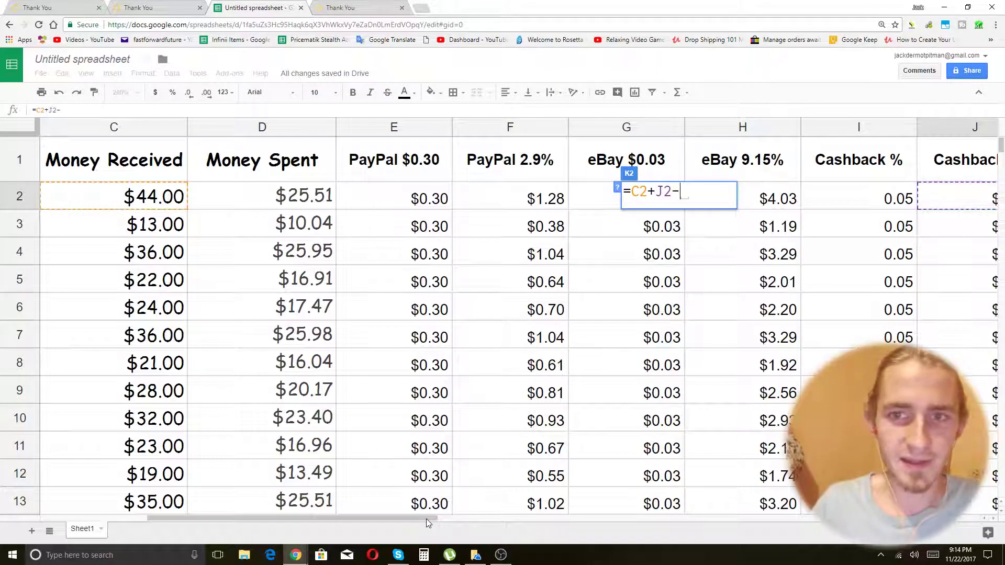
pyautogui.click(295, 195)
pyautogui.write('-')
pyautogui.click(411, 195)
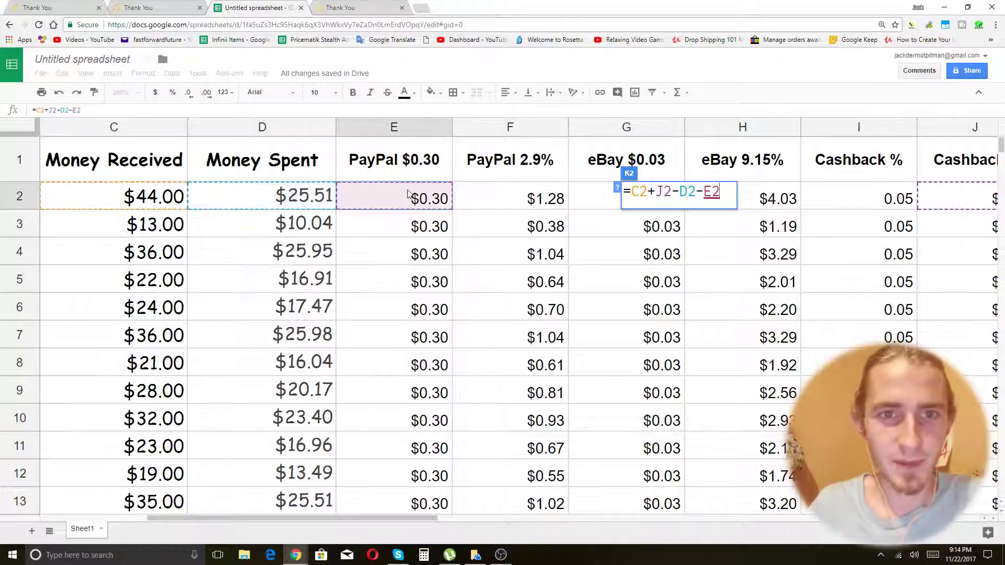
pyautogui.write('-')
pyautogui.click(522, 201)
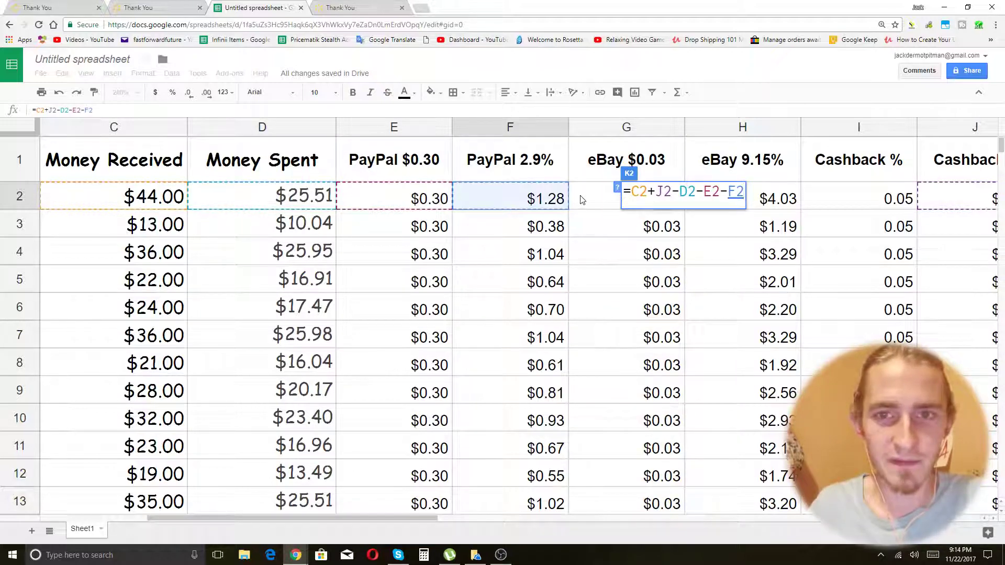
pyautogui.write('-')
pyautogui.click(582, 200)
pyautogui.write('-')
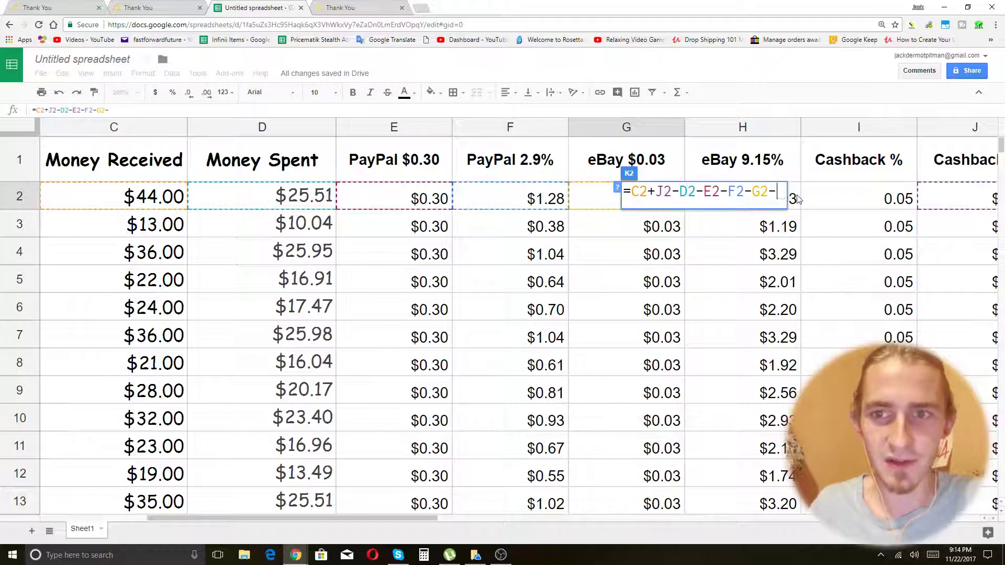
pyautogui.click(798, 200)
pyautogui.press('Return')
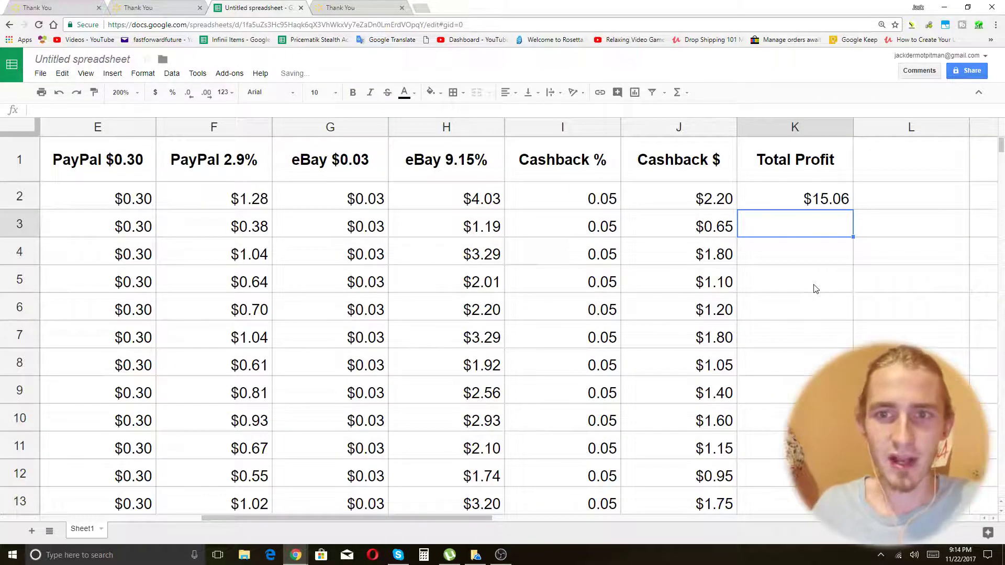
# Step: Fill the Total Profit formula from K2 down column K through the last sale in row 18
pyautogui.click(836, 199)
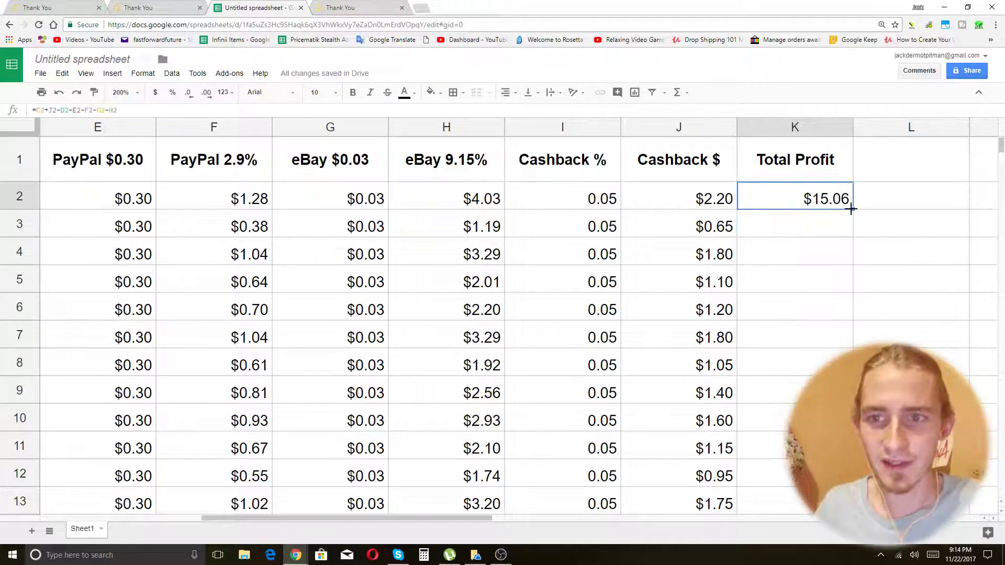
pyautogui.moveTo(851, 209); pyautogui.dragTo(854, 437)
pyautogui.scroll(5, 853, 437)
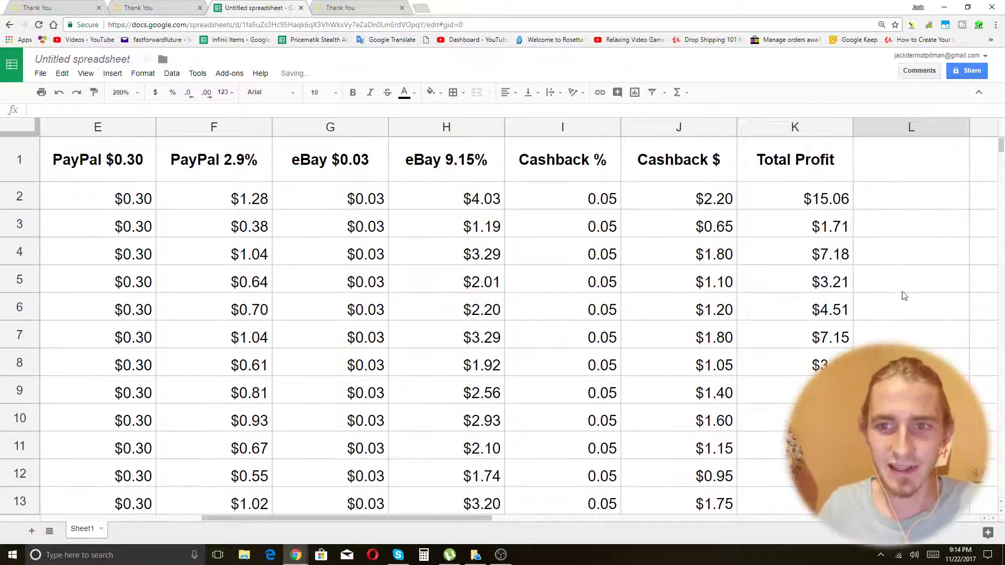
pyautogui.click(909, 230)
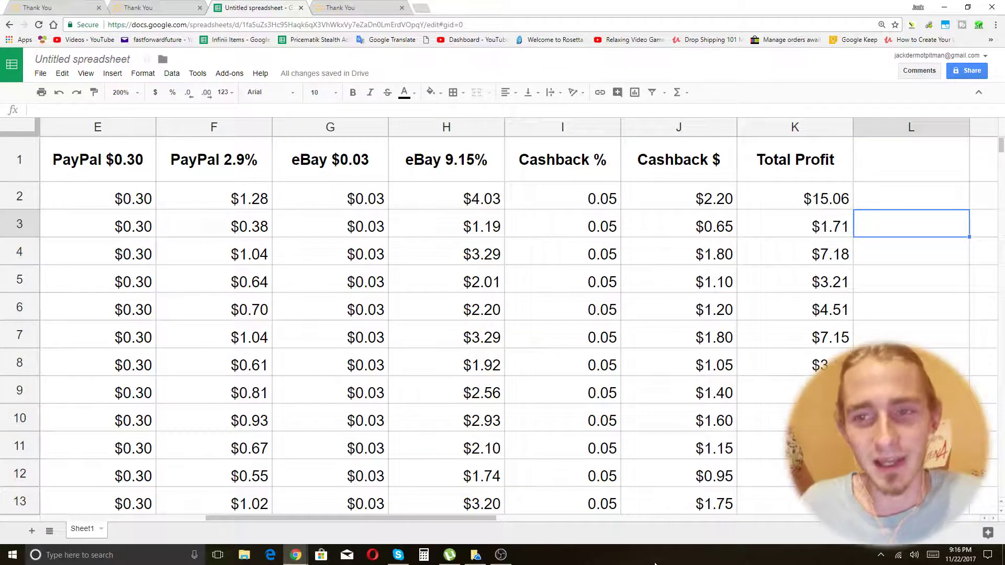
# Step: Select the Total Profit values from K2 to K18 and read their sum
pyautogui.click(832, 201)
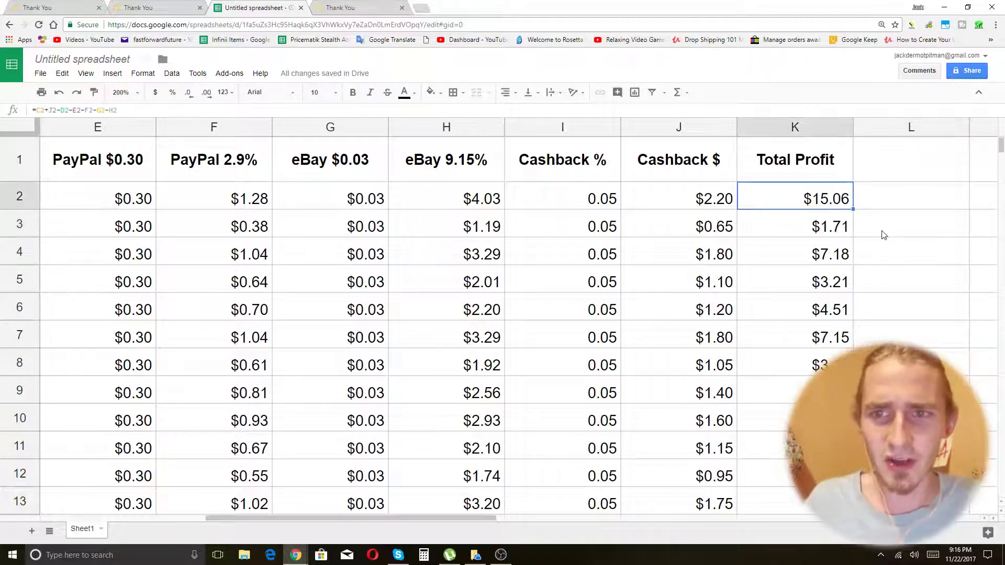
pyautogui.scroll(-5, 866, 205)
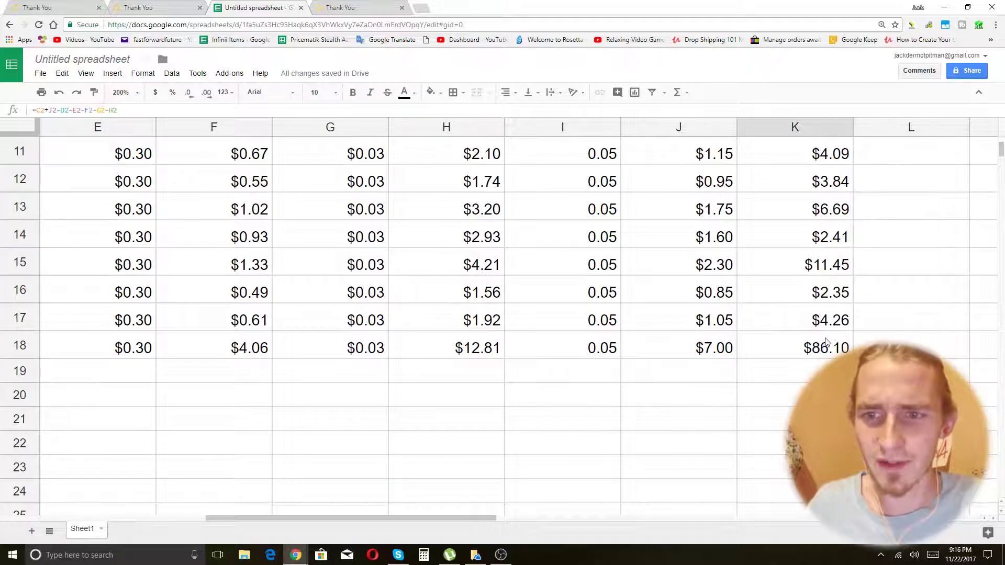
pyautogui.keyDown('shift'); pyautogui.click(826, 343); pyautogui.keyUp('shift')
pyautogui.scroll(5, 885, 336)
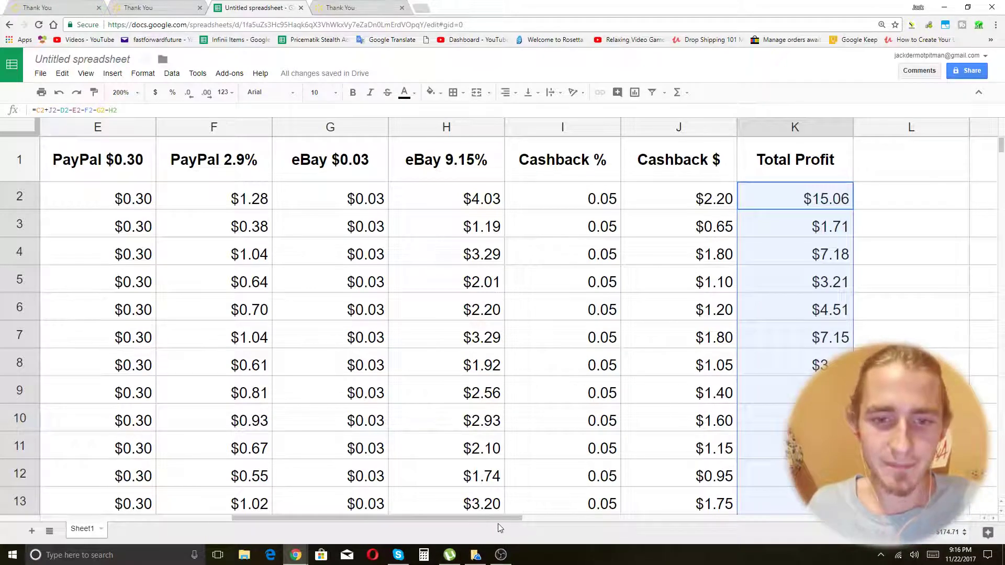
pyautogui.moveTo(498, 524); pyautogui.dragTo(517, 520)
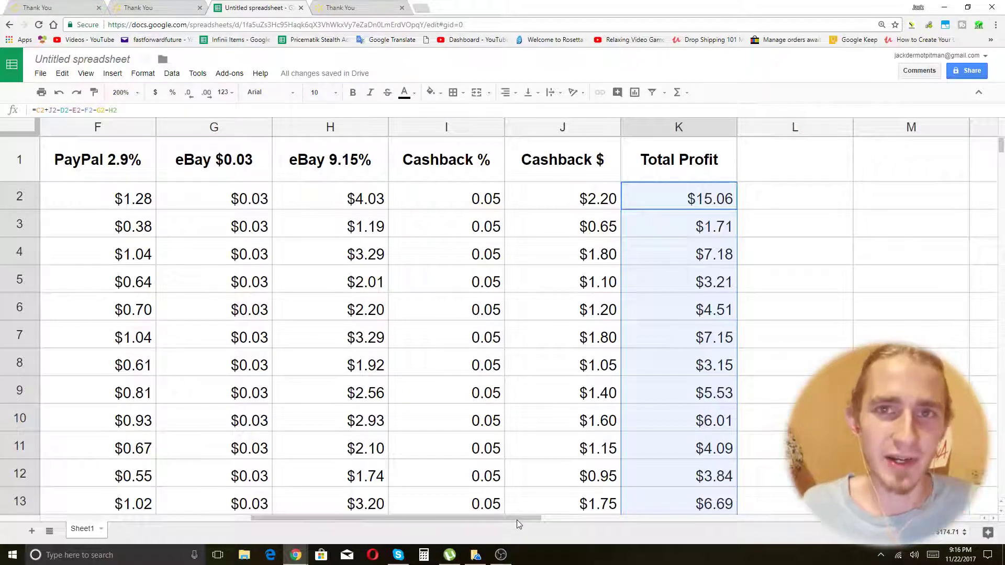
pyautogui.scroll(-3, 811, 325)
pyautogui.scroll(3, 812, 327)
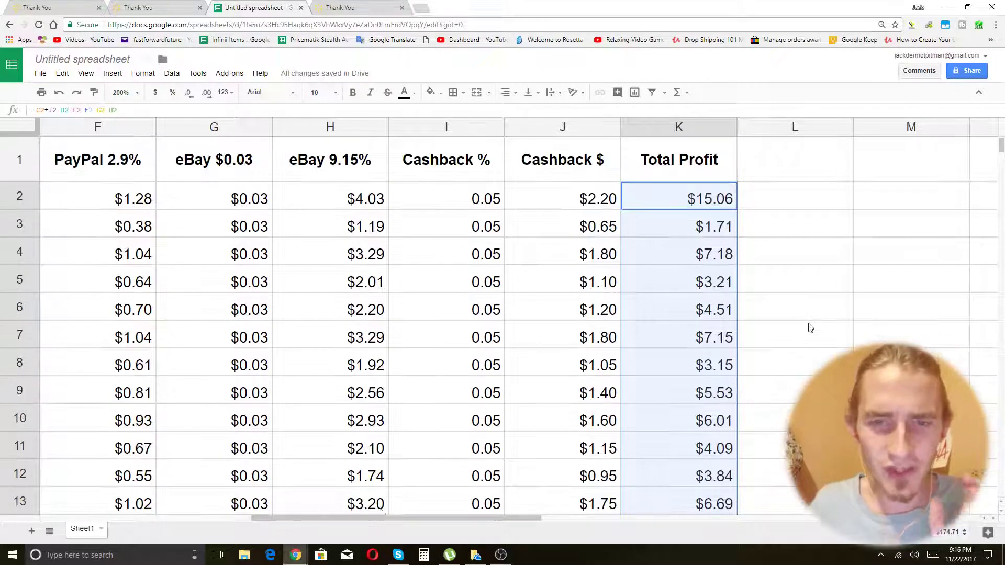
pyautogui.moveTo(462, 519)
pyautogui.mouseDown()
pyautogui.moveTo(261, 526)
pyautogui.moveTo(397, 514)
pyautogui.moveTo(476, 520)
pyautogui.mouseUp()
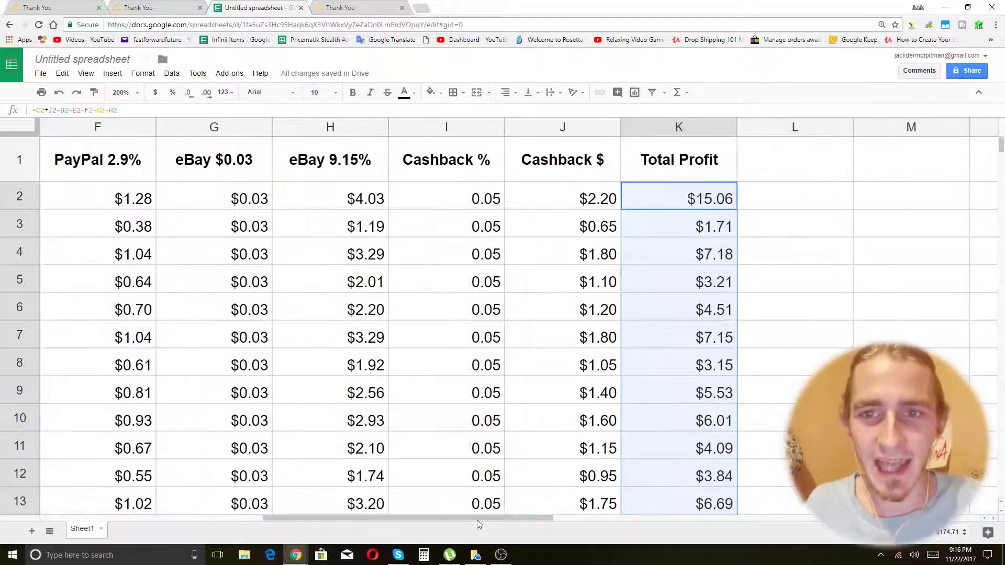
# Step: Reselect the Total Profit range K2:K18 to recheck its sum, and check the current date in the system calendar
pyautogui.click(785, 210)
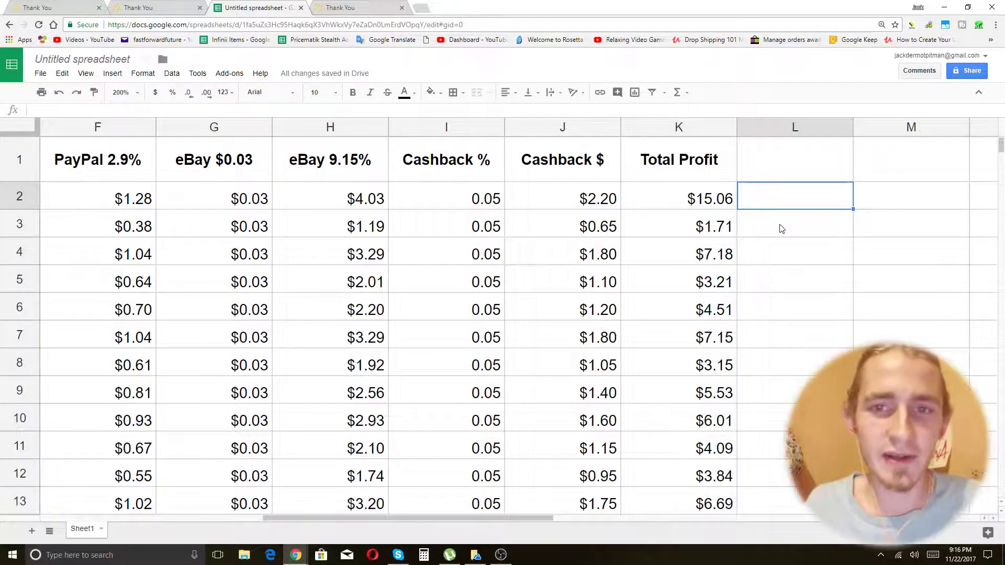
pyautogui.click(782, 229)
pyautogui.scroll(-1, 781, 229)
pyautogui.scroll(1, 733, 225)
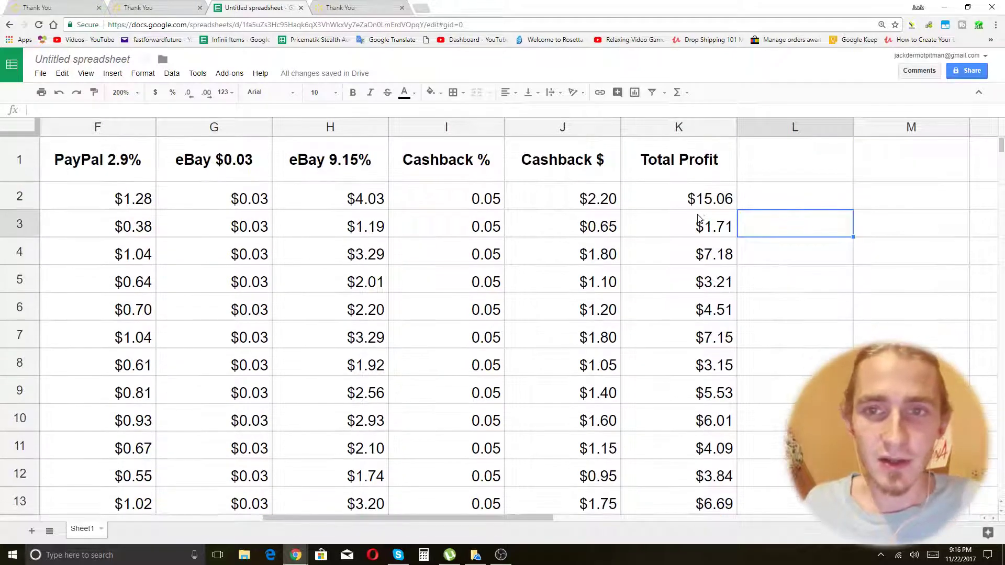
pyautogui.click(710, 209)
pyautogui.scroll(-3, 763, 344)
pyautogui.keyDown('shift'); pyautogui.click(711, 455); pyautogui.keyUp('shift')
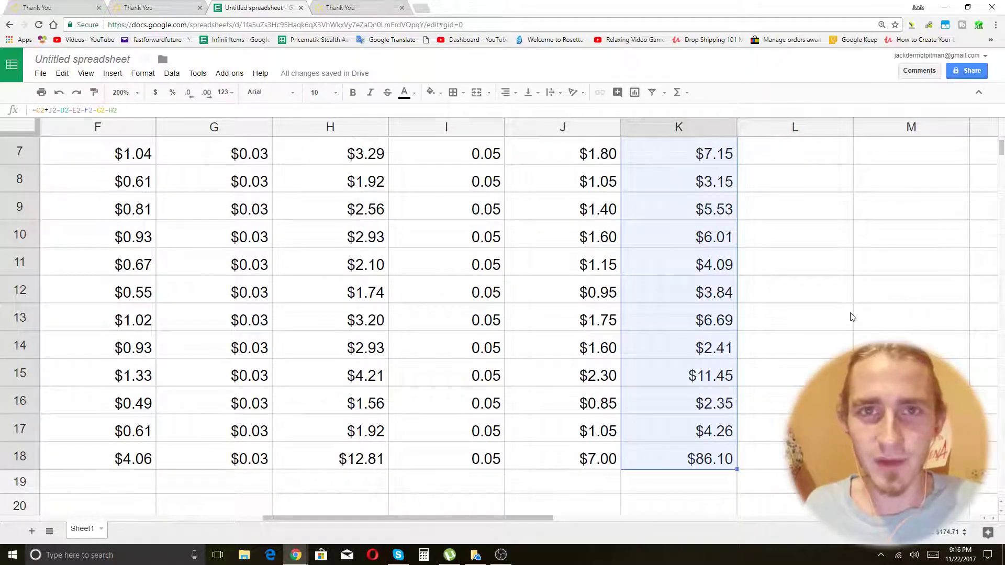
pyautogui.scroll(3, 852, 317)
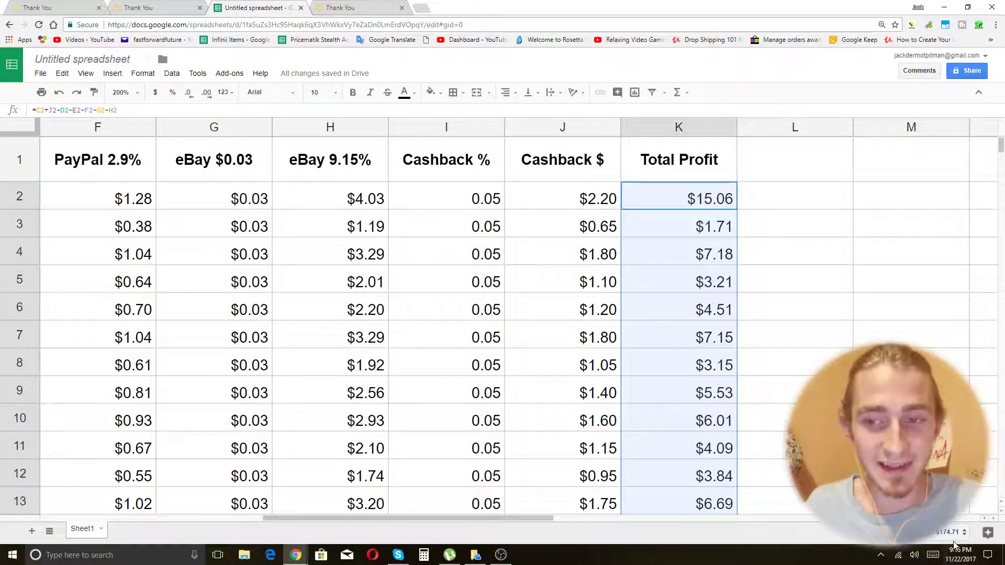
pyautogui.click(965, 557)
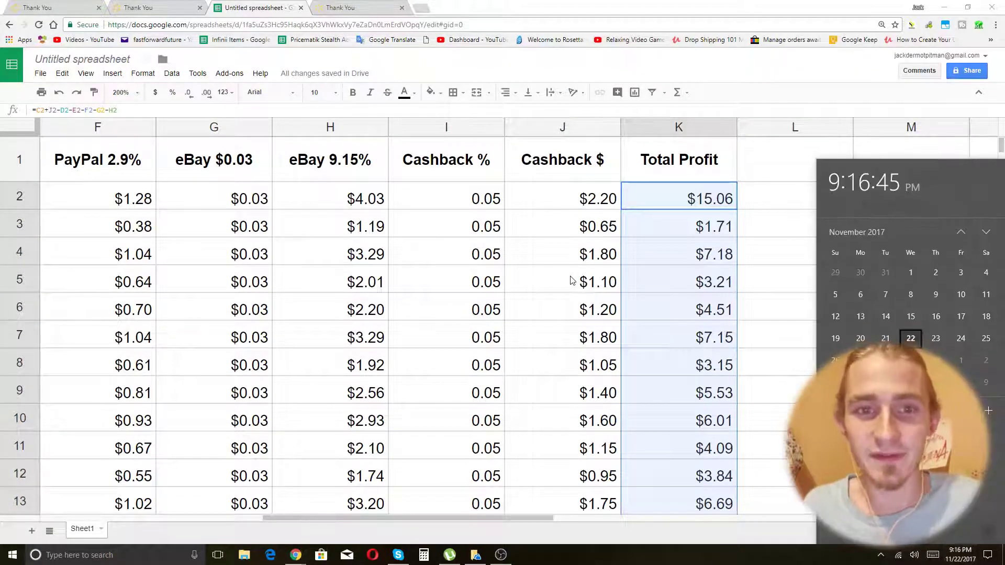
pyautogui.click(548, 276)
pyautogui.moveTo(529, 519); pyautogui.dragTo(462, 527)
pyautogui.scroll(-3, 513, 314)
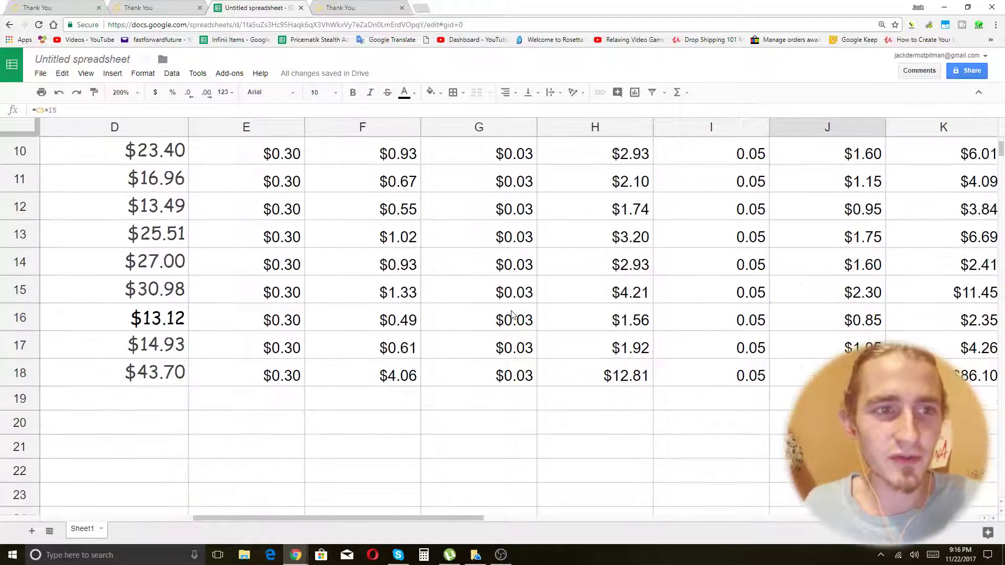
pyautogui.scroll(5, 267, 364)
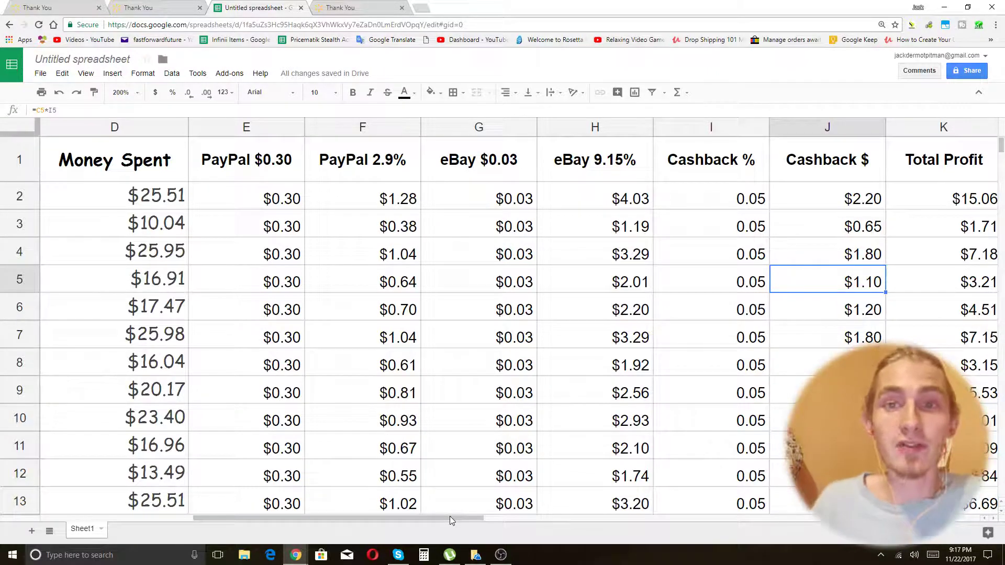
pyautogui.moveTo(400, 516); pyautogui.dragTo(379, 519)
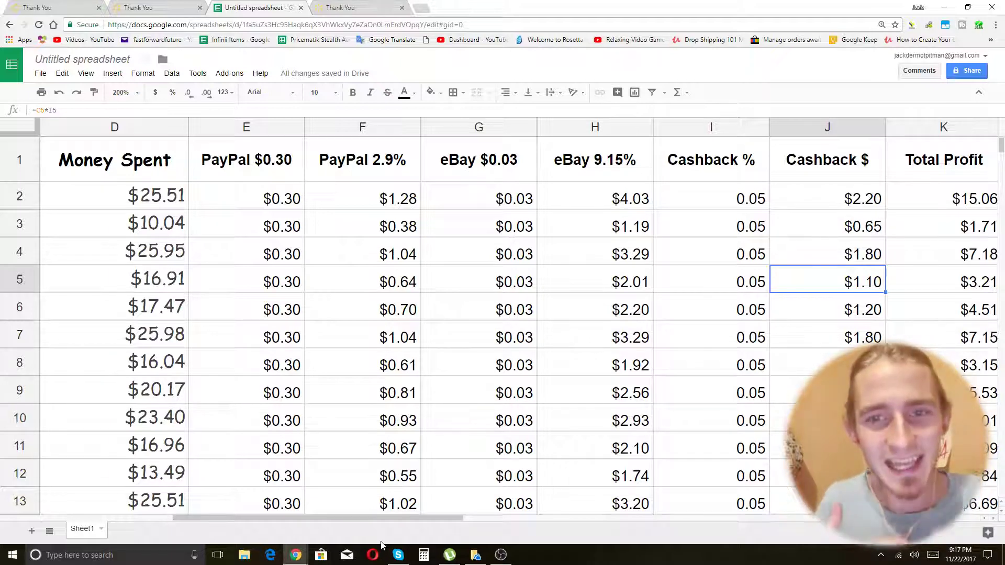
pyautogui.click(392, 512)
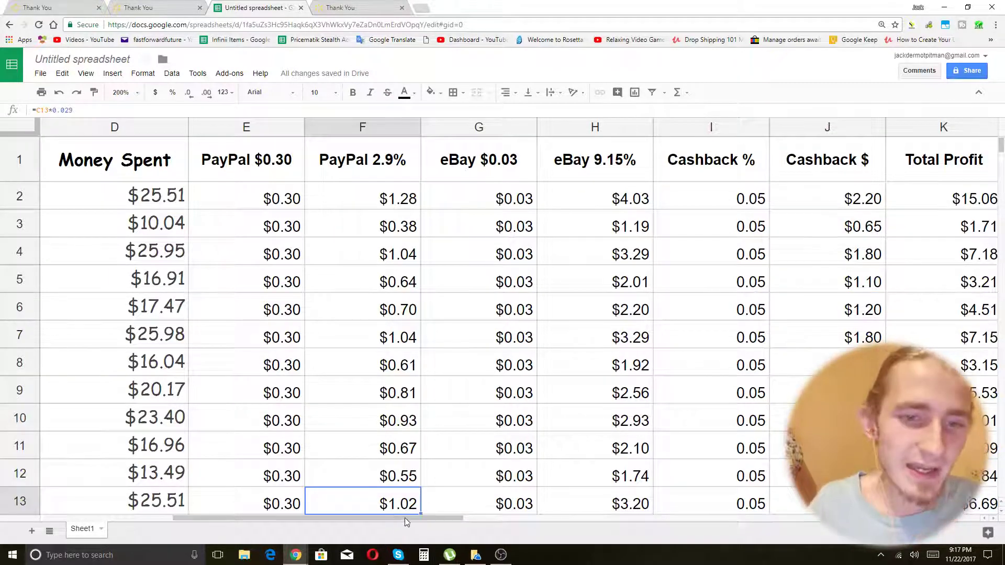
pyautogui.moveTo(407, 520); pyautogui.dragTo(488, 526)
pyautogui.click(753, 215)
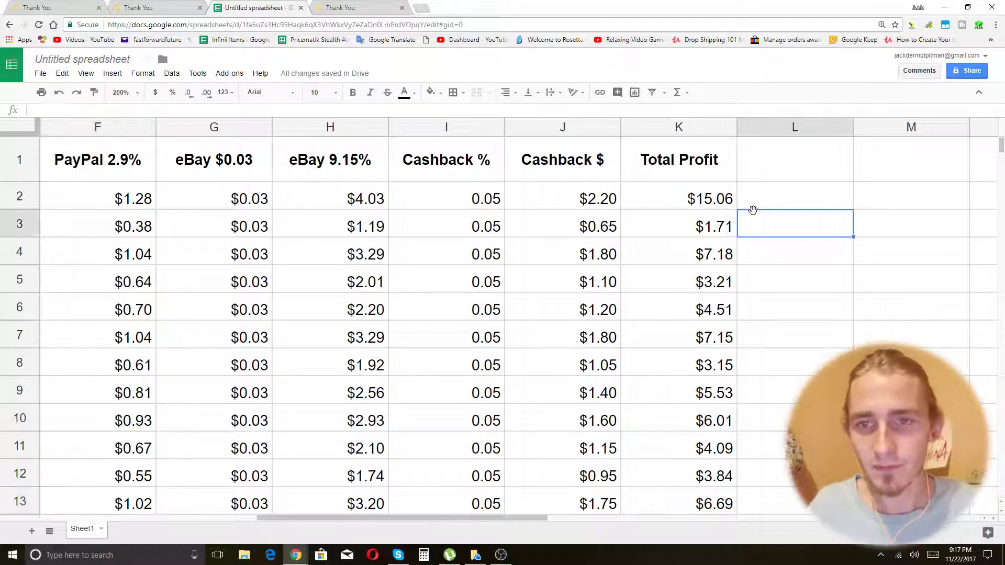
pyautogui.click(814, 155)
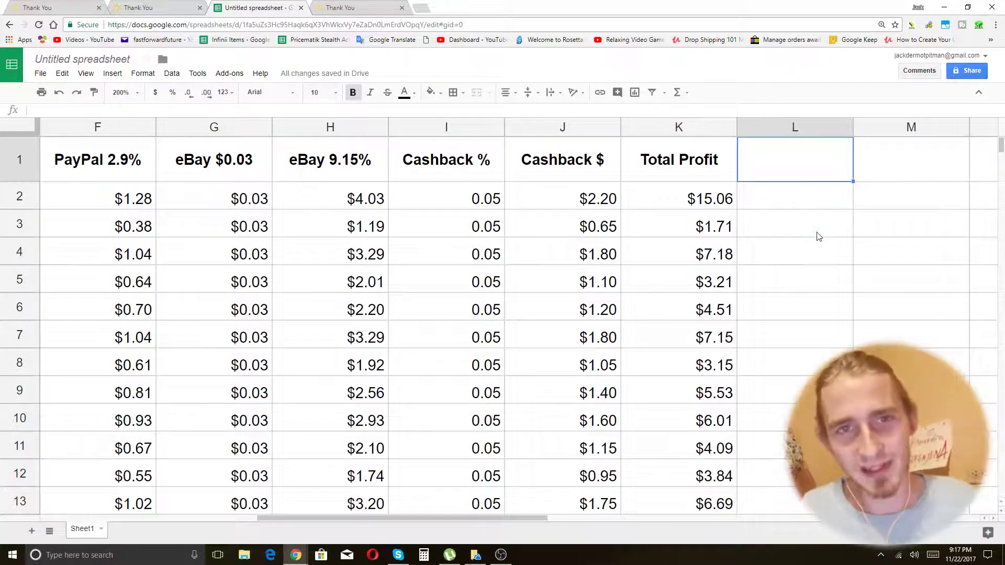
# Step: Read the sum of the profits in K2:K18 and enter "$174 PTD" in cell L1, beside Total Profit
pyautogui.click(685, 198)
pyautogui.scroll(-4, 744, 241)
pyautogui.keyDown('shift'); pyautogui.click(709, 422); pyautogui.keyUp('shift')
pyautogui.scroll(4, 758, 413)
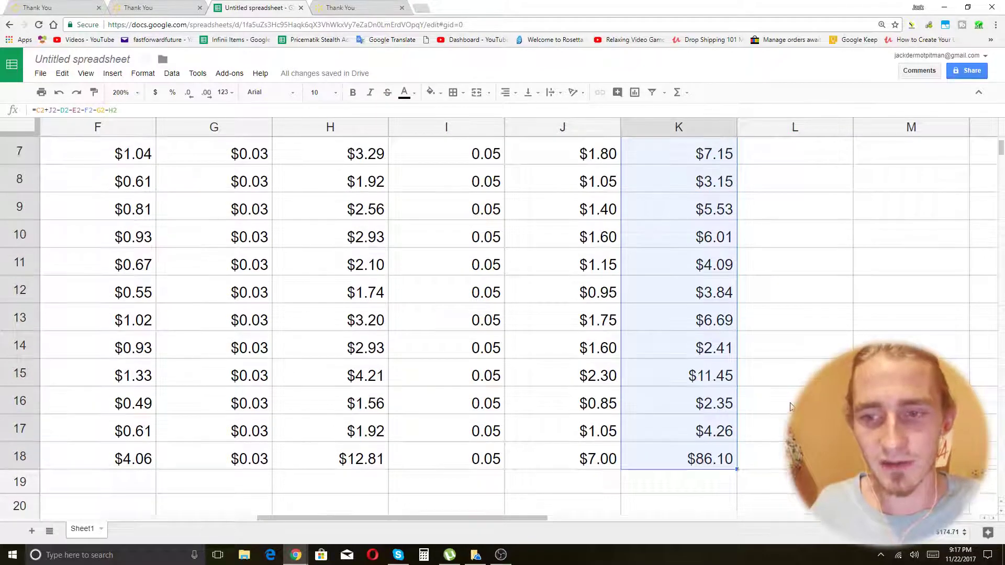
pyautogui.click(815, 168)
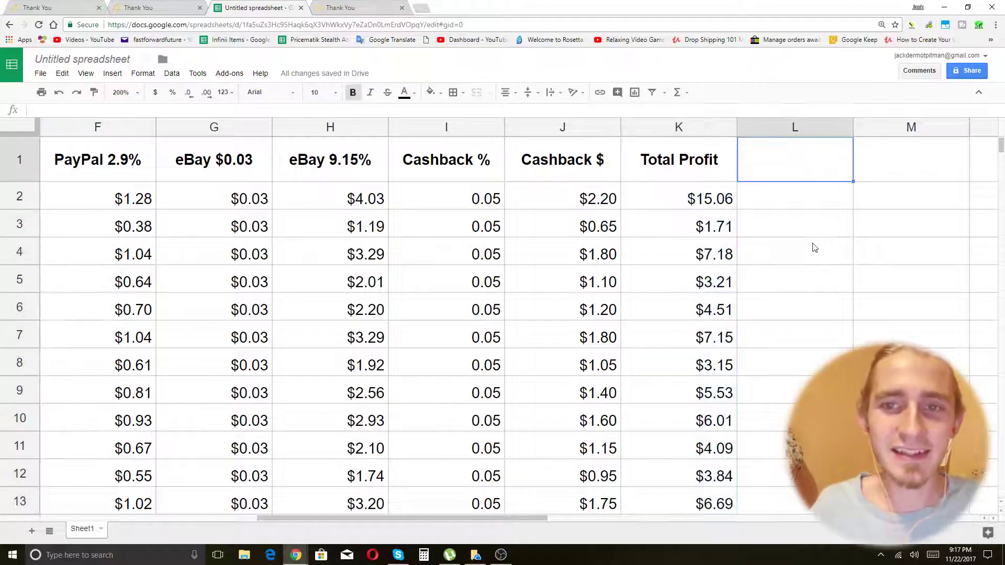
pyautogui.write('$17')
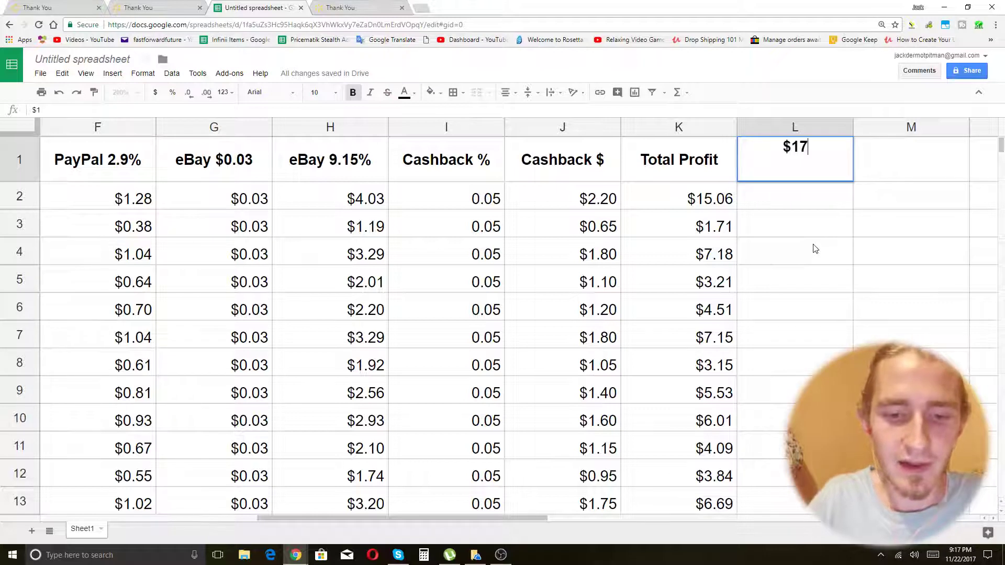
pyautogui.write('4 ')
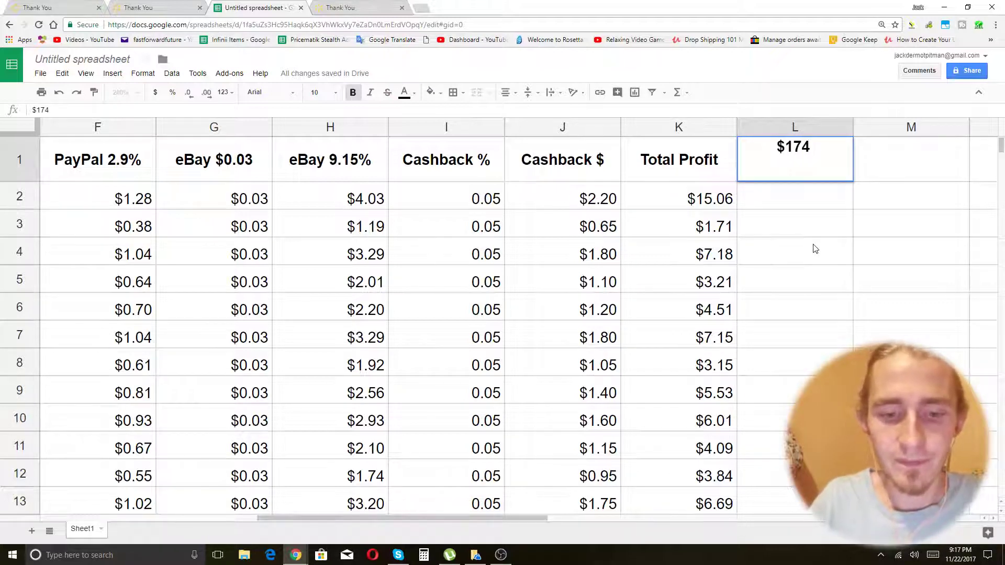
pyautogui.write('PTD')
pyautogui.click(815, 250)
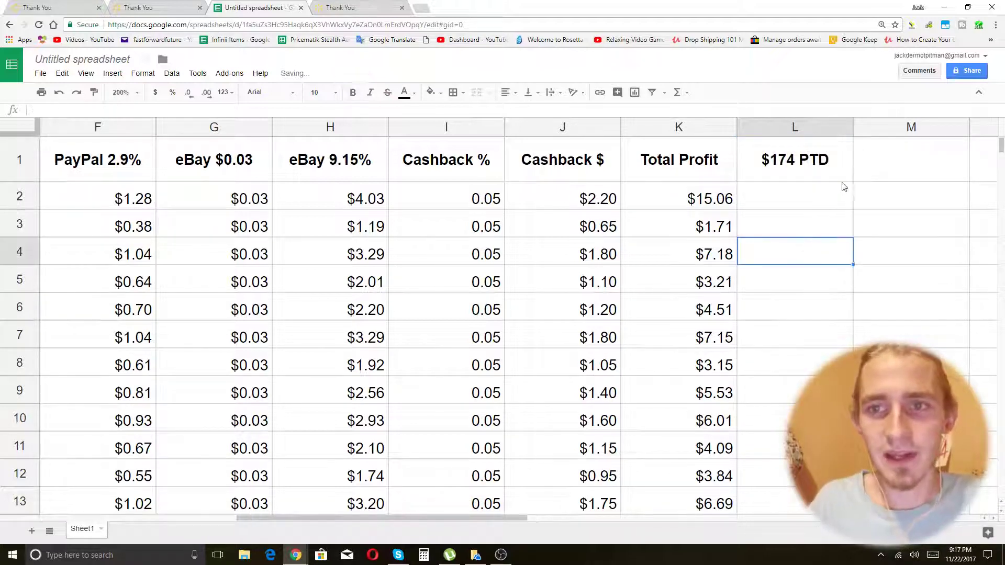
# Step: Add the column header "Operating Costs" in cell M1 and widen column M slightly to fit it
pyautogui.click(828, 163)
pyautogui.click(888, 166)
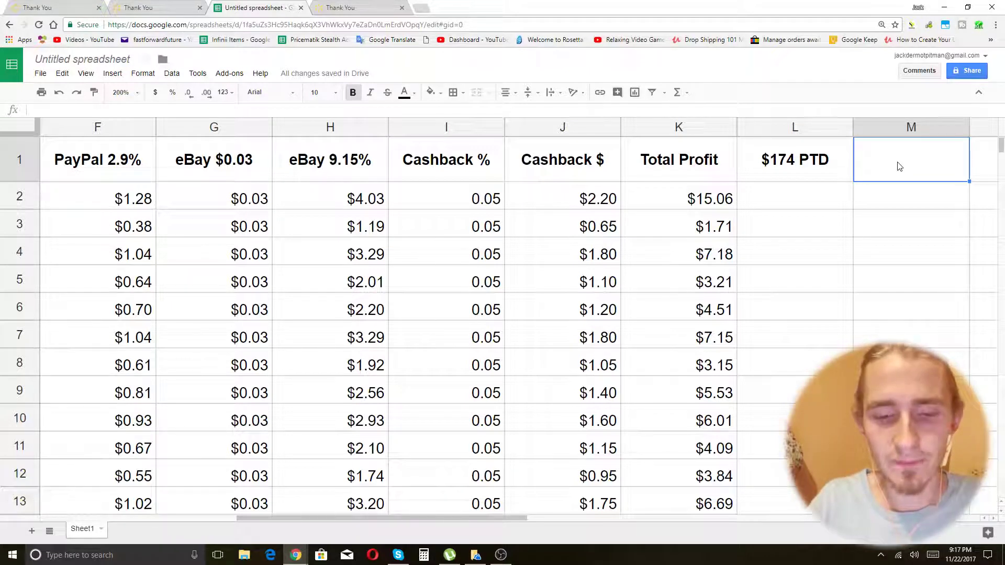
pyautogui.write('Operating Co')
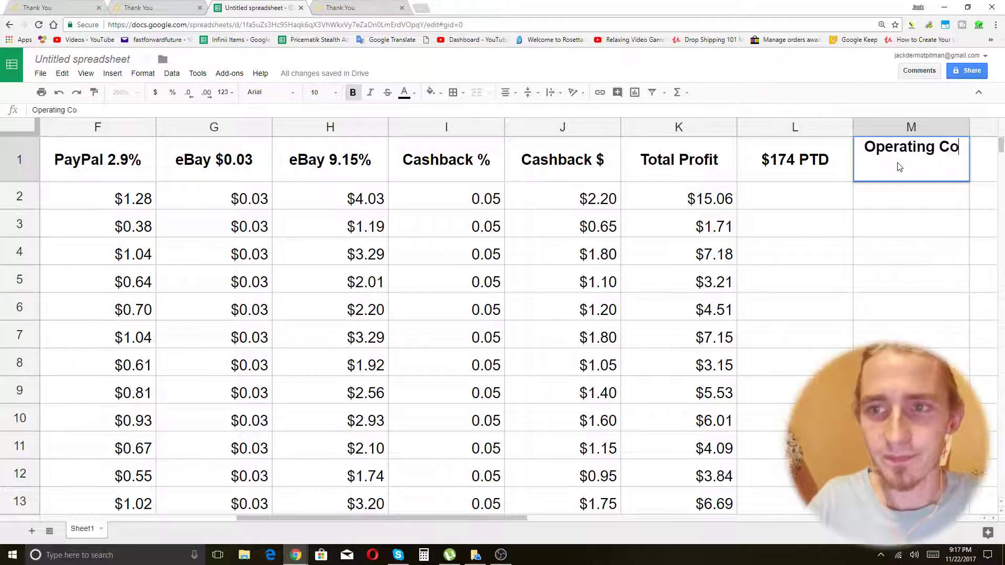
pyautogui.write('sts')
pyautogui.press('Return')
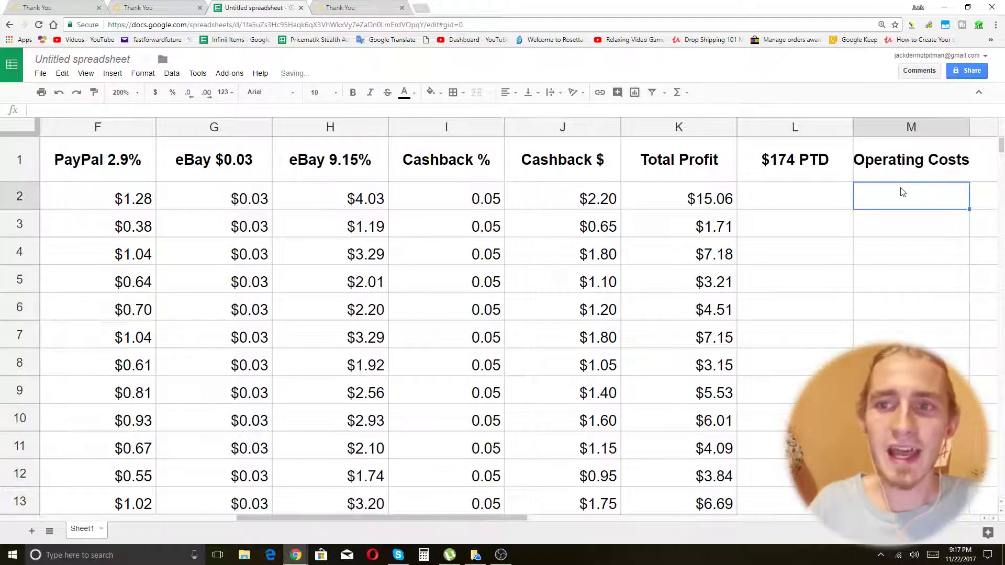
pyautogui.moveTo(971, 125); pyautogui.dragTo(983, 124)
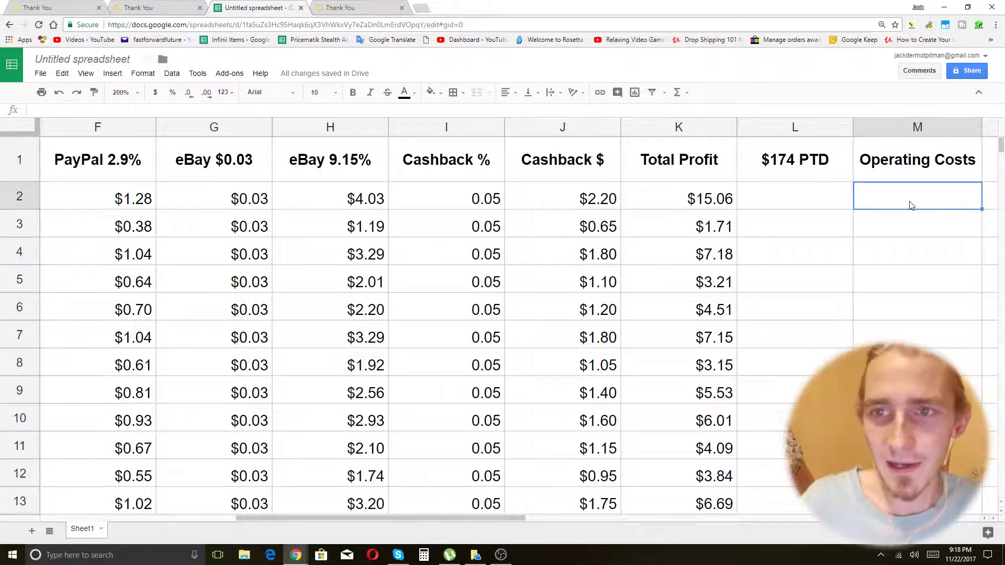
# Step: Enter $300 as the first operating cost in cell M2
pyautogui.click(897, 175)
pyautogui.click(895, 195)
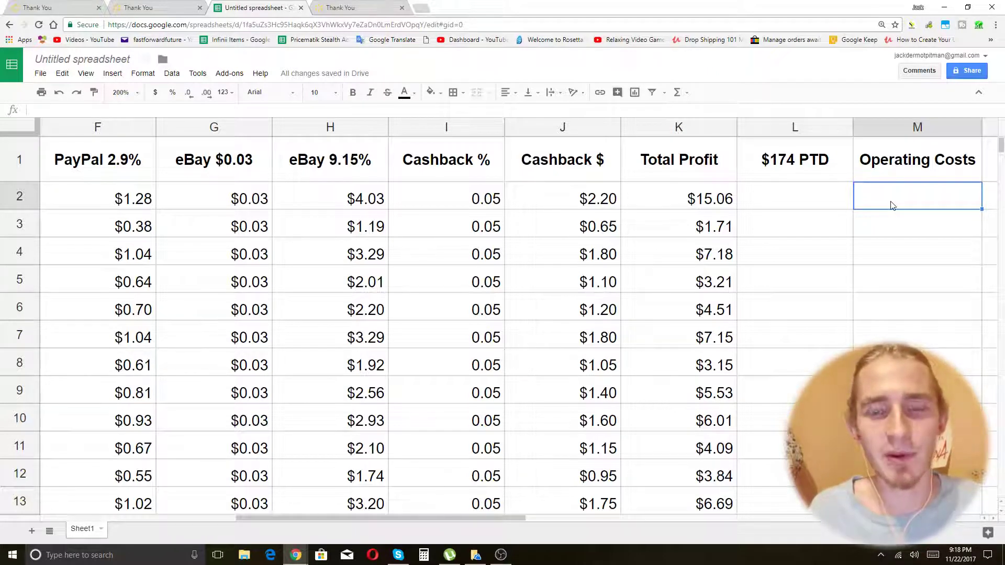
pyautogui.write('$30')
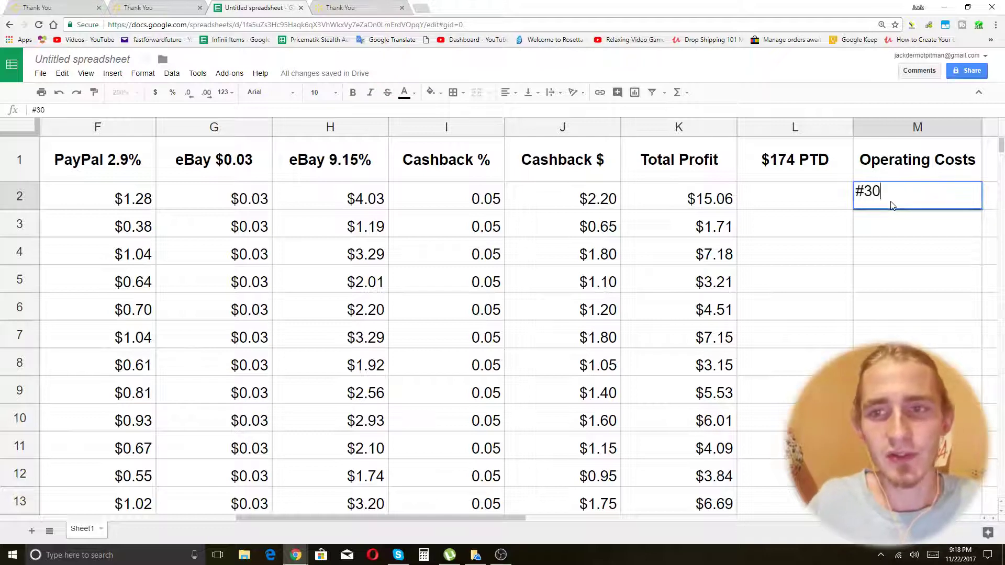
pyautogui.press('BackSpace')
pyautogui.press('BackSpace')
pyautogui.press('BackSpace')
pyautogui.write('$300')
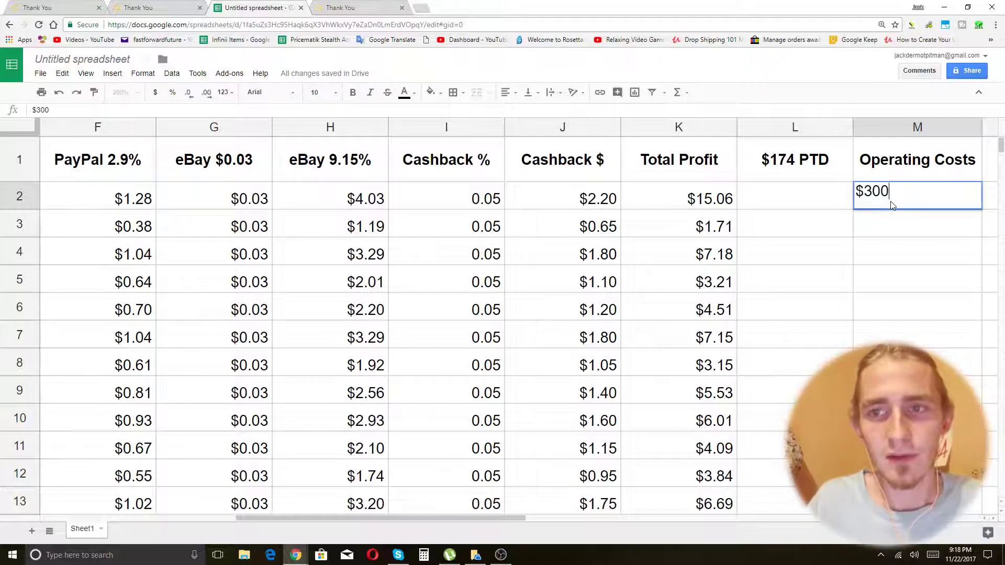
pyautogui.press('Return')
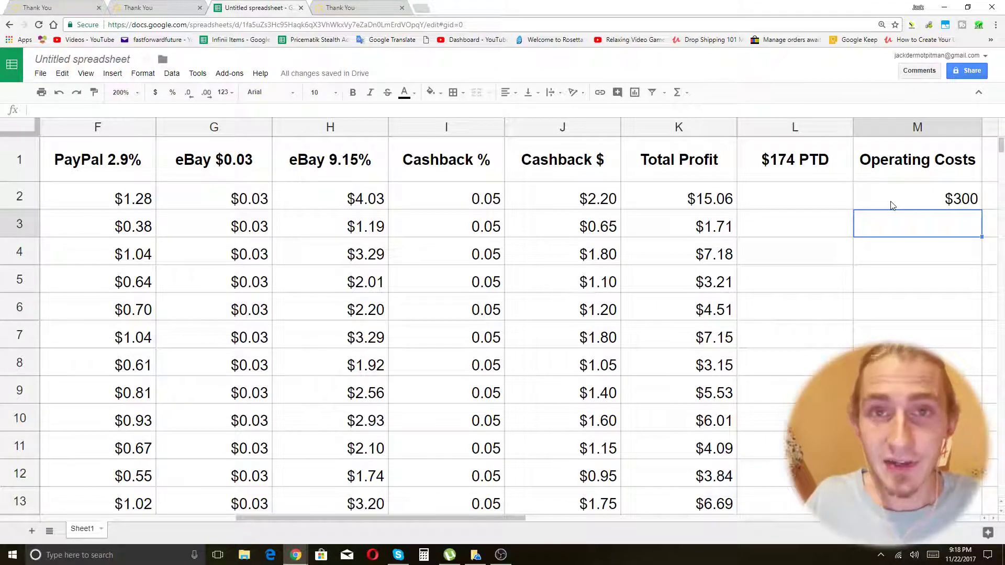
# Step: Enter operating costs of $79 in cell M3 and $30 in cell M4
pyautogui.write('$79')
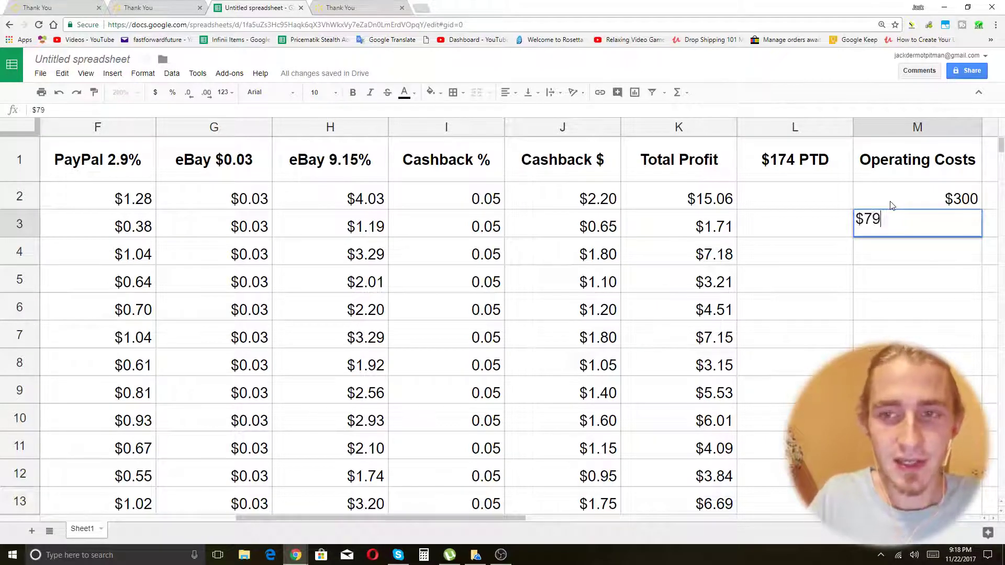
pyautogui.press('Return')
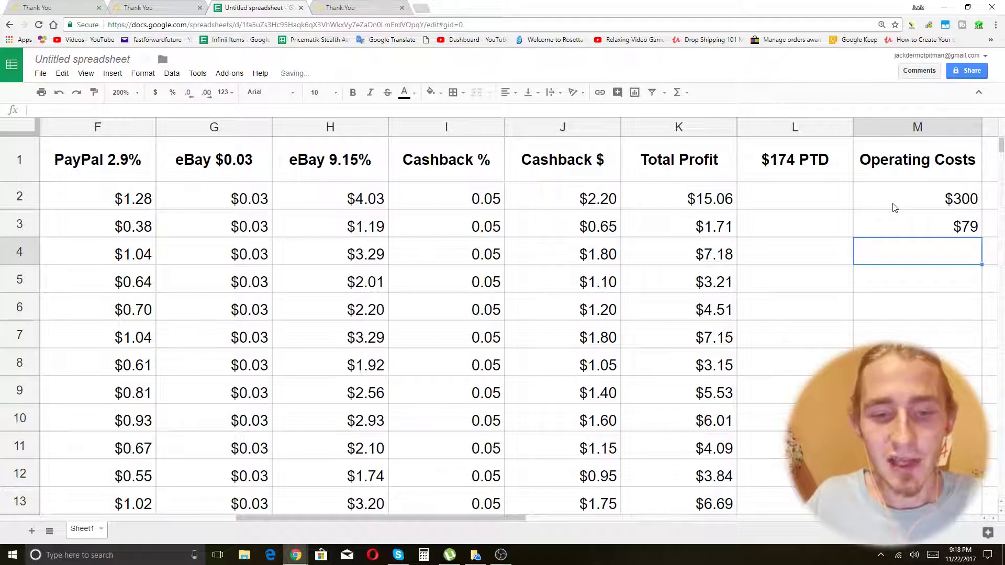
pyautogui.write('$')
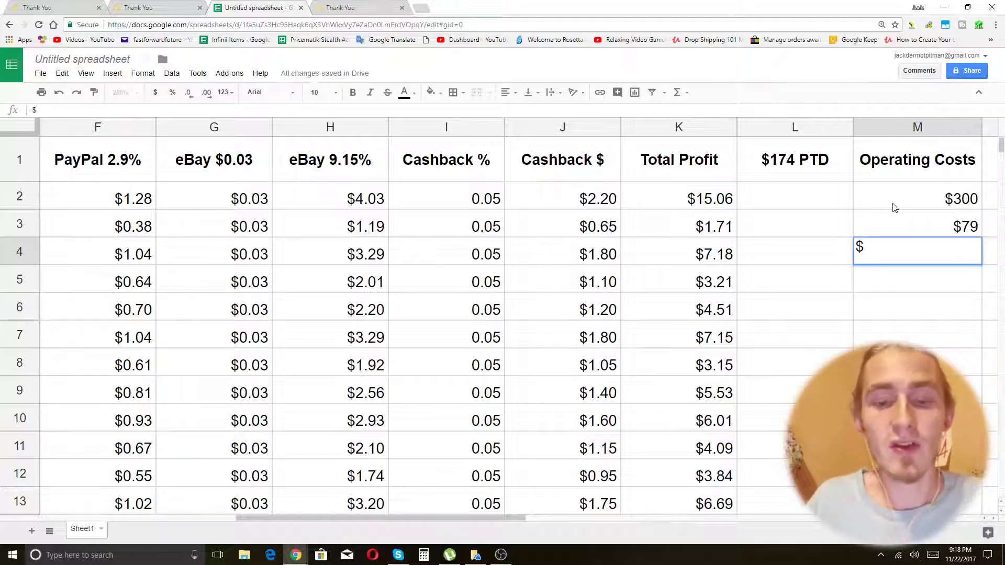
pyautogui.write('30')
pyautogui.press('Return')
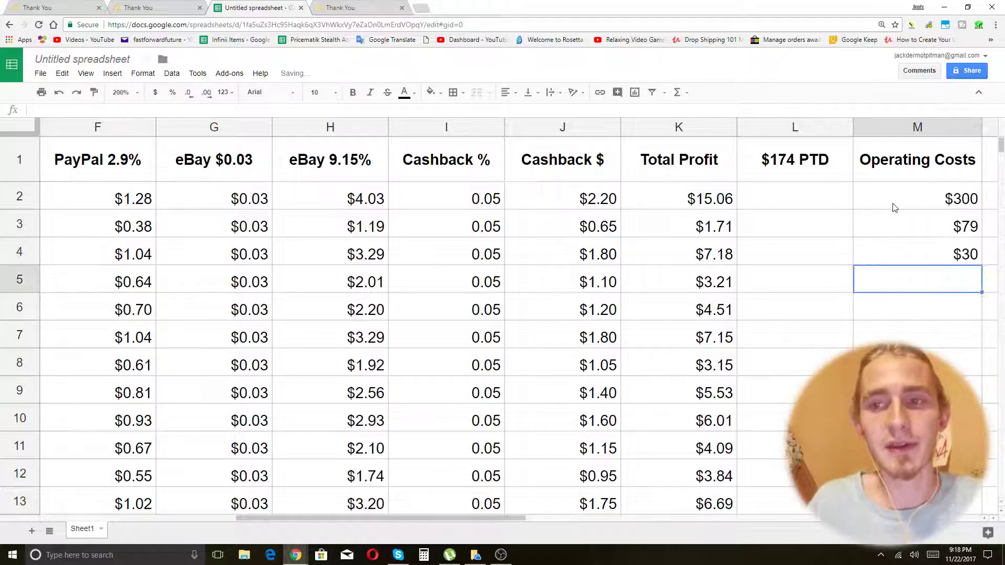
# Step: Select the operating costs M2:M4 to read their sum and compare it with the profit to date in L1
pyautogui.click(941, 191)
pyautogui.keyDown('shift'); pyautogui.click(938, 254); pyautogui.keyUp('shift')
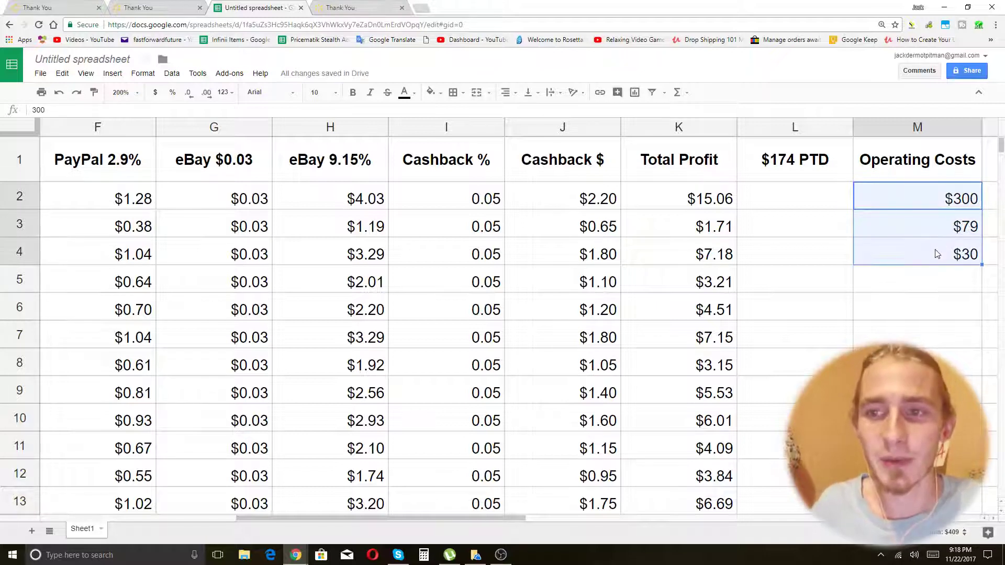
pyautogui.click(939, 297)
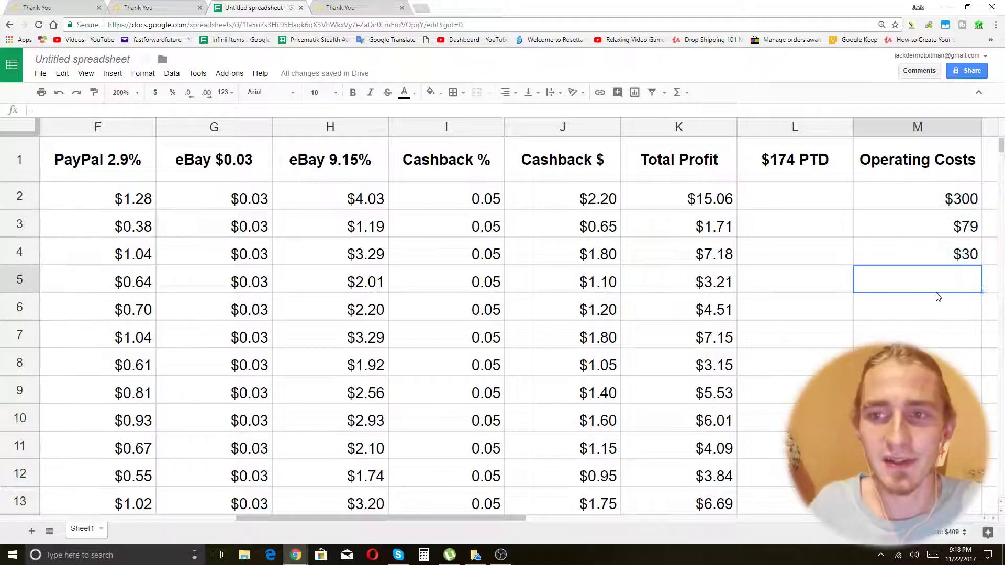
pyautogui.click(917, 205)
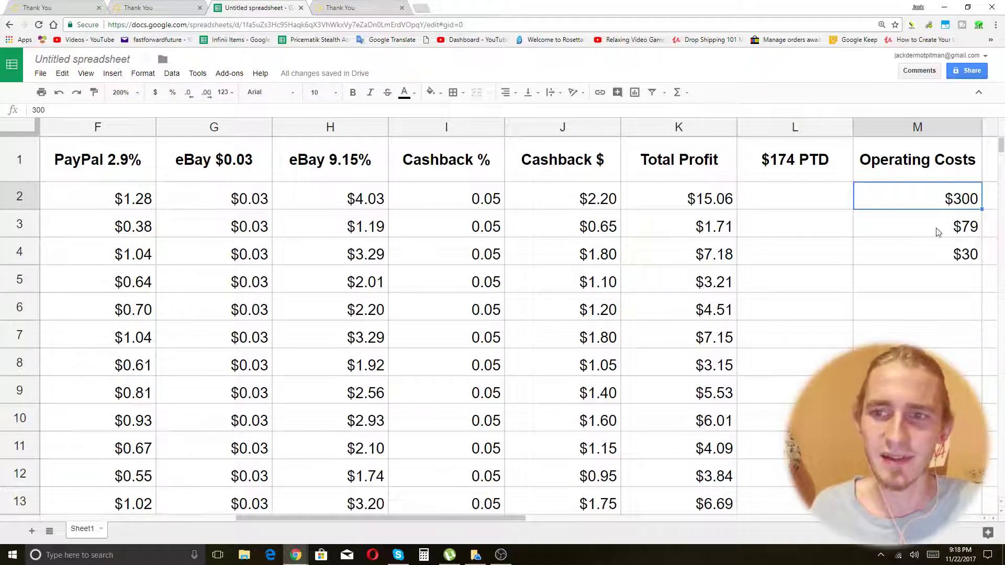
pyautogui.click(937, 286)
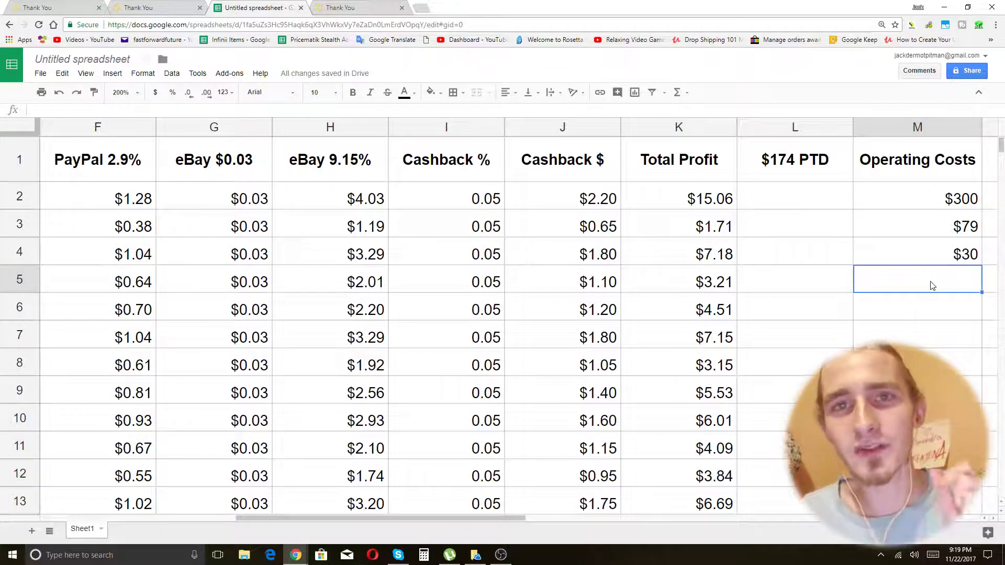
pyautogui.click(796, 228)
pyautogui.click(786, 176)
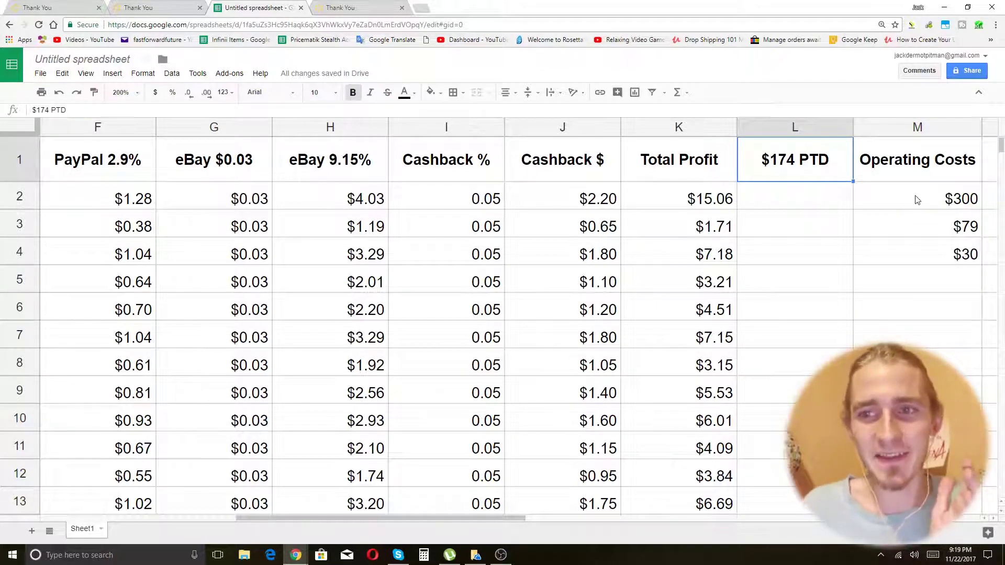
pyautogui.moveTo(918, 198); pyautogui.dragTo(917, 253)
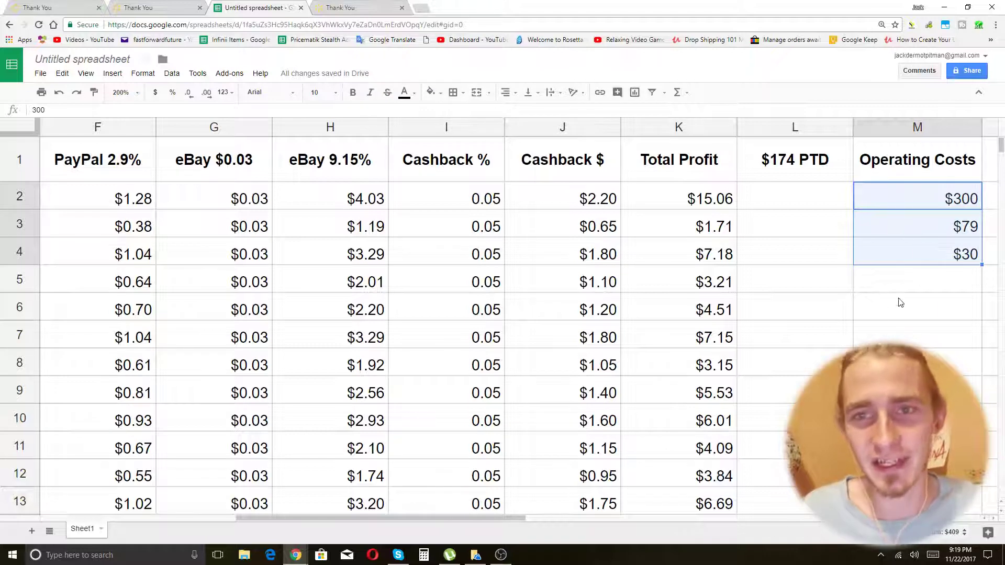
pyautogui.click(891, 314)
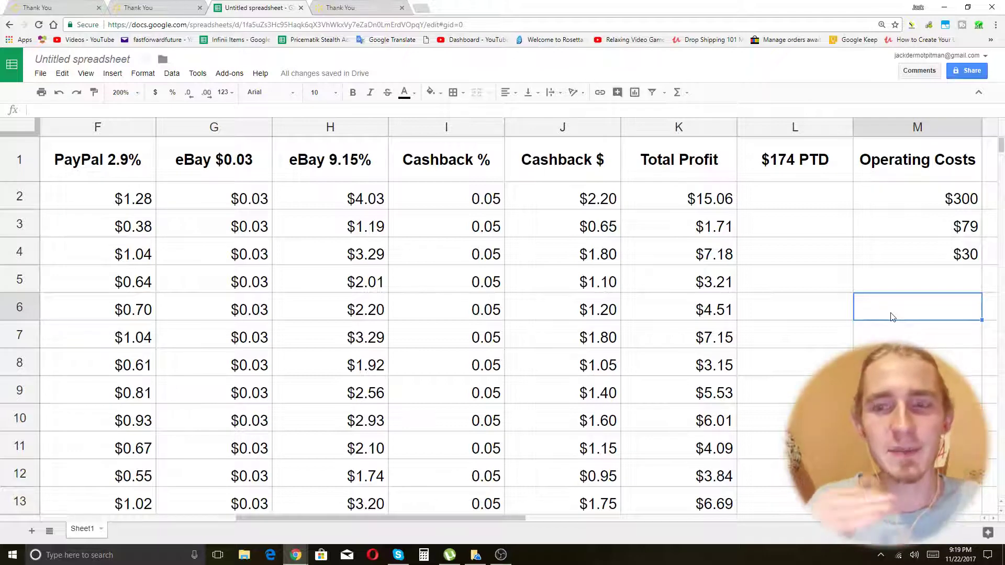
# Step: Check the current date in the system calendar and return to the profit-to-date cell L1
pyautogui.click(959, 559)
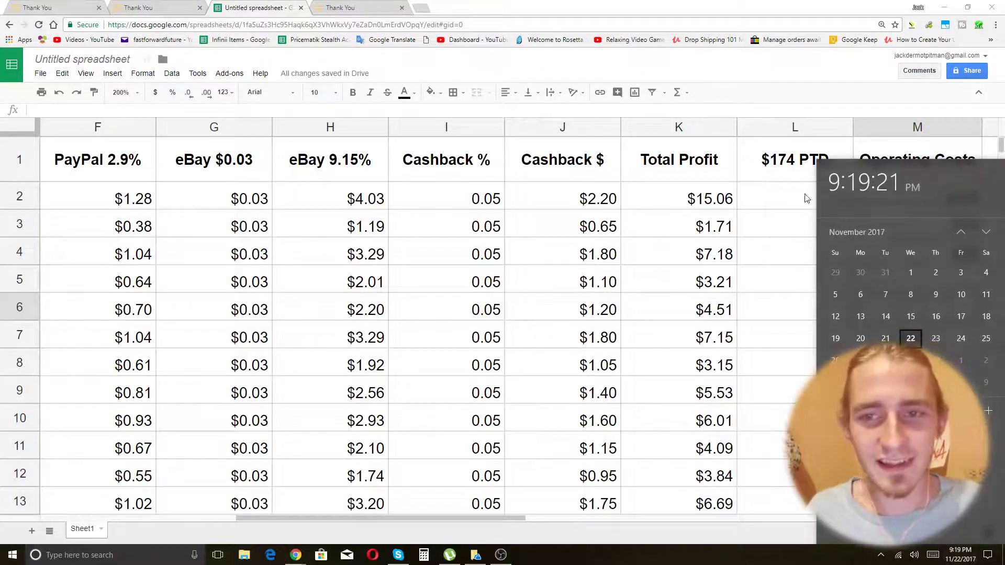
pyautogui.click(767, 195)
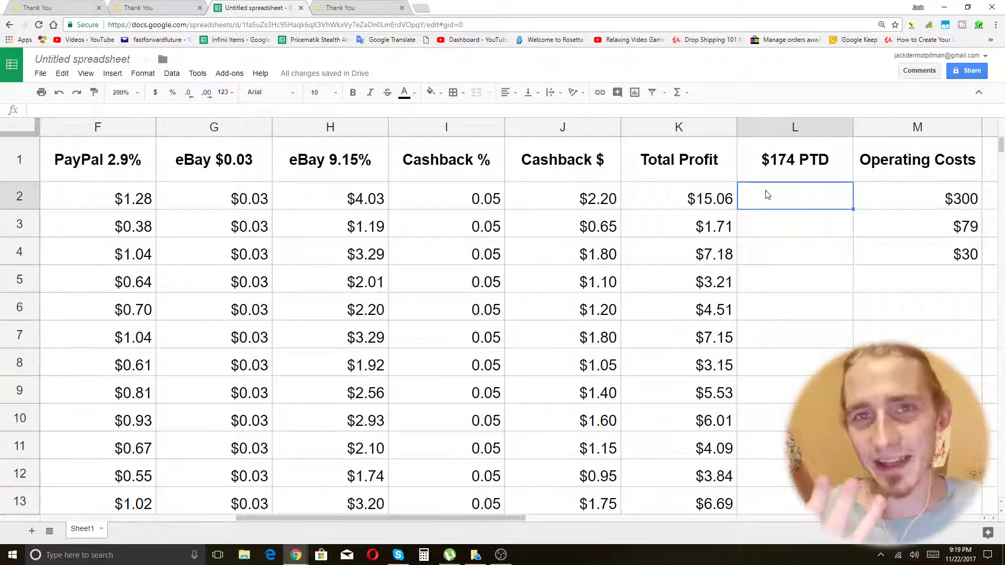
pyautogui.click(797, 167)
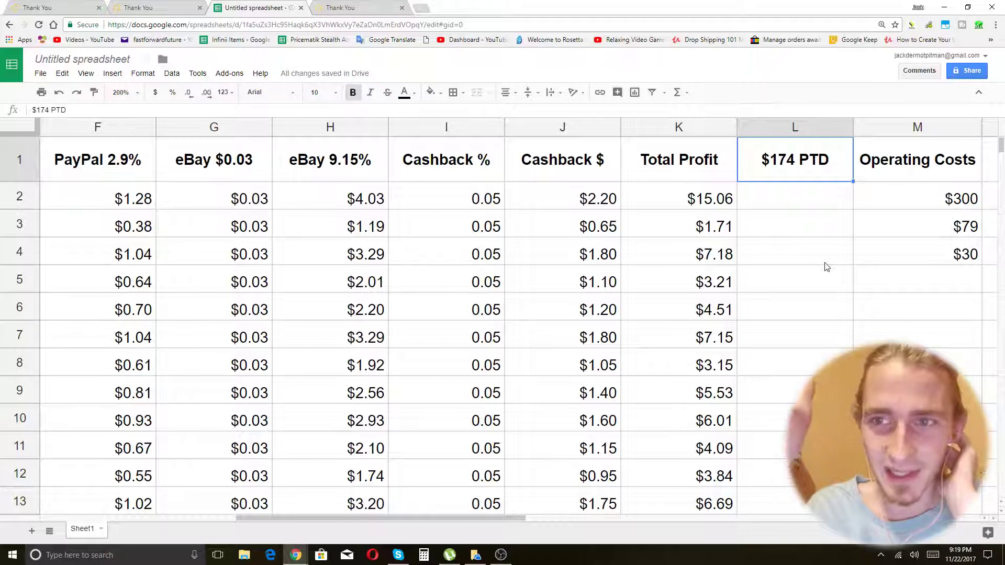
# Step: Add a further operating cost of $50 in cell M5
pyautogui.click(972, 180)
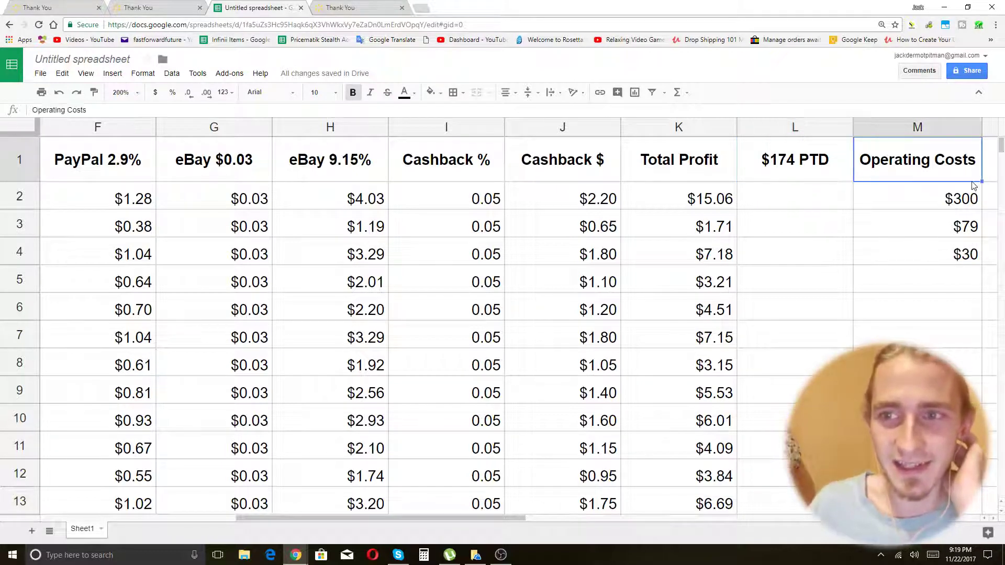
pyautogui.click(972, 195)
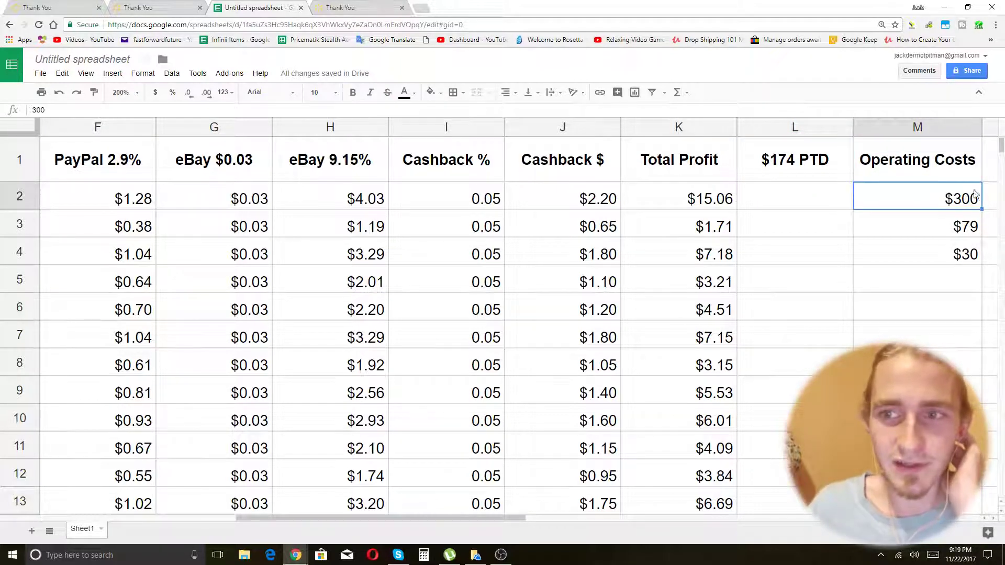
pyautogui.click(938, 283)
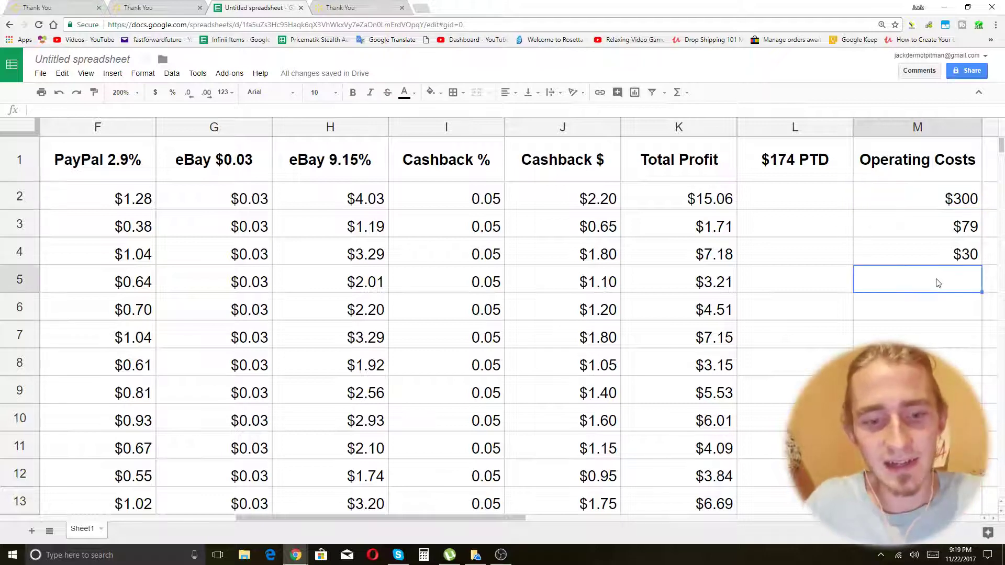
pyautogui.write('$50')
pyautogui.press('Return')
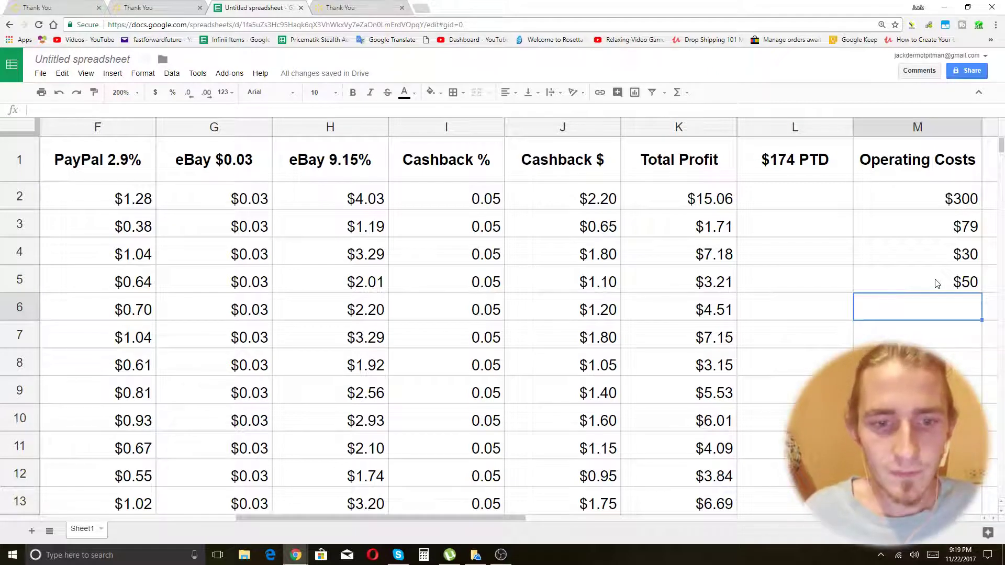
# Step: Select the profit-to-date cell L1 for reference and switch to the Calculator app
pyautogui.click(919, 219)
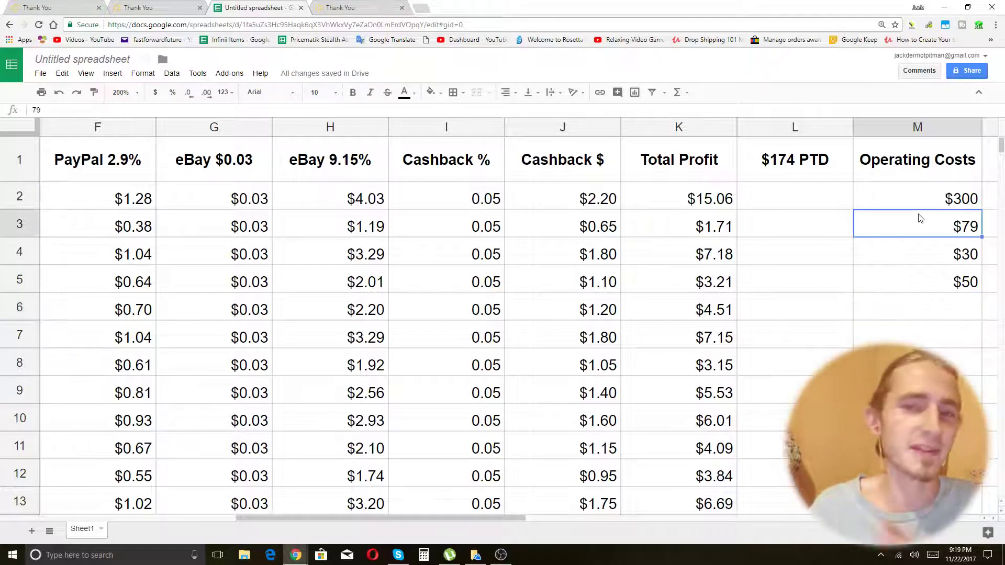
pyautogui.click(811, 173)
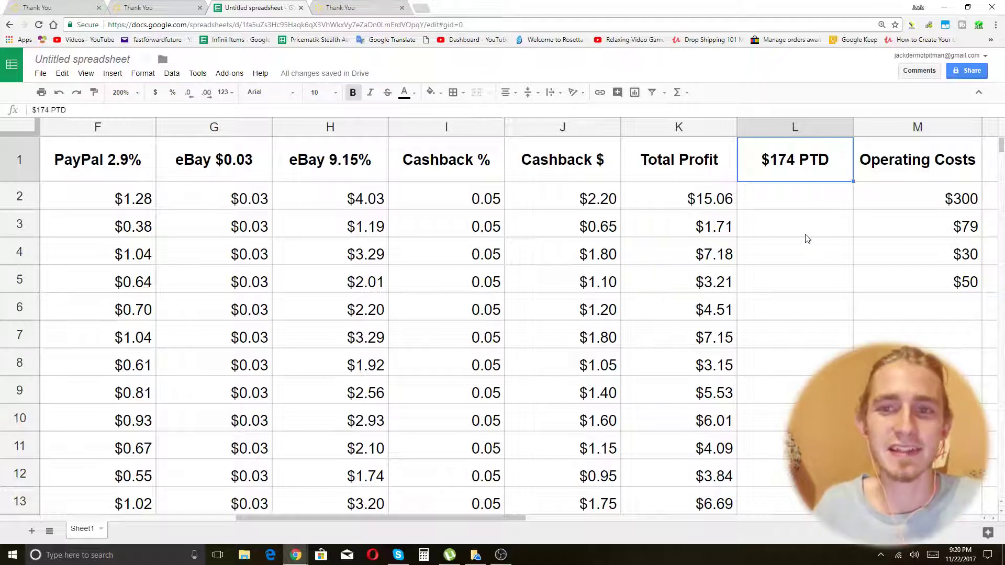
pyautogui.click(419, 562)
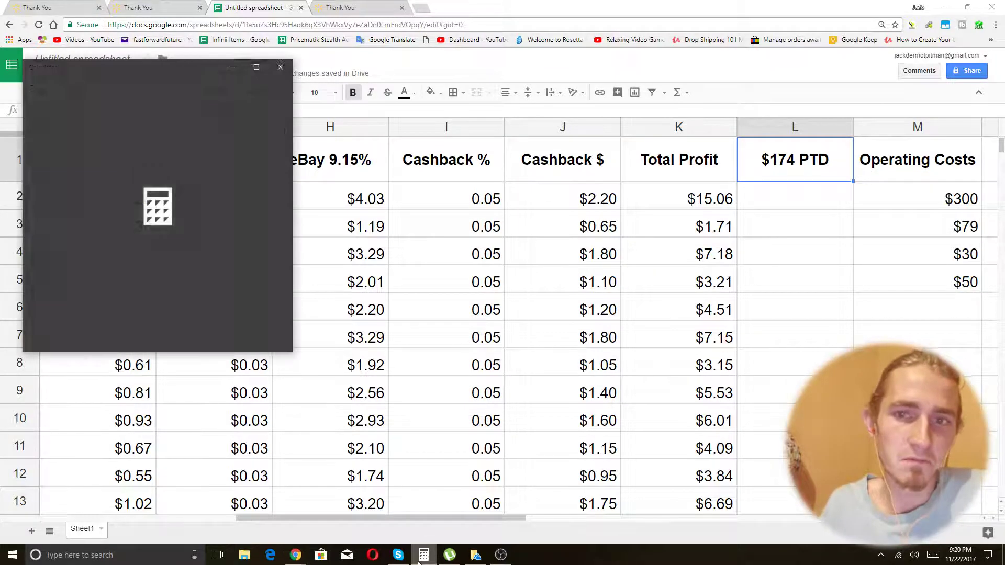
pyautogui.click(60, 306)
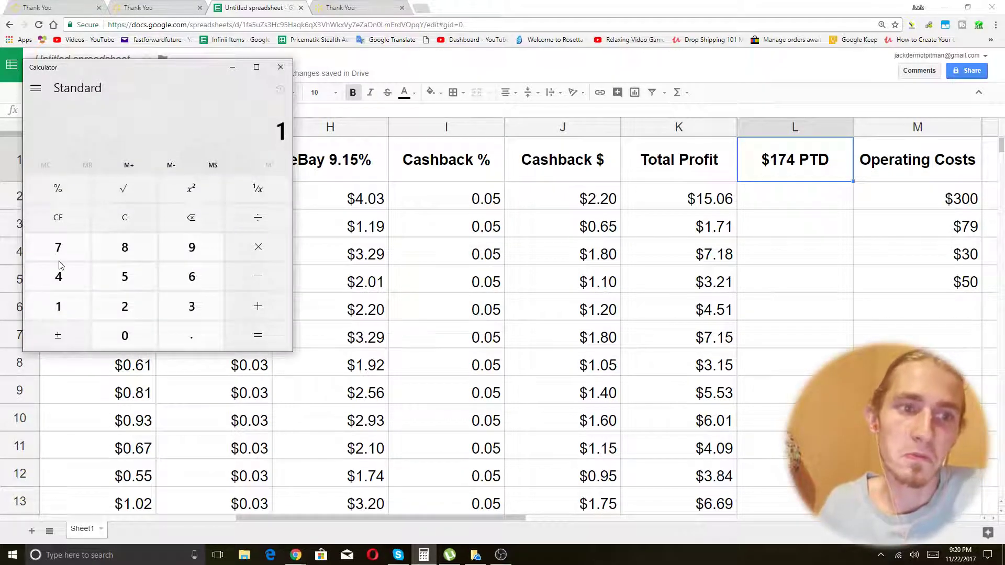
pyautogui.click(56, 267)
pyautogui.click(137, 217)
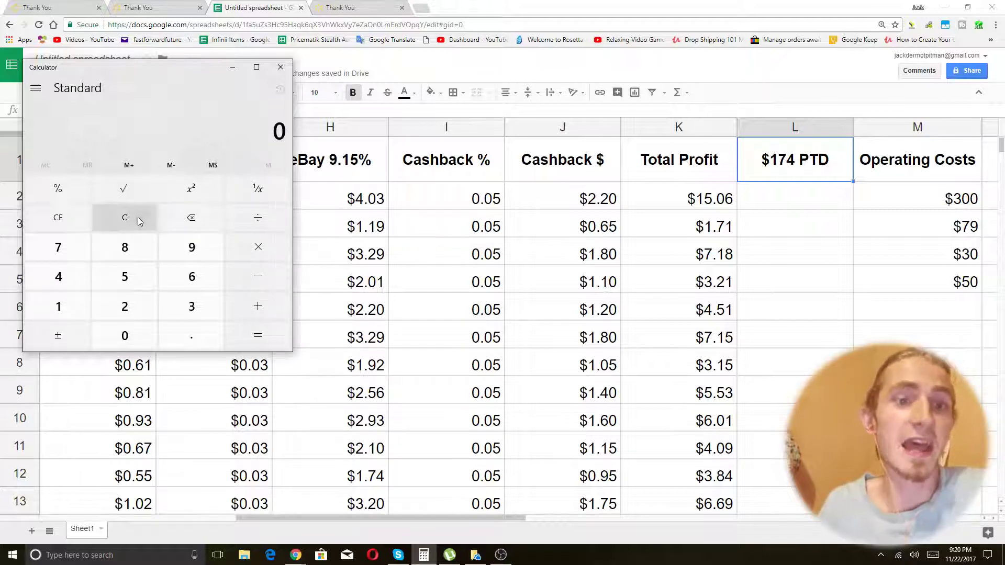
pyautogui.click(55, 312)
pyautogui.click(52, 234)
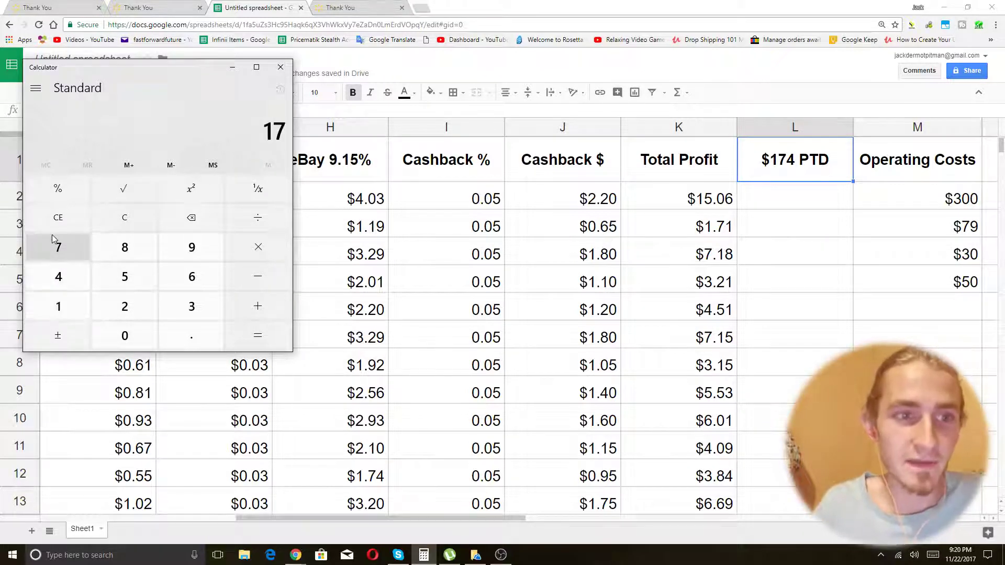
pyautogui.click(112, 219)
# Step: Calculate the profit to date of 174 multiplied by 10
pyautogui.click(56, 311)
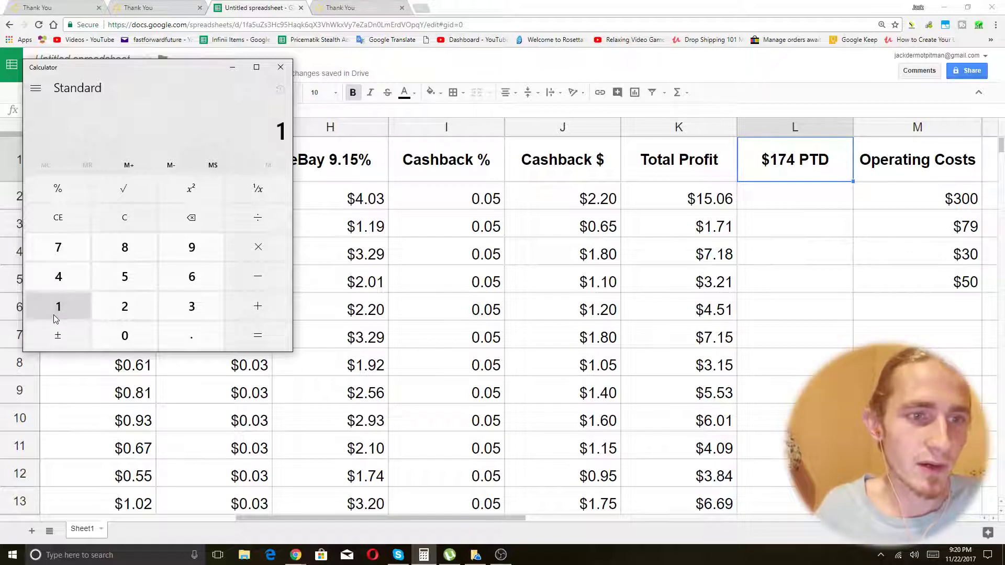
pyautogui.click(55, 250)
pyautogui.click(55, 275)
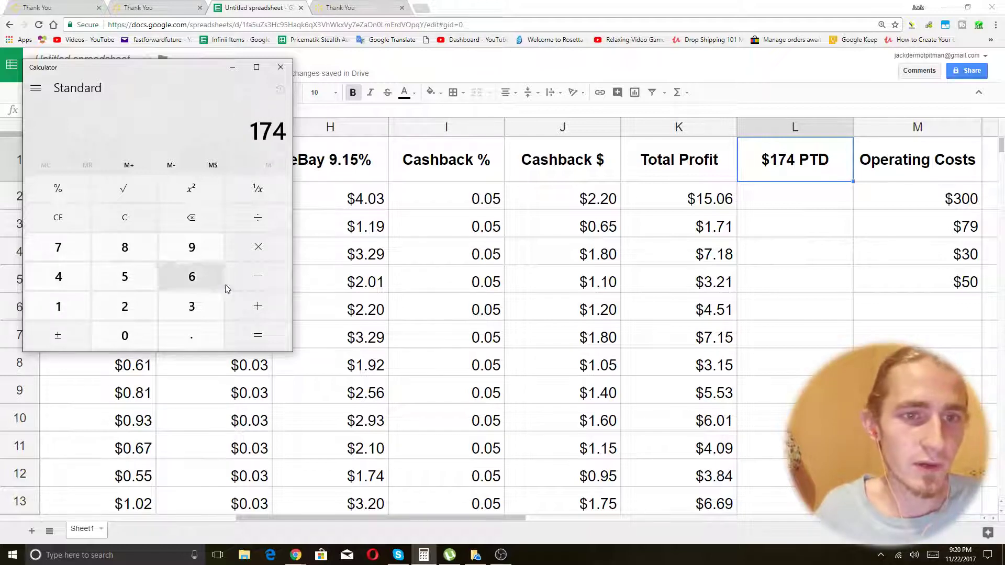
pyautogui.click(255, 250)
pyautogui.click(50, 317)
pyautogui.click(125, 336)
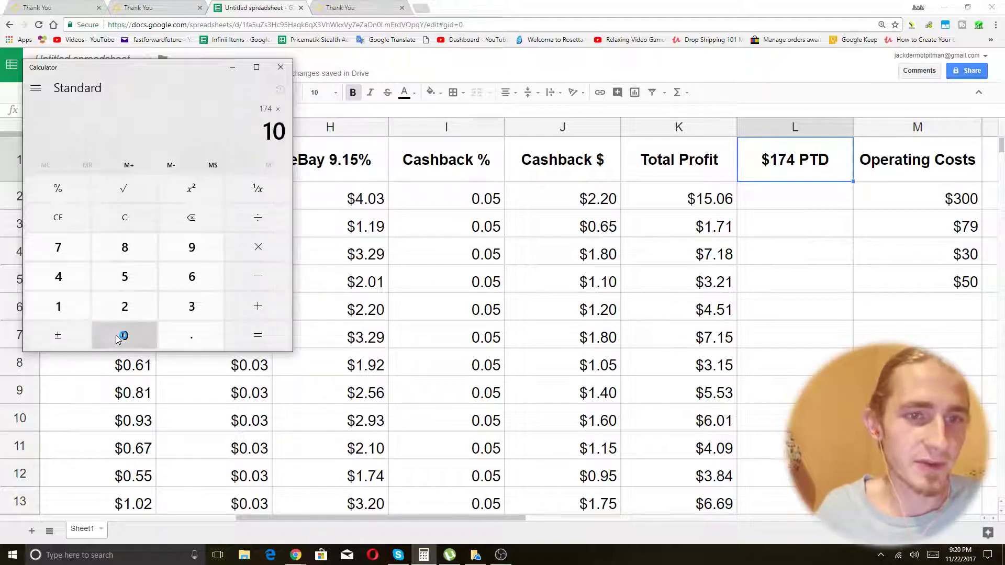
pyautogui.click(255, 338)
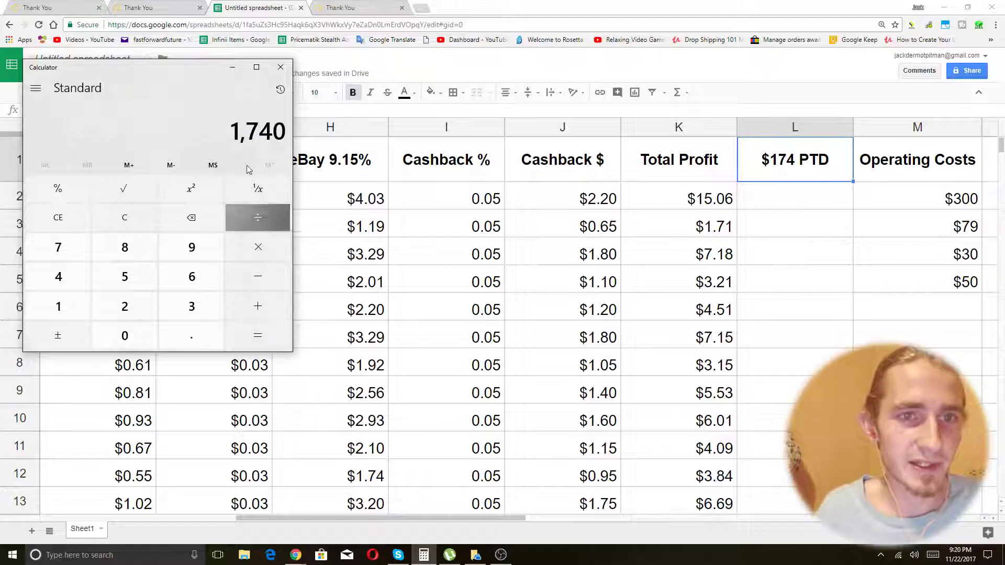
# Step: Subtract 500 from the multiplied profit, read the result and close the calculator
pyautogui.click(245, 285)
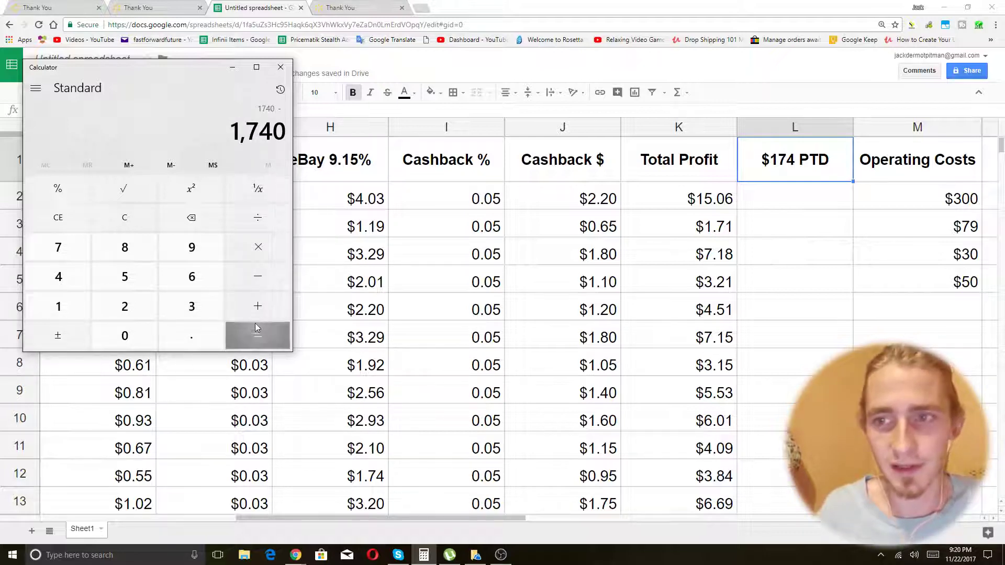
pyautogui.click(109, 285)
pyautogui.doubleClick(107, 340)
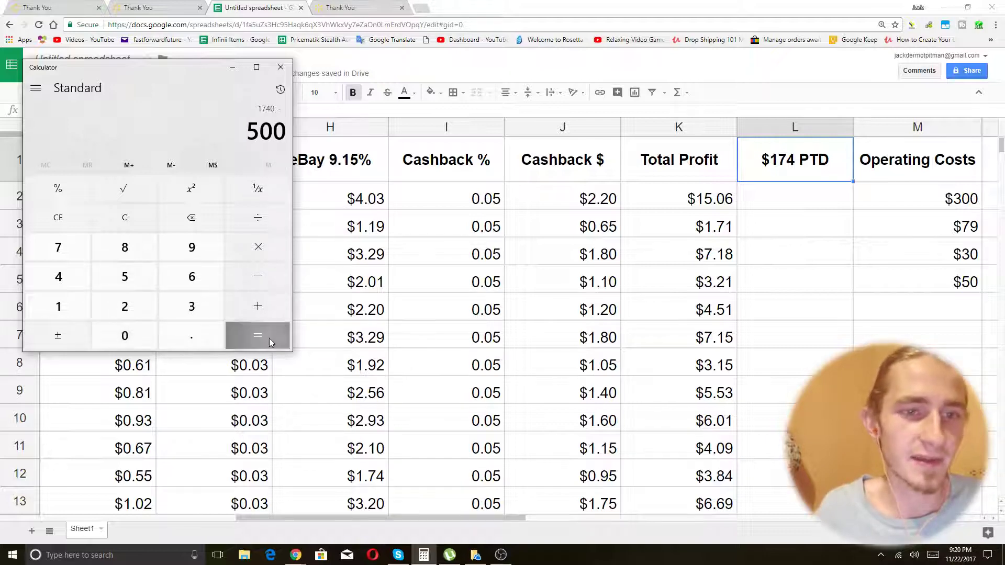
pyautogui.click(258, 336)
pyautogui.click(280, 67)
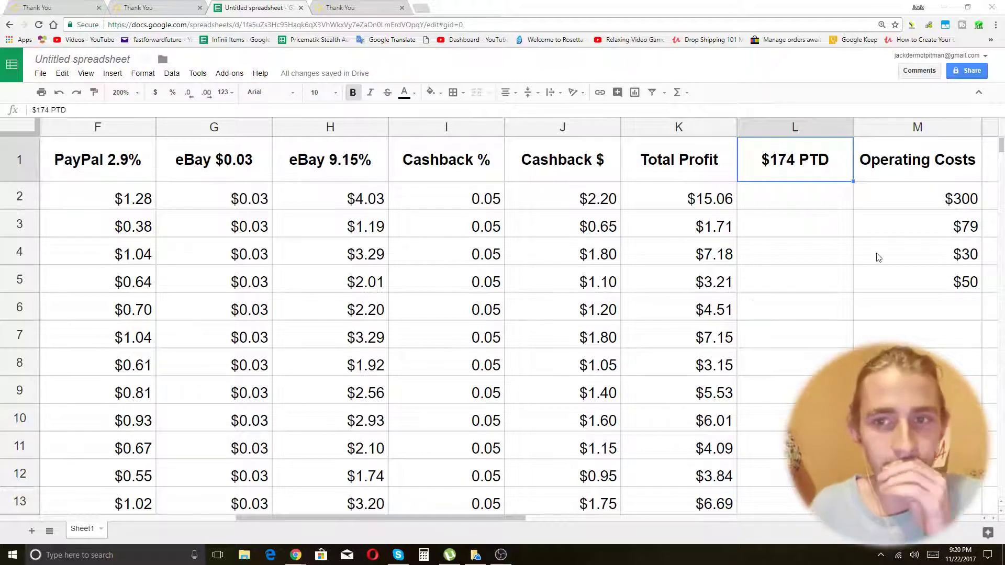
pyautogui.click(843, 197)
pyautogui.click(810, 254)
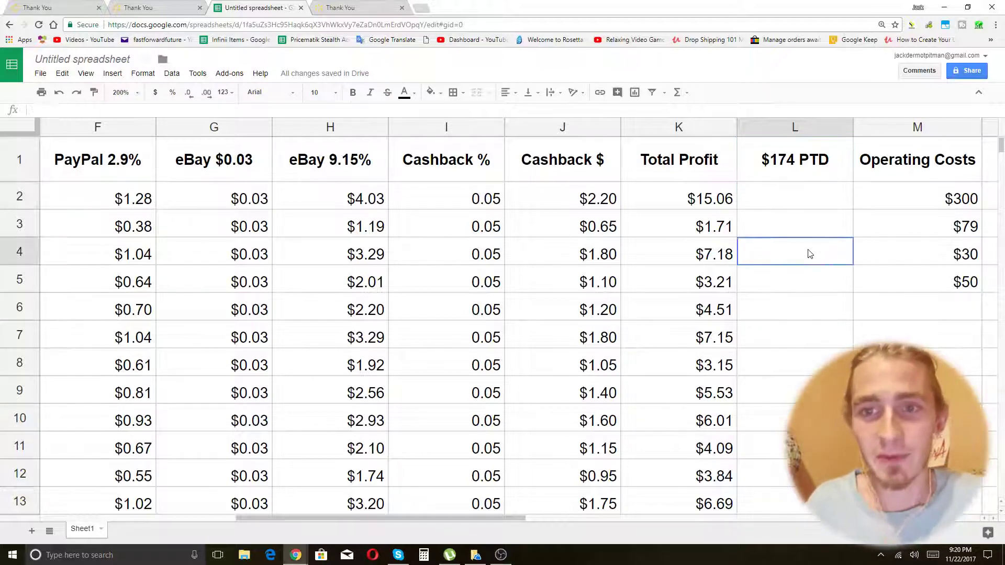
pyautogui.click(756, 196)
pyautogui.click(566, 224)
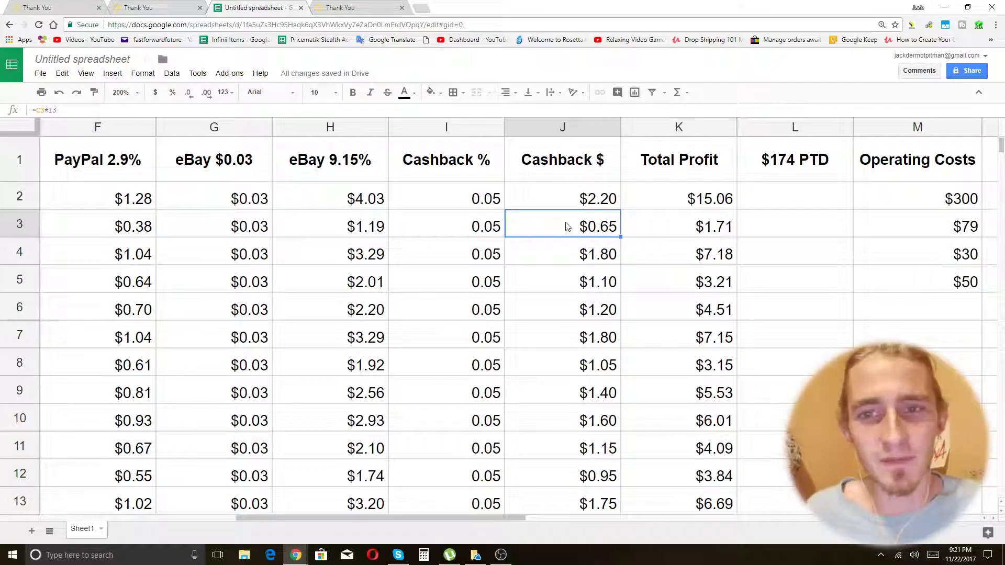
pyautogui.click(823, 208)
pyautogui.click(816, 230)
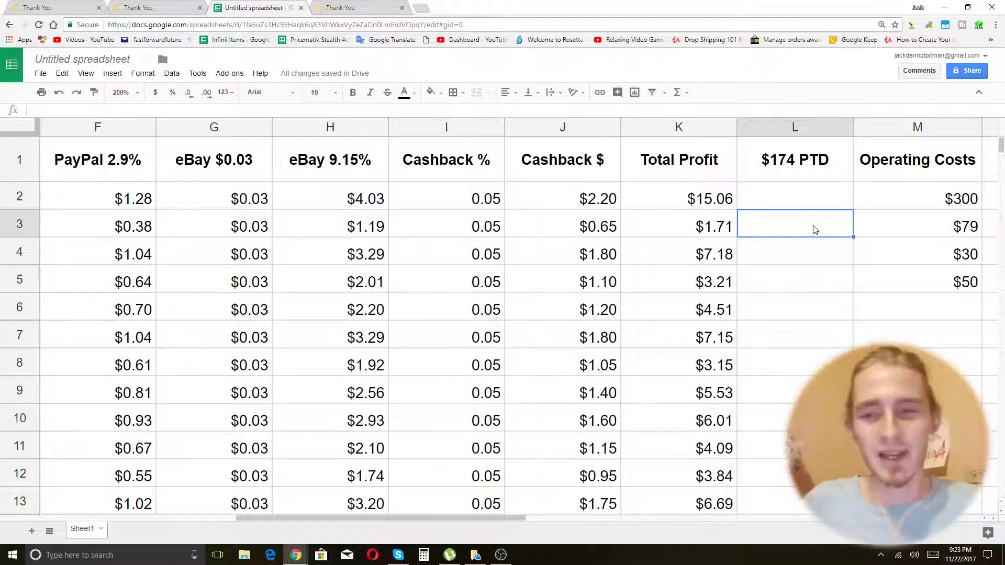
pyautogui.click(838, 202)
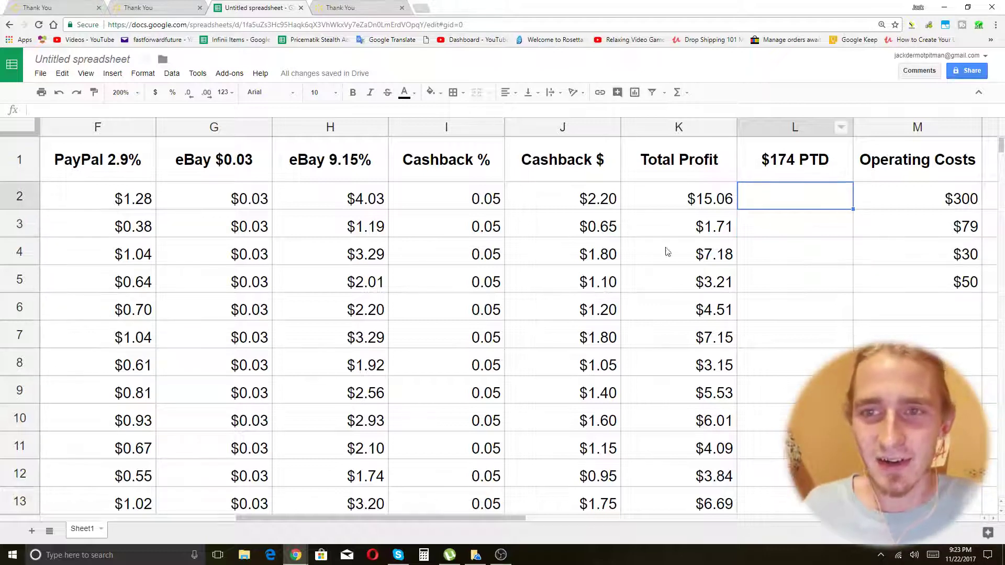
# Step: Review the total profit formula in K2 and the fee, cashback, total profit and profit-to-date column headers
pyautogui.click(632, 204)
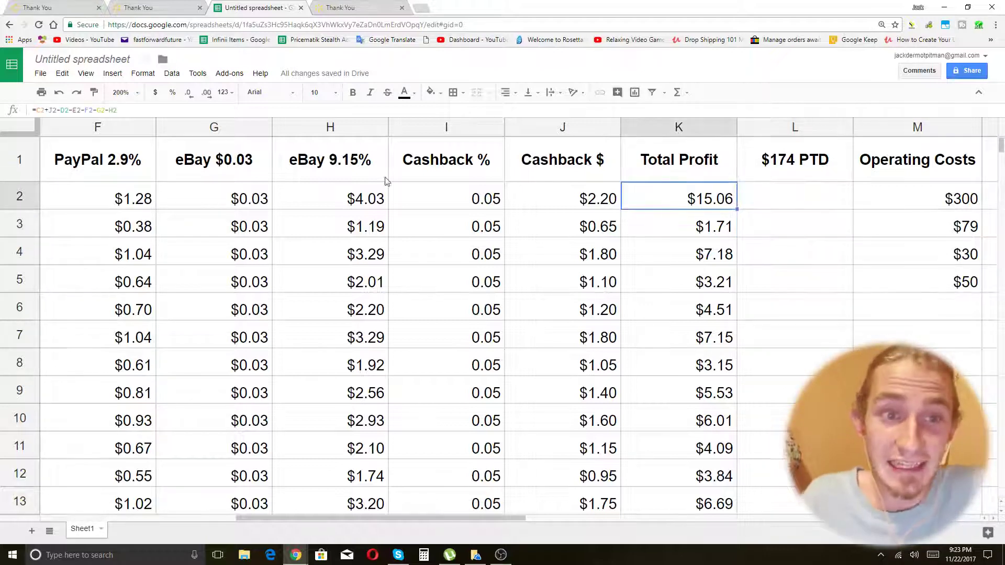
pyautogui.click(178, 170)
pyautogui.click(142, 174)
pyautogui.click(454, 159)
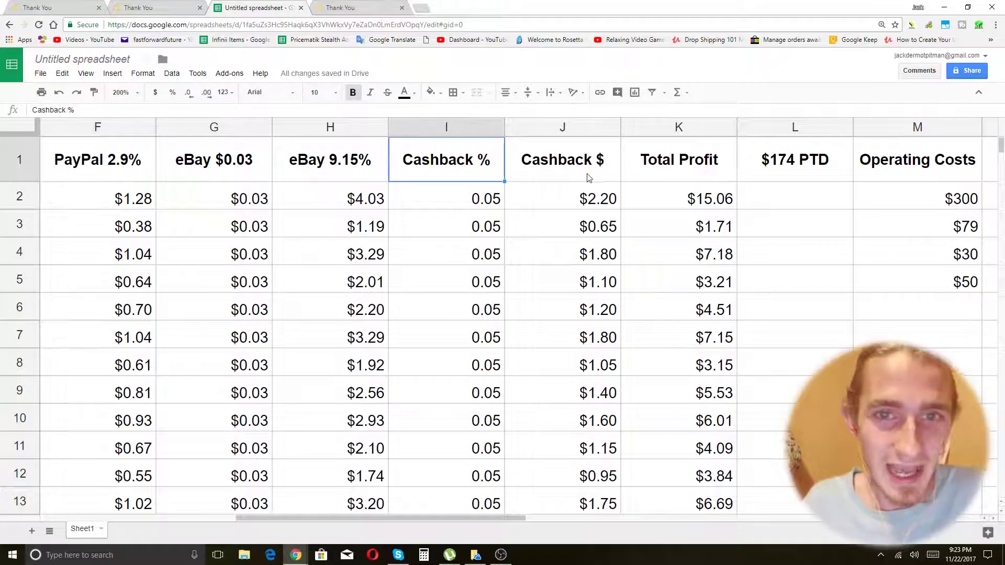
pyautogui.click(663, 159)
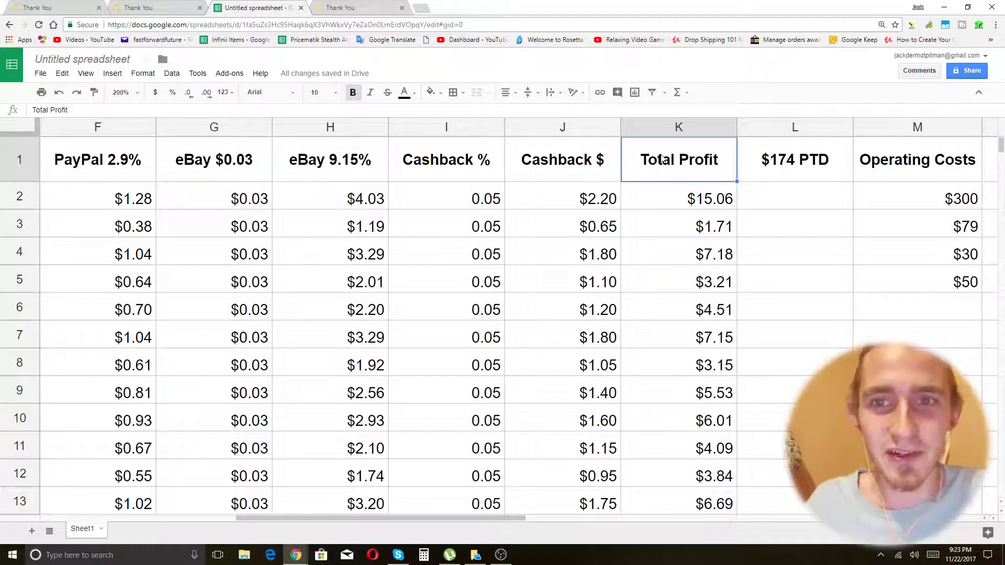
pyautogui.click(813, 169)
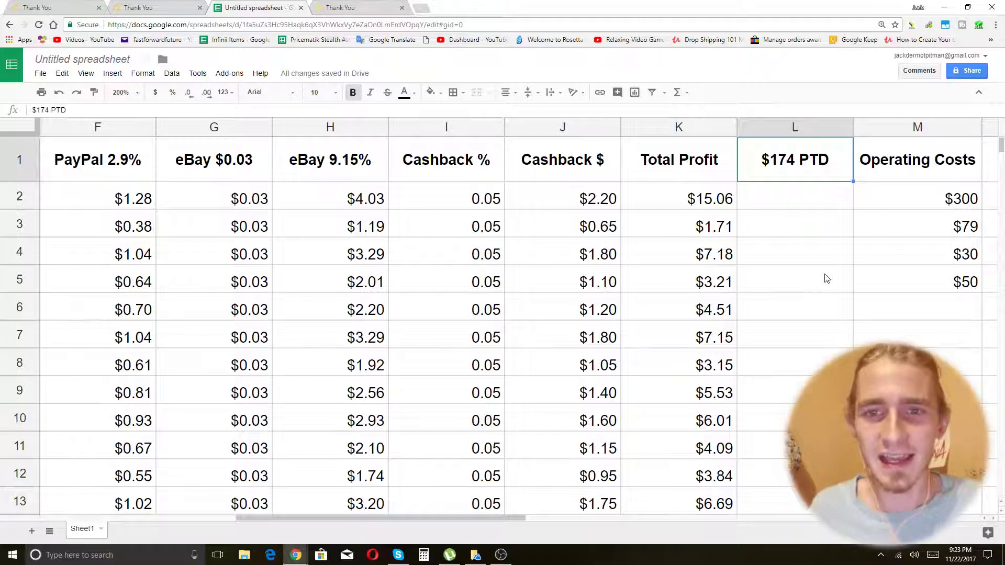
# Step: Examine the Total Profit column's values and go through the column headers from the PayPal and eBay fees to Operating Costs
pyautogui.click(794, 207)
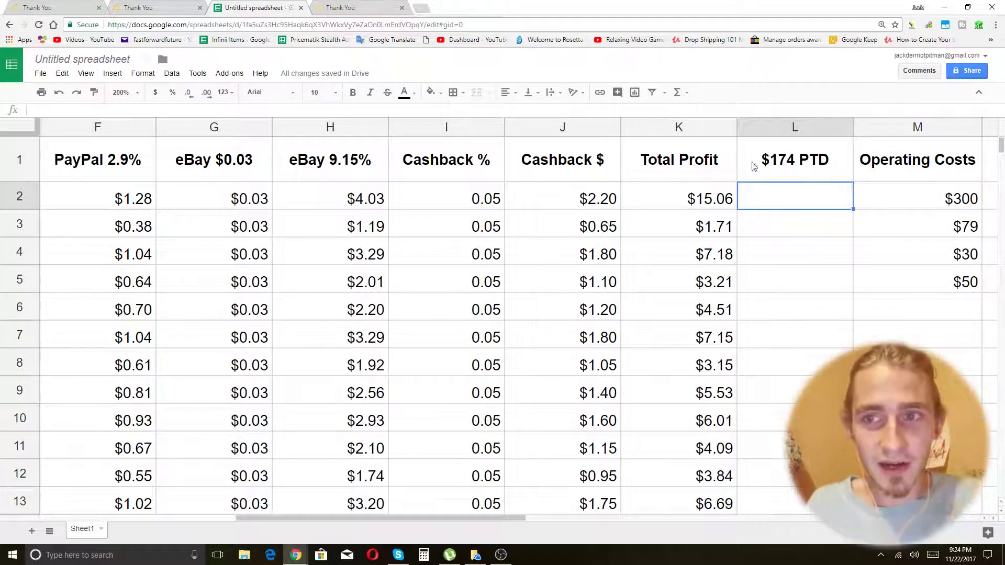
pyautogui.click(685, 202)
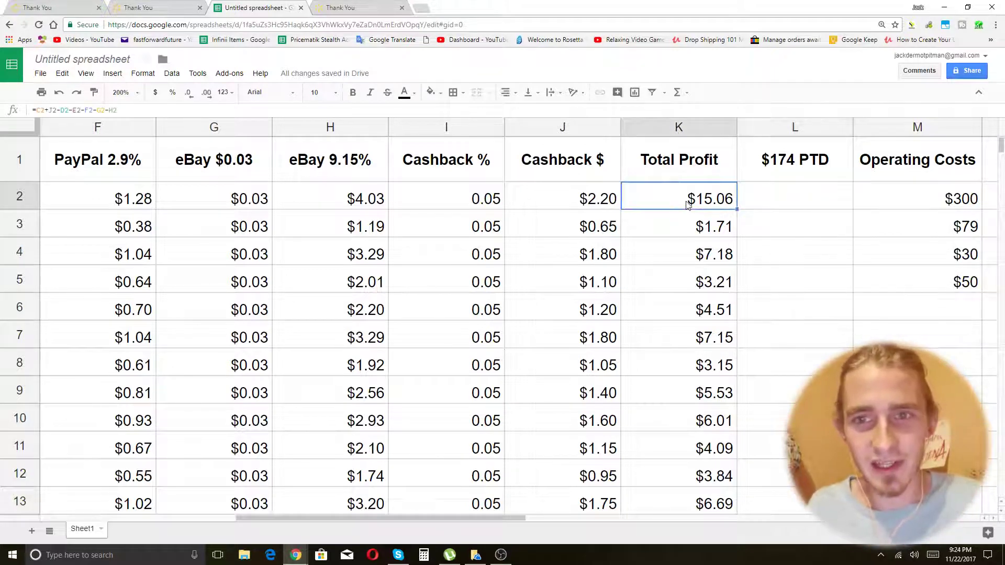
pyautogui.scroll(-5, 316, 309)
pyautogui.scroll(5, 482, 426)
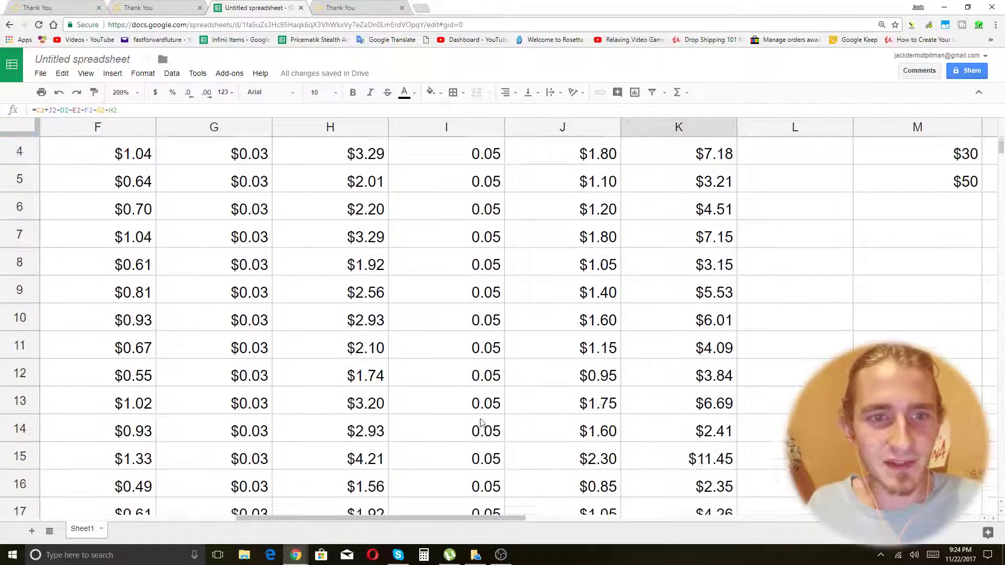
pyautogui.click(128, 164)
pyautogui.click(208, 158)
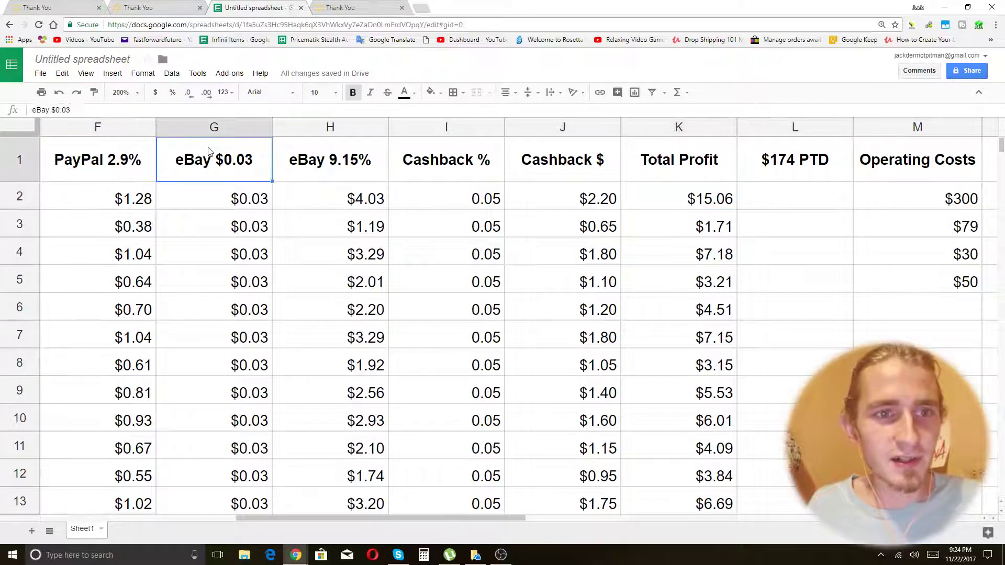
pyautogui.click(329, 152)
pyautogui.click(474, 168)
pyautogui.click(722, 169)
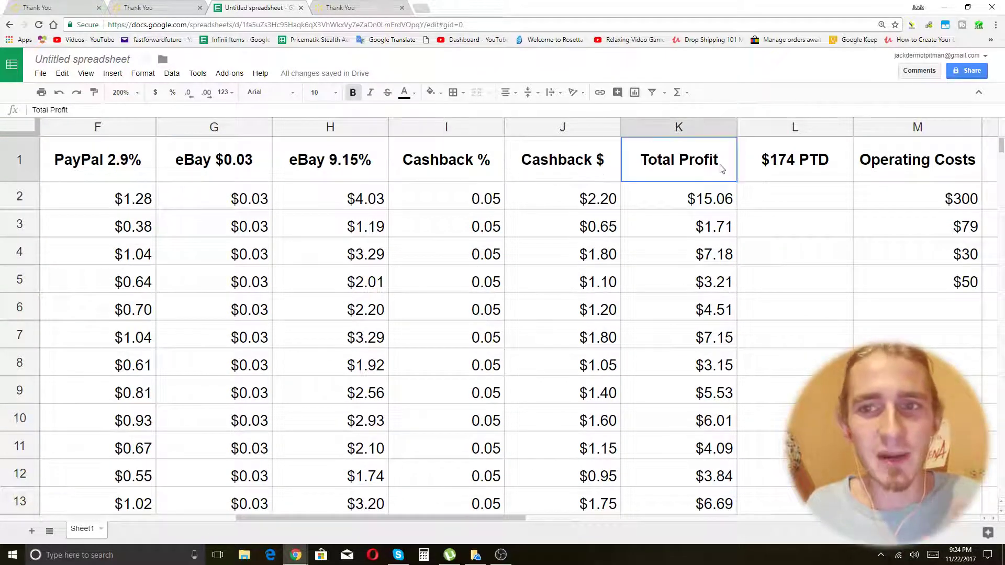
pyautogui.click(842, 167)
pyautogui.click(886, 157)
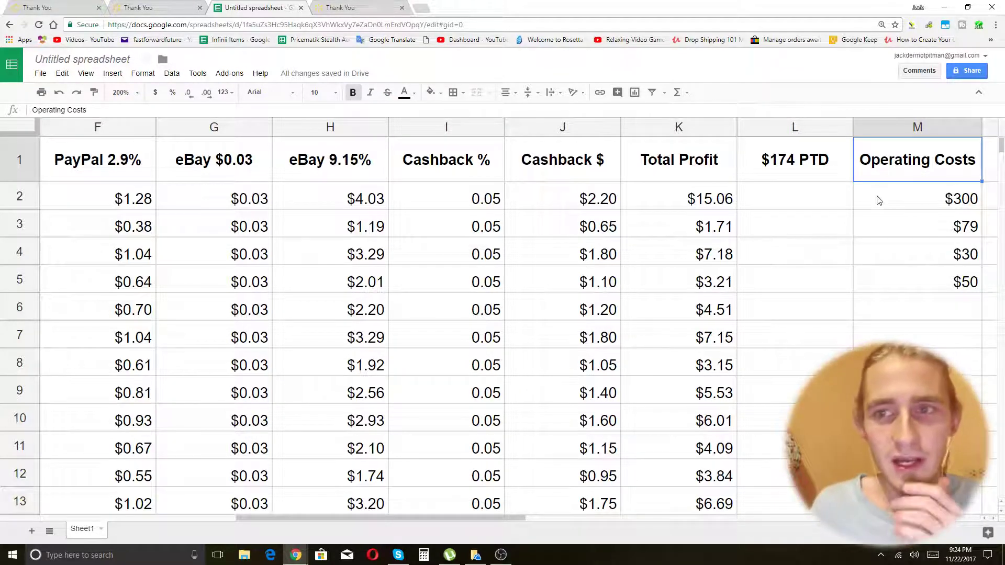
pyautogui.click(805, 175)
# Step: Check today's date in the system calendar and return to the Operating Costs header
pyautogui.click(960, 555)
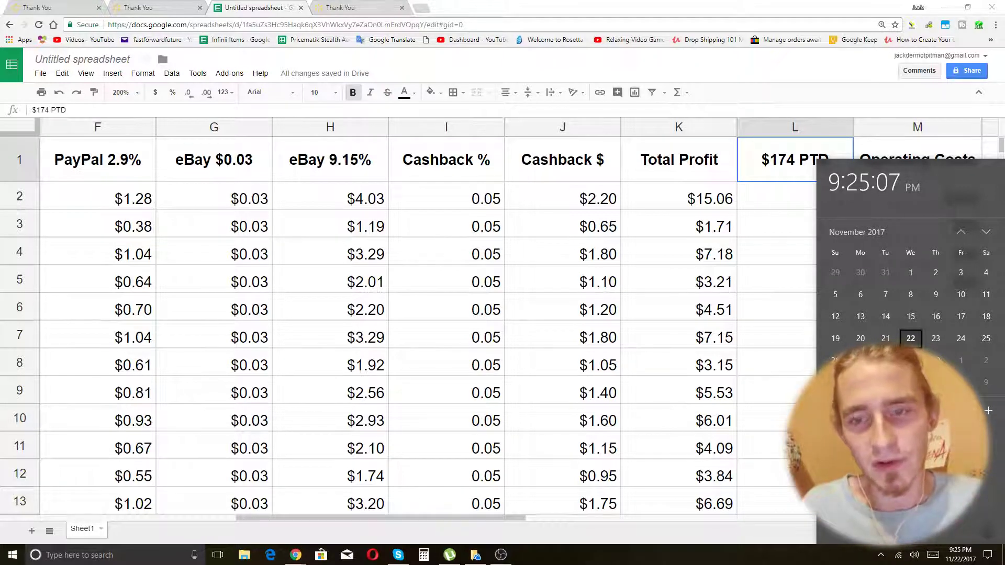
pyautogui.click(770, 186)
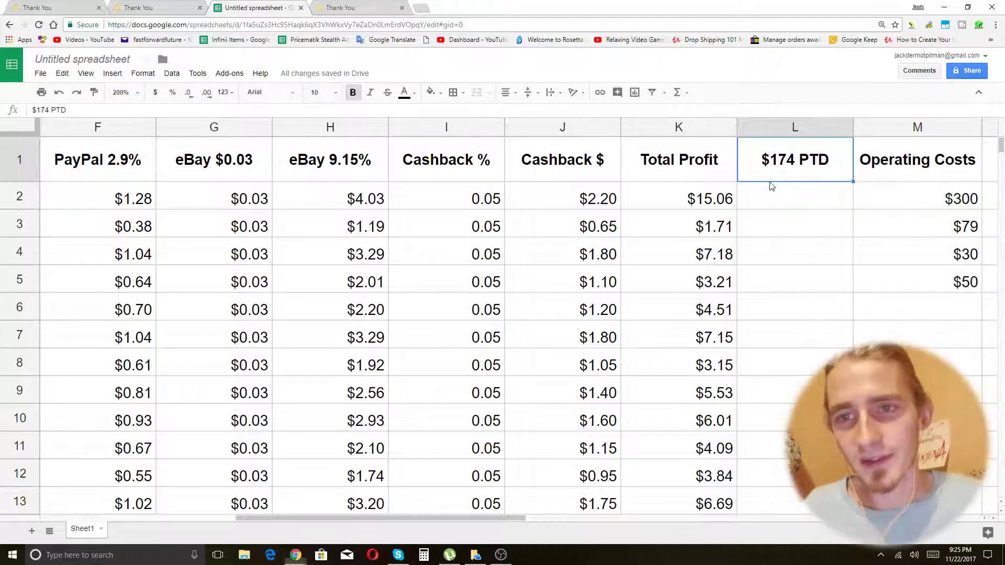
pyautogui.click(889, 179)
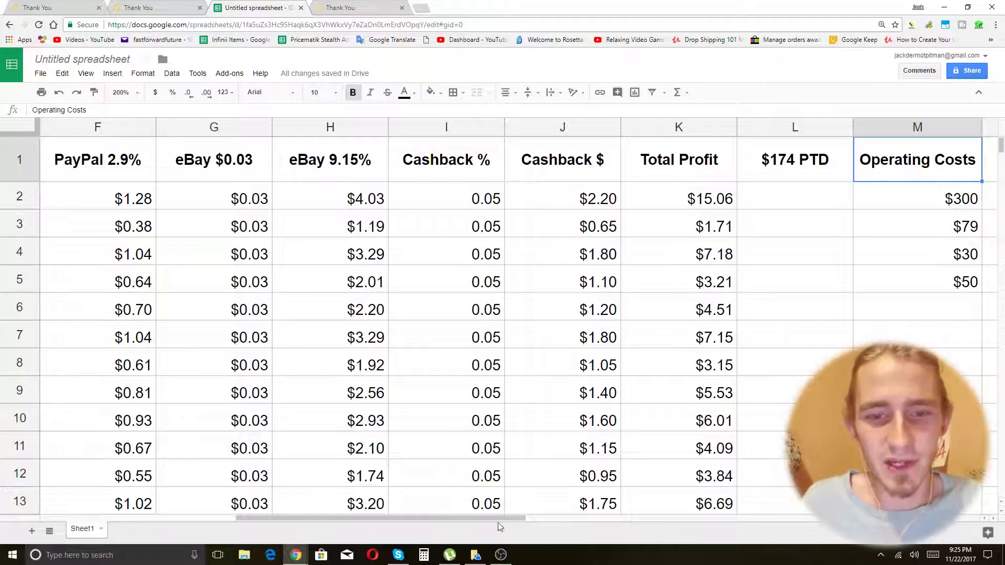
# Step: Rename the spreadsheet as Bulk Sales
pyautogui.moveTo(507, 519); pyautogui.dragTo(422, 533)
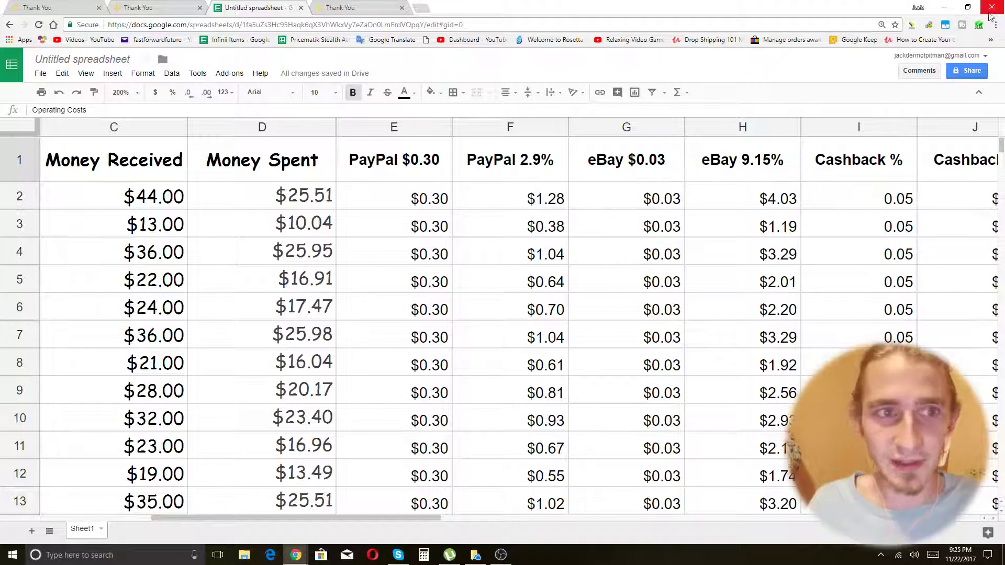
pyautogui.click(80, 60)
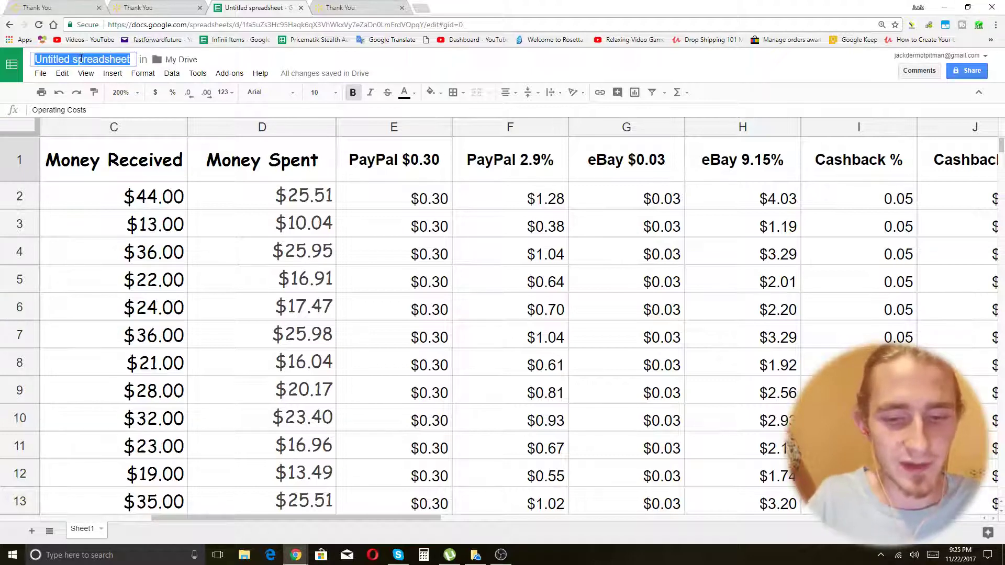
pyautogui.write('Bulk Sales')
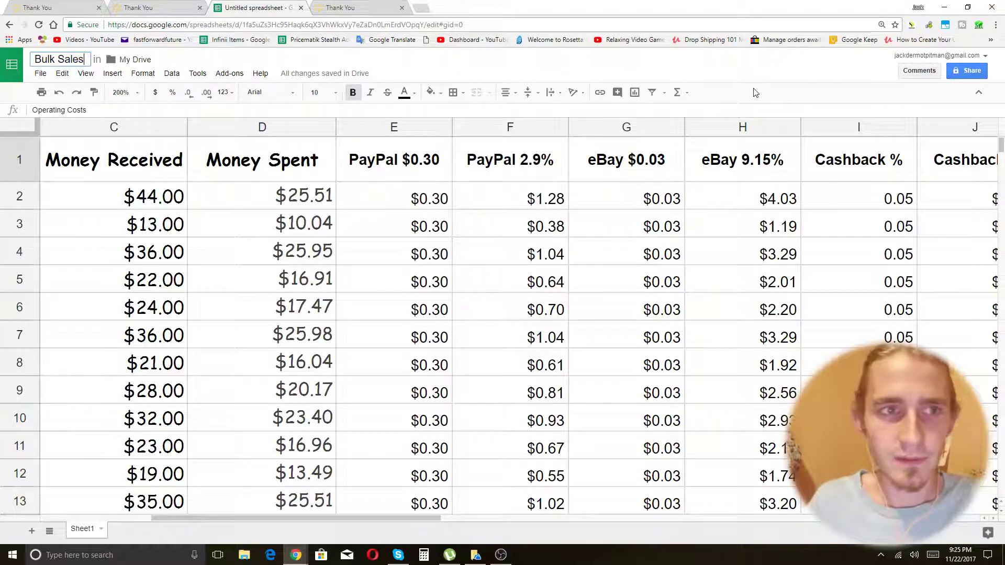
pyautogui.press('Return')
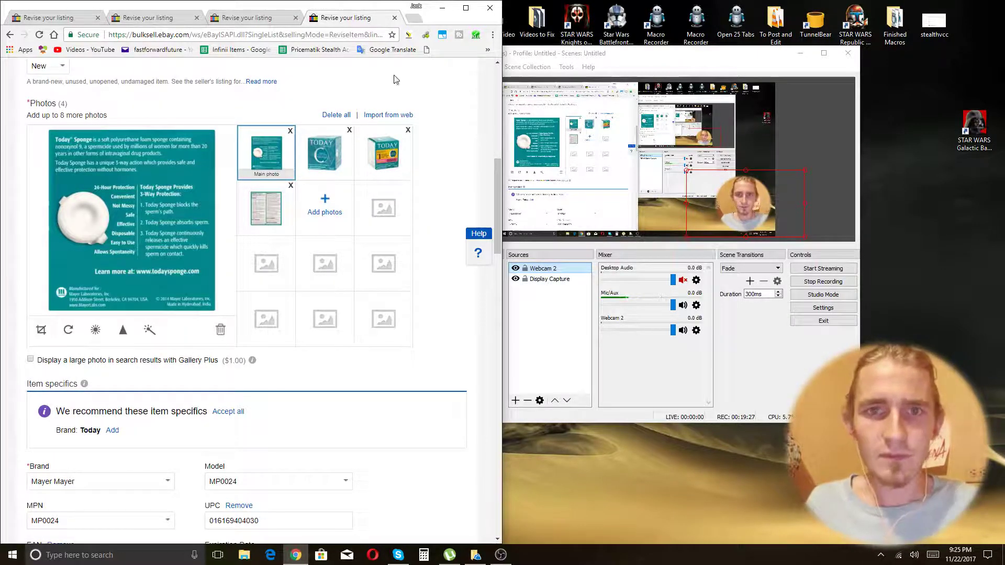
# Step: Maximize the browser window with the eBay listing revisions and examine the Today Sponge listing's product details
pyautogui.click(466, 9)
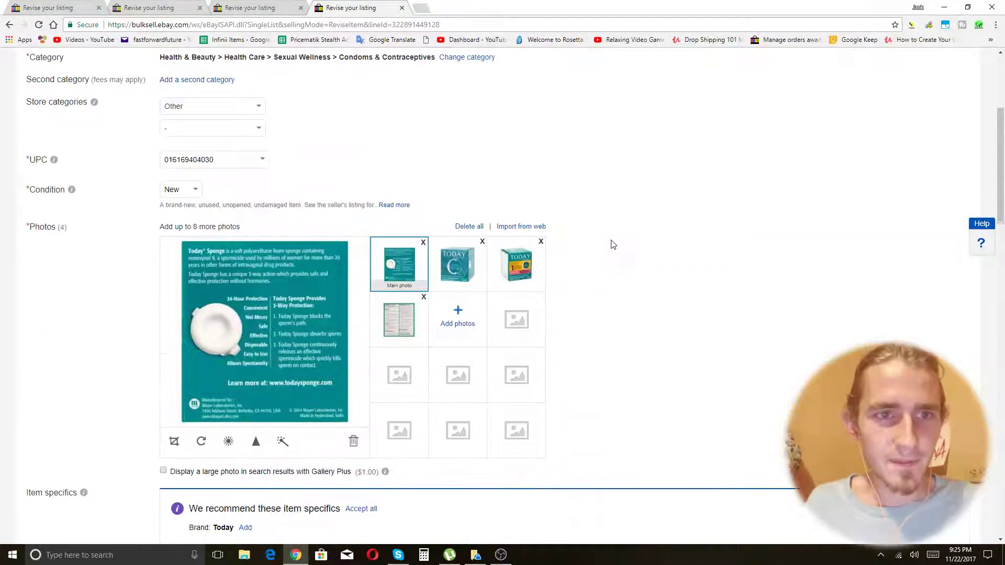
pyautogui.scroll(4, 613, 245)
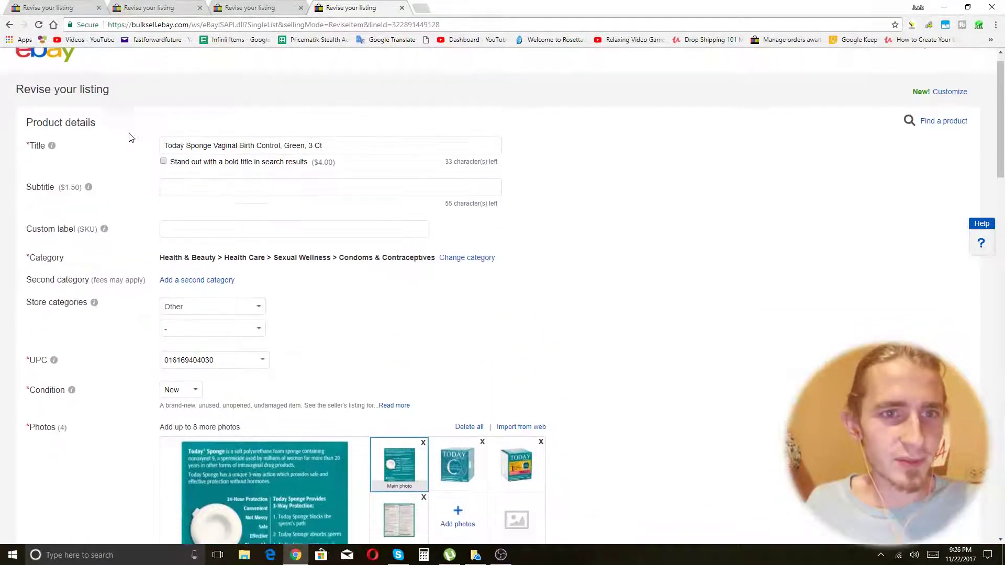
pyautogui.scroll(-2, 131, 138)
# Step: Compare the product details and photos of the Opcon-A, Bumble Bee, Philips Avent and Today Sponge listings
pyautogui.click(67, 6)
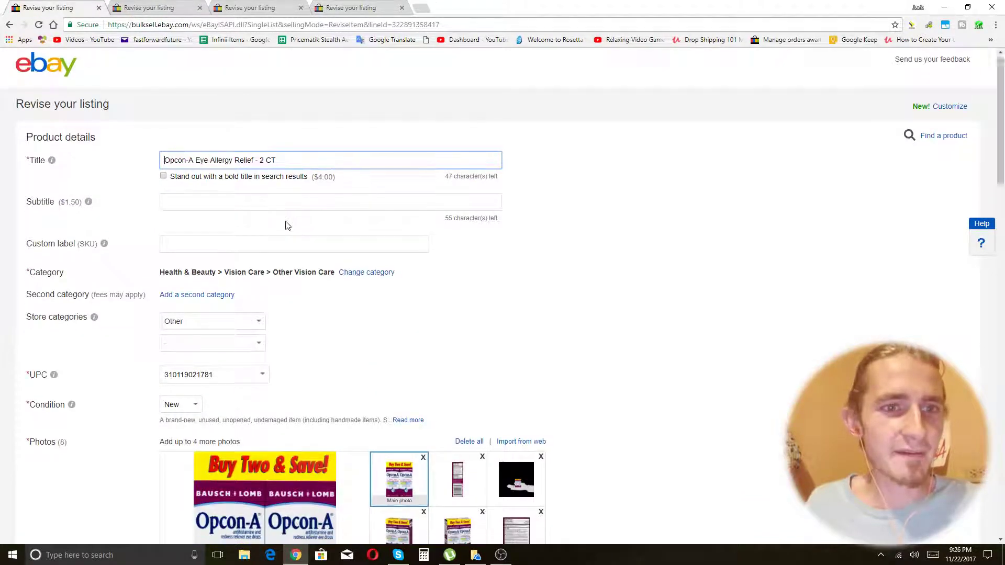
pyautogui.scroll(-4, 280, 314)
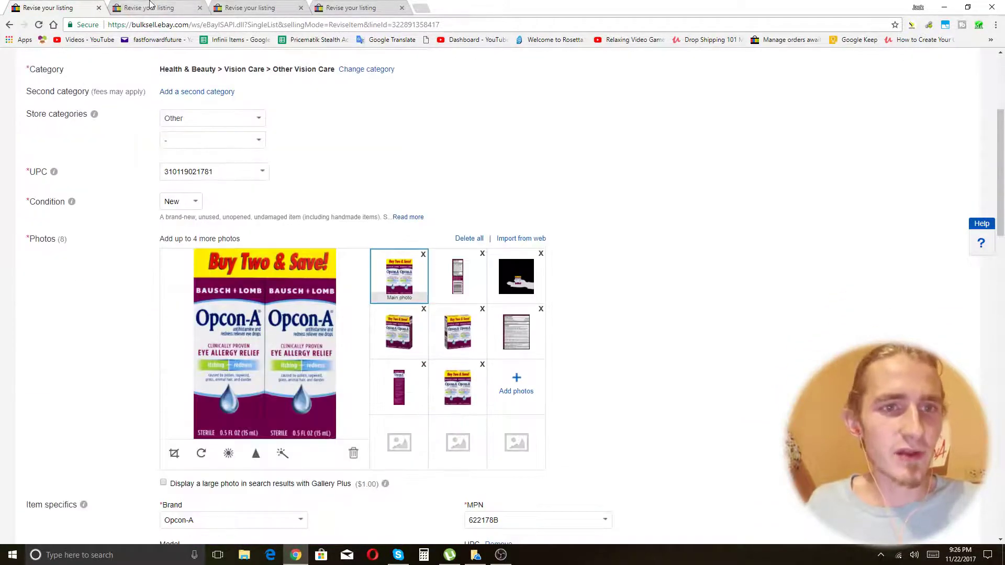
pyautogui.click(150, 7)
pyautogui.scroll(-3, 370, 196)
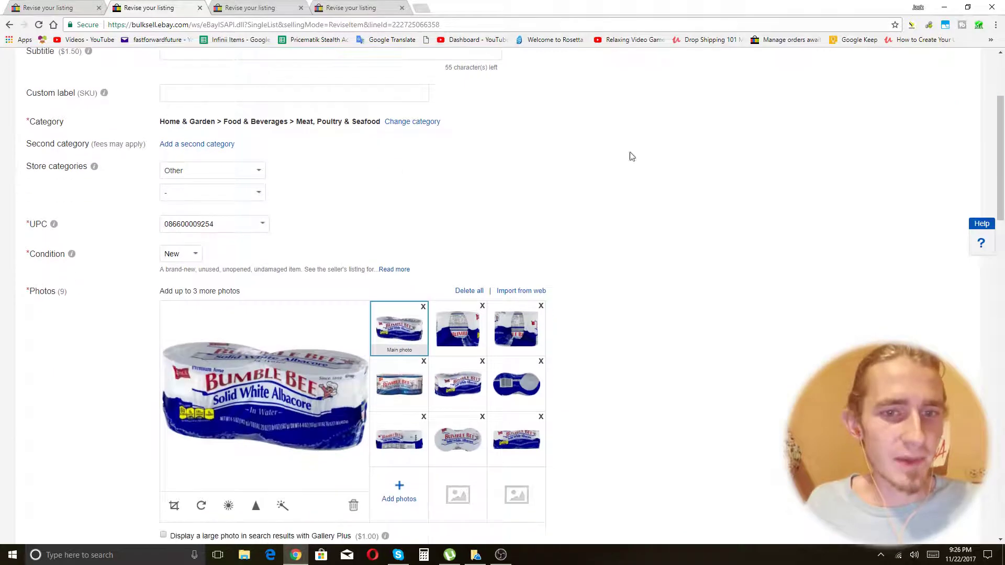
pyautogui.click(257, 7)
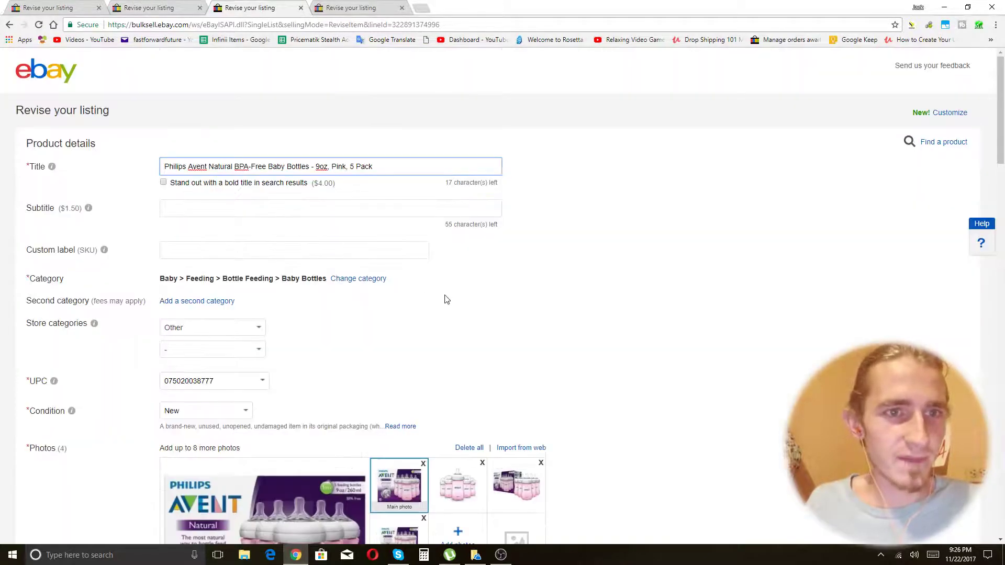
pyautogui.scroll(-3, 444, 296)
pyautogui.click(361, 7)
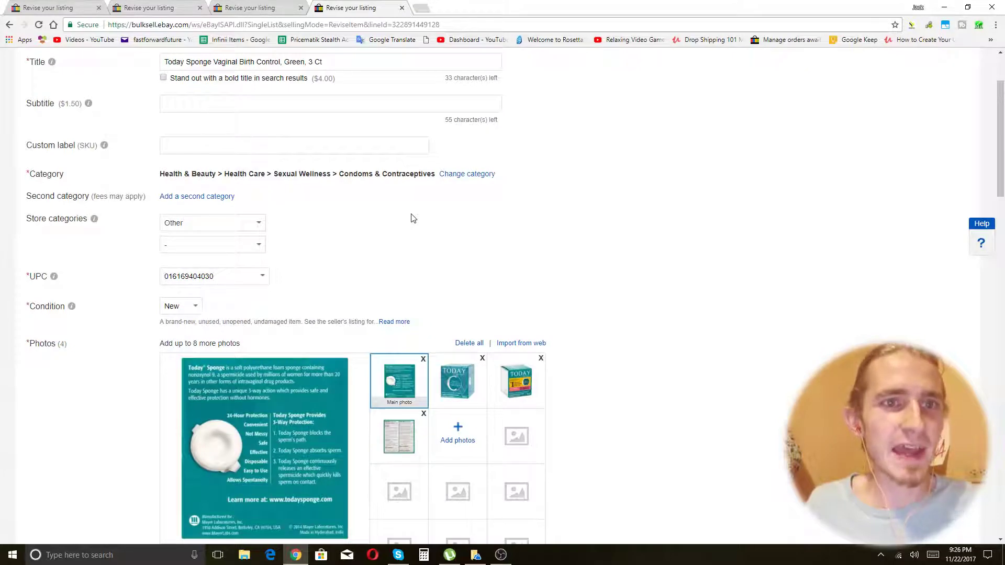
# Step: Return to the Opcon-A Eye Allergy Relief listing and inspect its title and product details
pyautogui.click(68, 8)
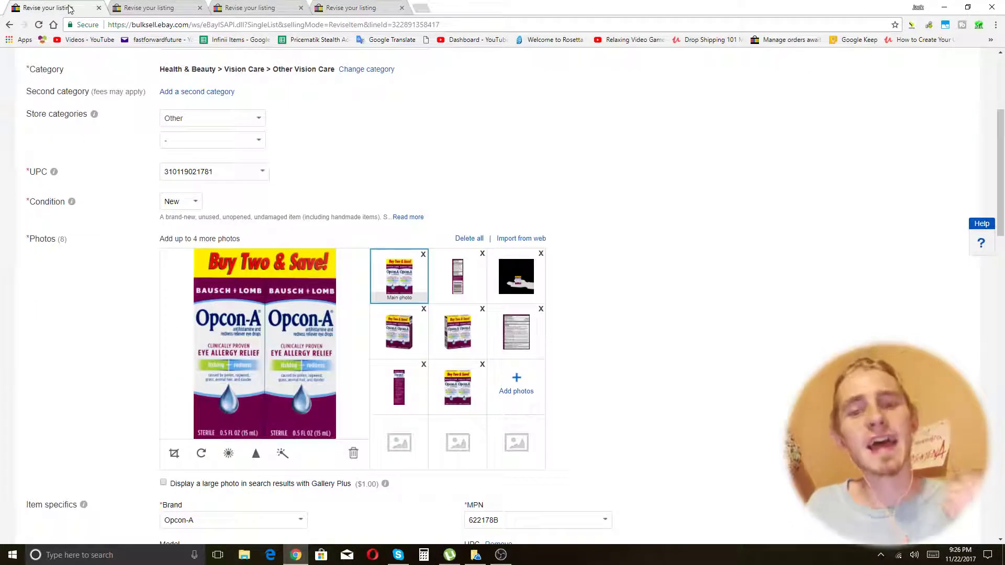
pyautogui.scroll(4, 627, 237)
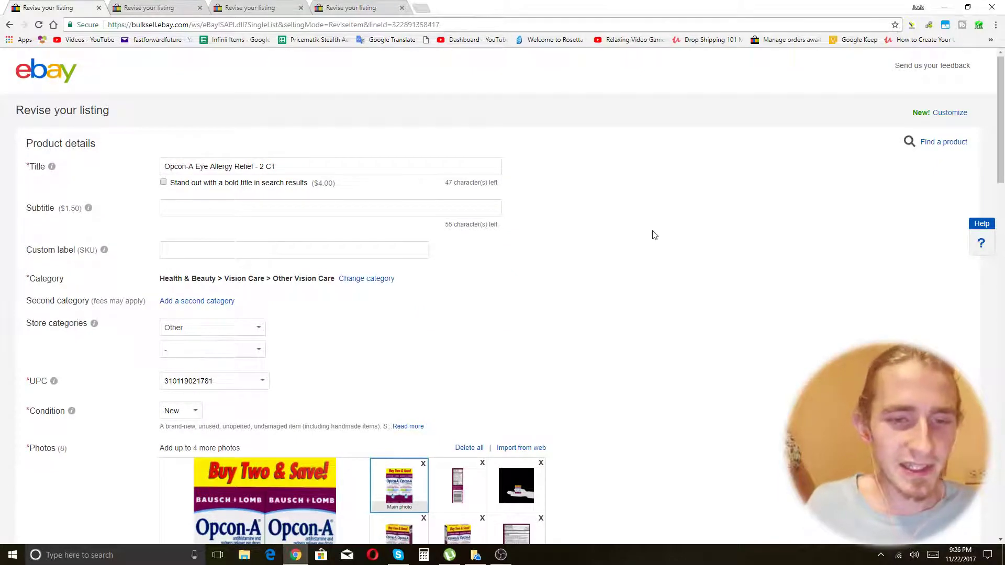
pyautogui.scroll(-1, 654, 235)
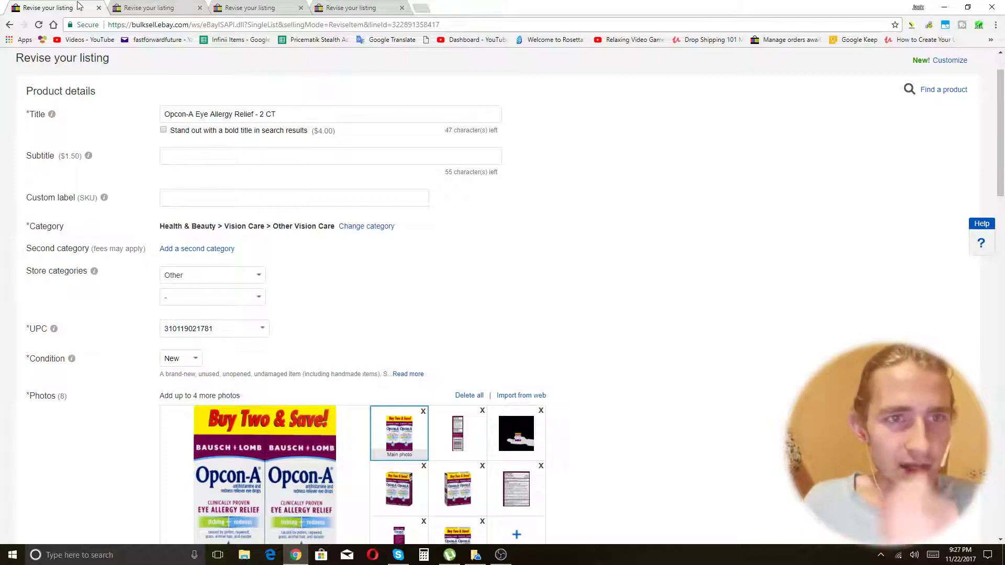
pyautogui.click(197, 114)
pyautogui.moveTo(317, 111); pyautogui.dragTo(117, 106)
pyautogui.click(340, 106)
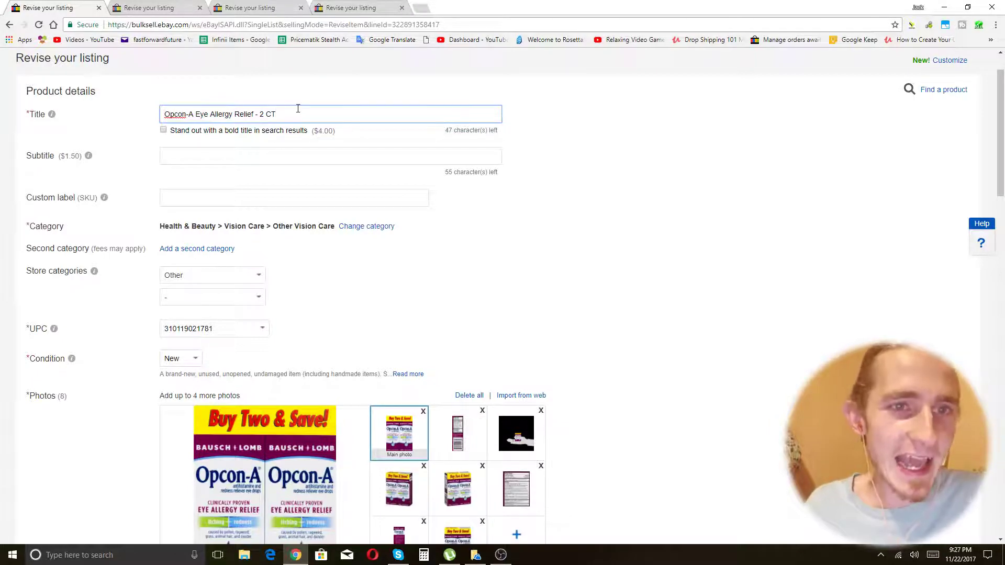
# Step: Examine the Opcon-A listing's item description along with its selling details, including price and quantity
pyautogui.scroll(-15, 638, 206)
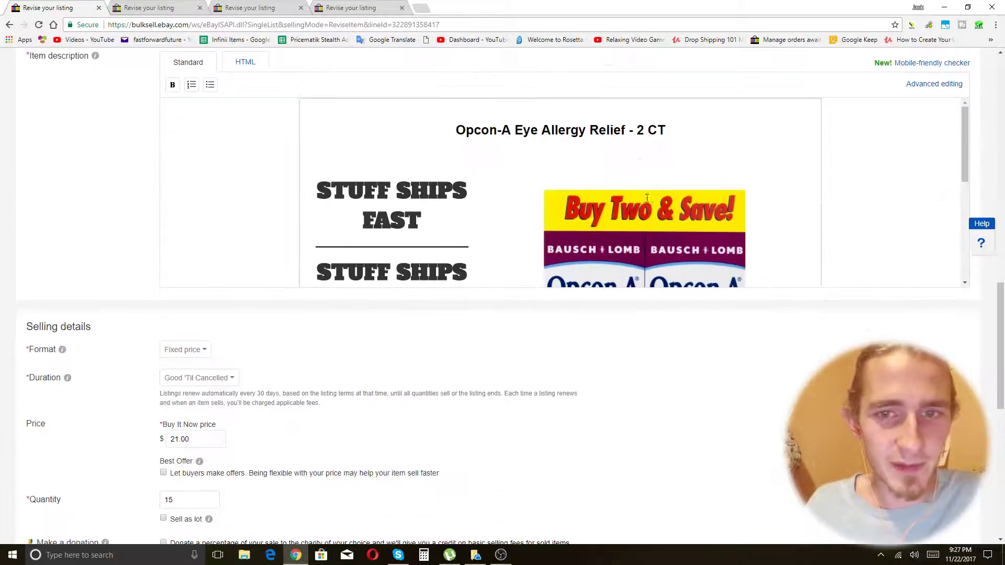
pyautogui.scroll(-5, 648, 198)
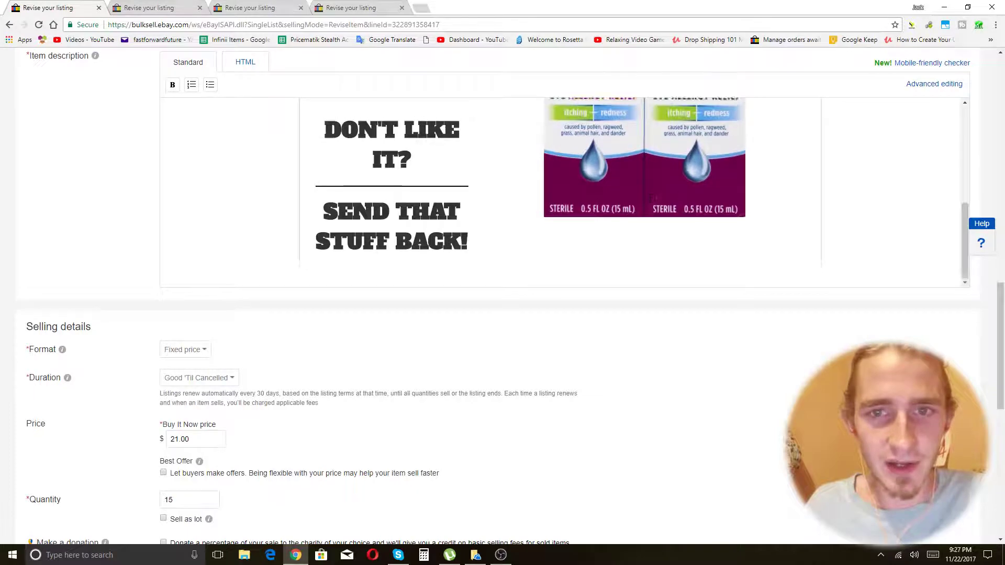
pyautogui.scroll(7, 651, 198)
pyautogui.scroll(-3, 767, 183)
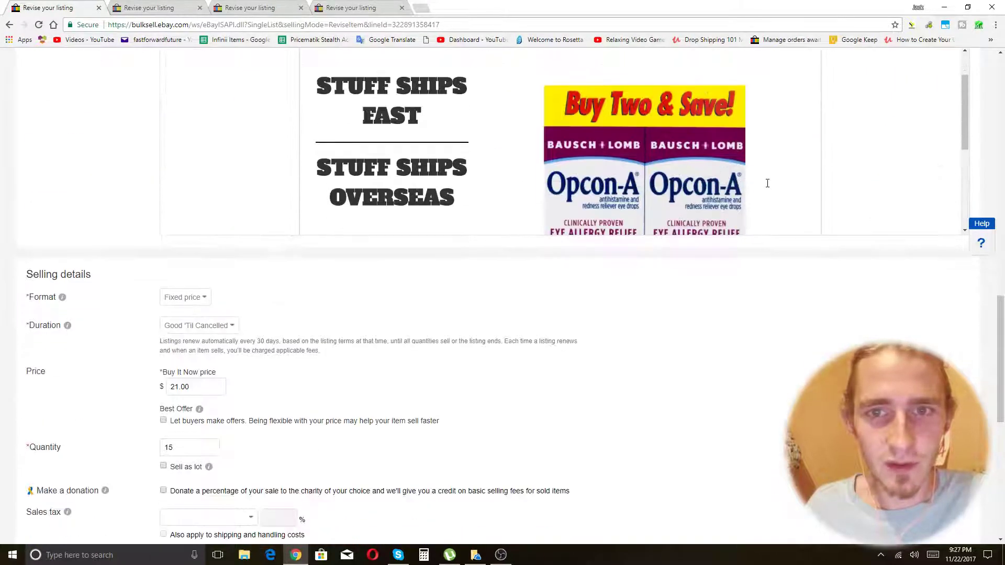
# Step: Append "Antihistamine and Redness Releiver Eyedrops" to the Opcon-A listing's title
pyautogui.scroll(-2, 768, 183)
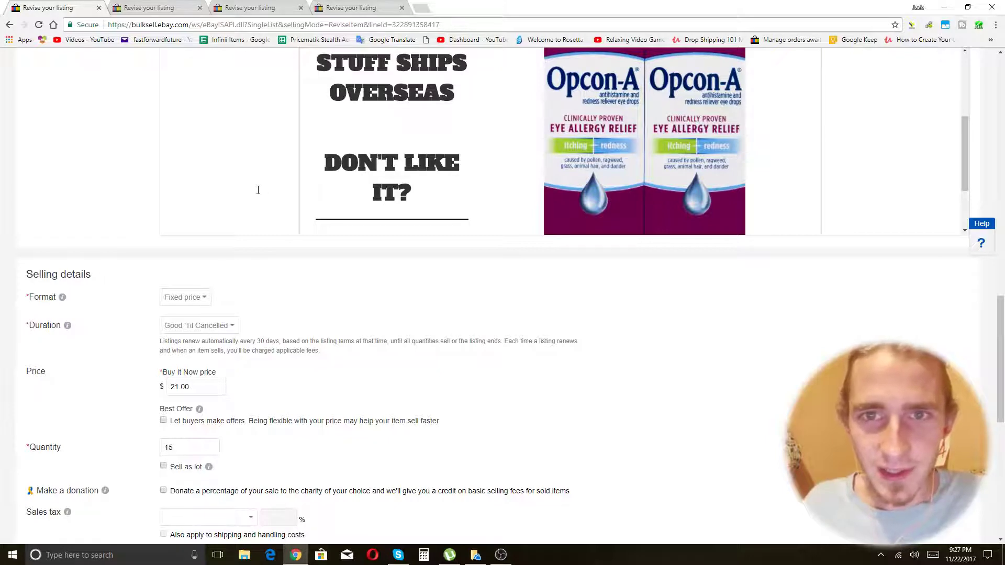
pyautogui.scroll(20, 157, 197)
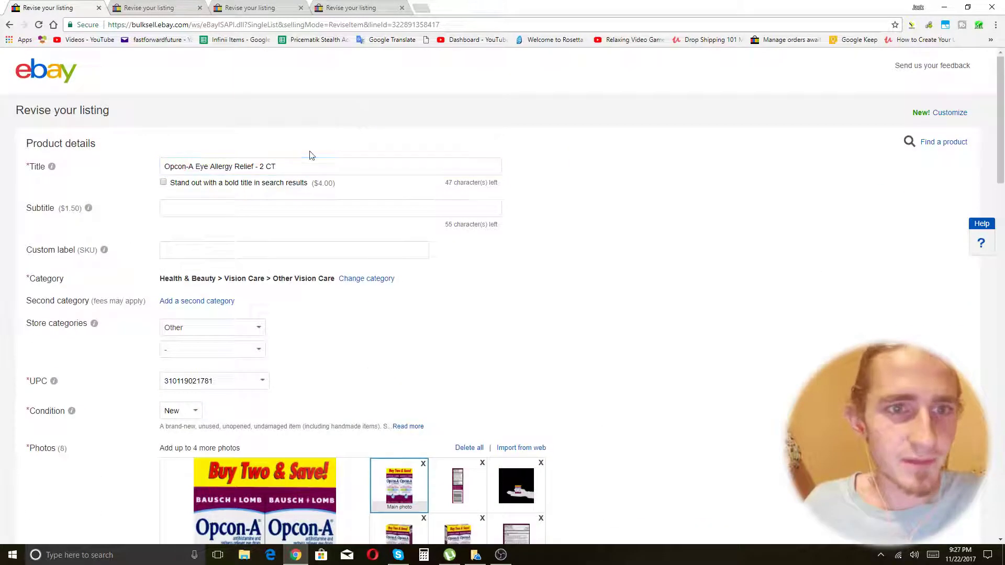
pyautogui.click(321, 164)
pyautogui.write('Ant')
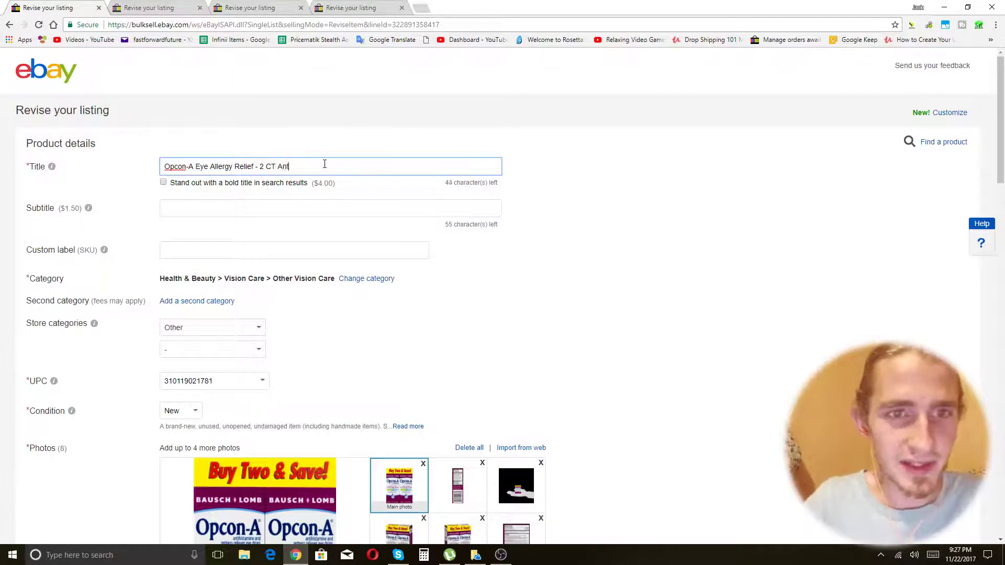
pyautogui.write('ihistamine and ')
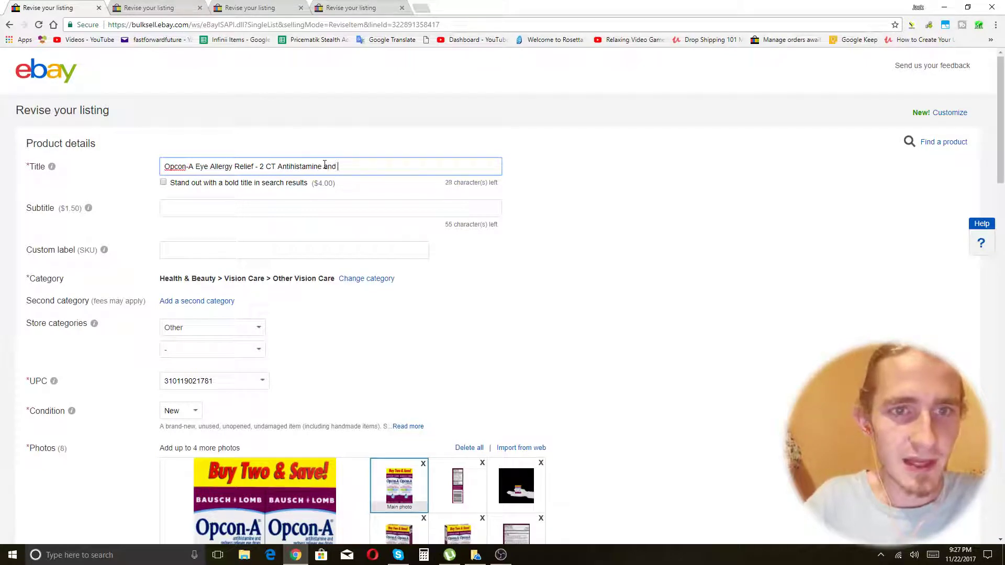
pyautogui.write('Redness R')
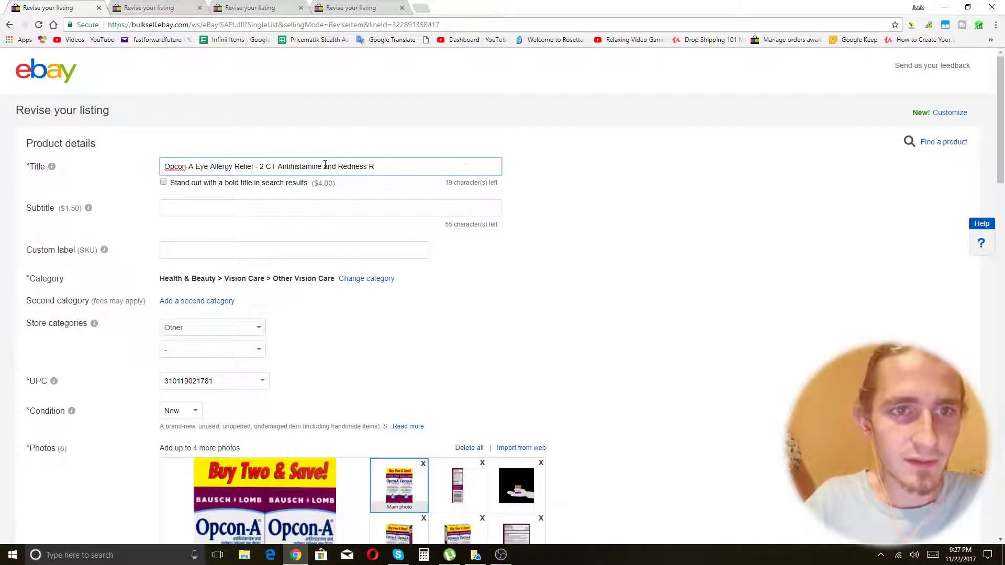
pyautogui.write('eleiver Eye')
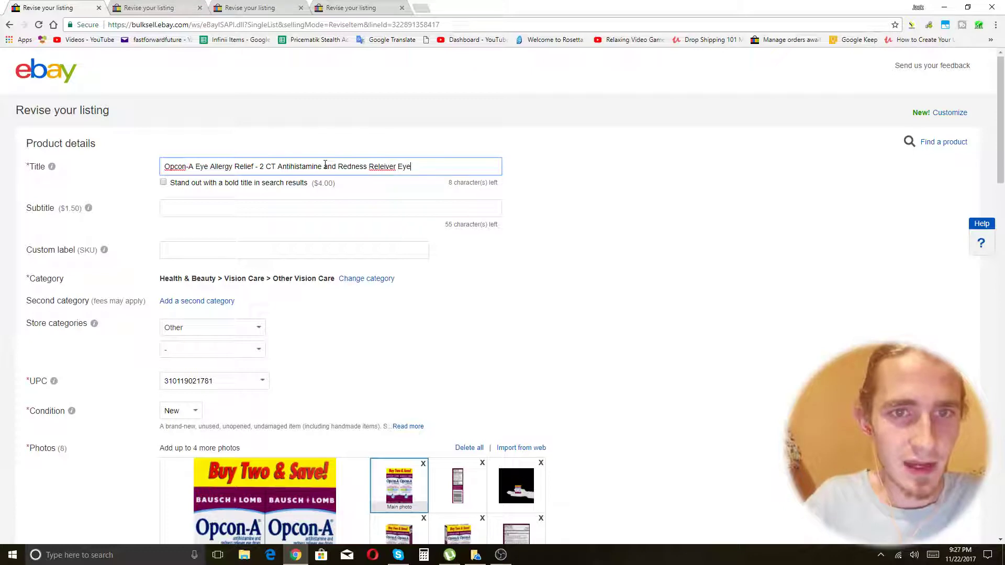
pyautogui.write('drops')
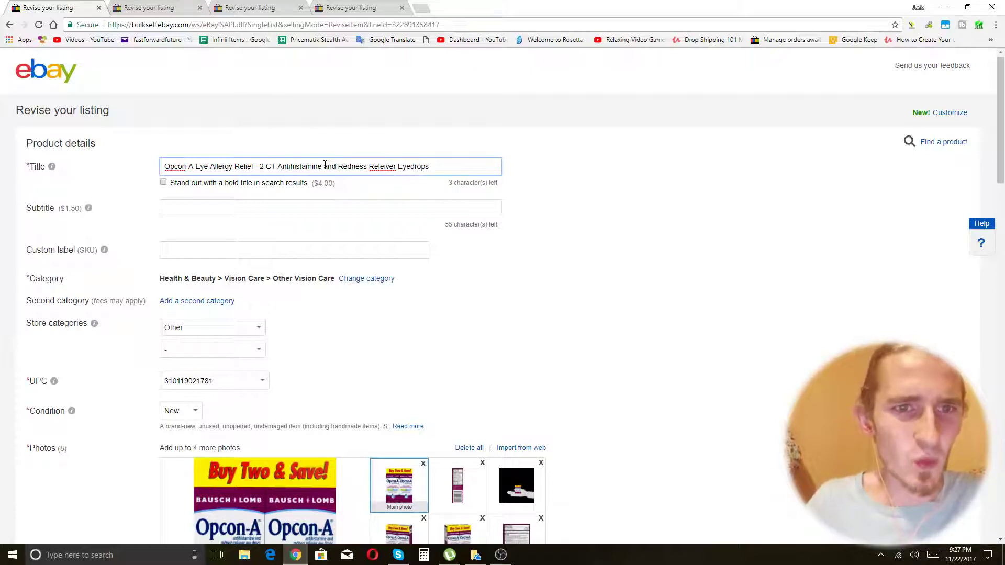
# Step: Correct the end of the Opcon-A title to read "Reliever Eye Drops", fixing the spelling, spacing and capitalization
pyautogui.scroll(-12, 734, 249)
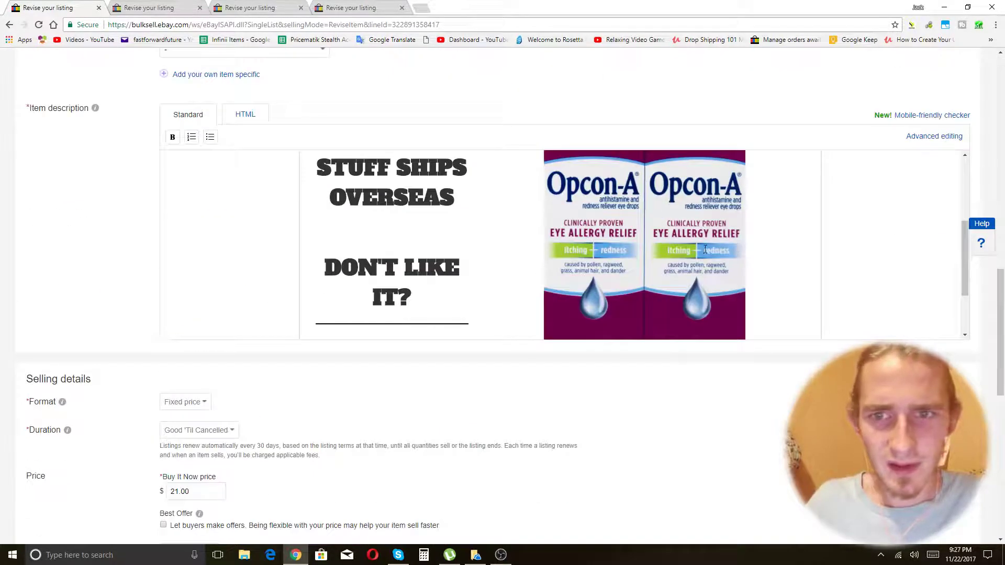
pyautogui.scroll(10, 706, 250)
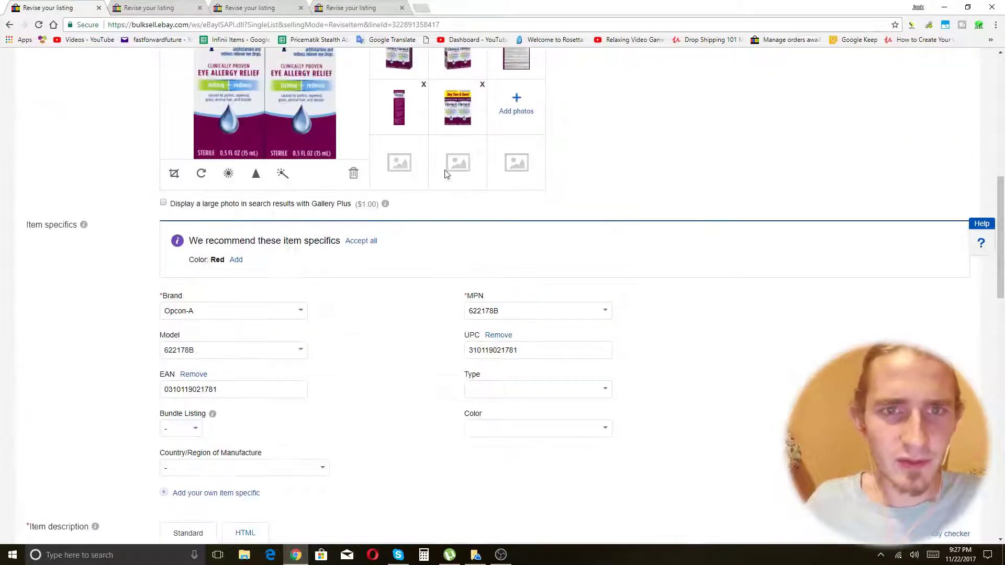
pyautogui.scroll(7, 440, 171)
pyautogui.scroll(3, 409, 172)
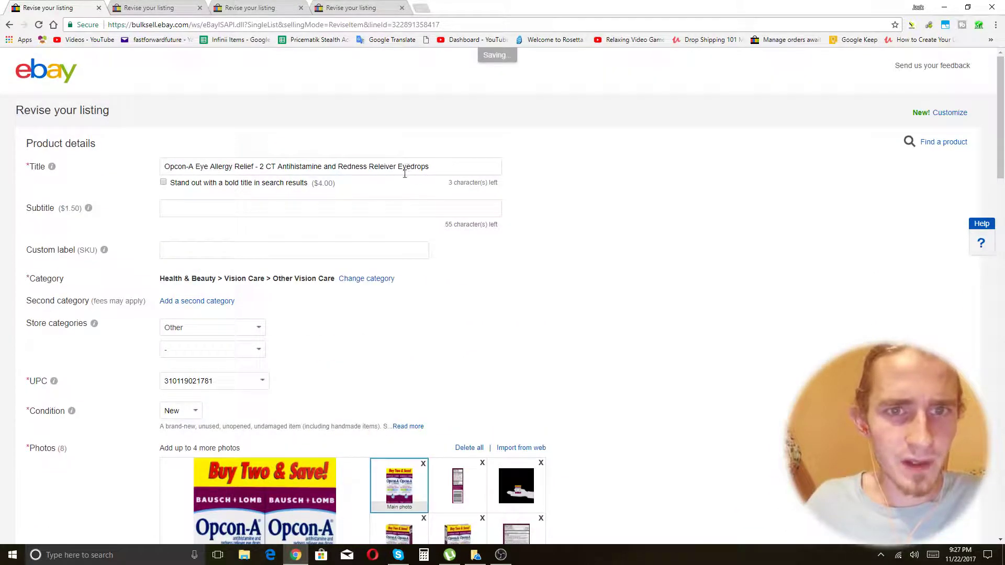
pyautogui.click(411, 167)
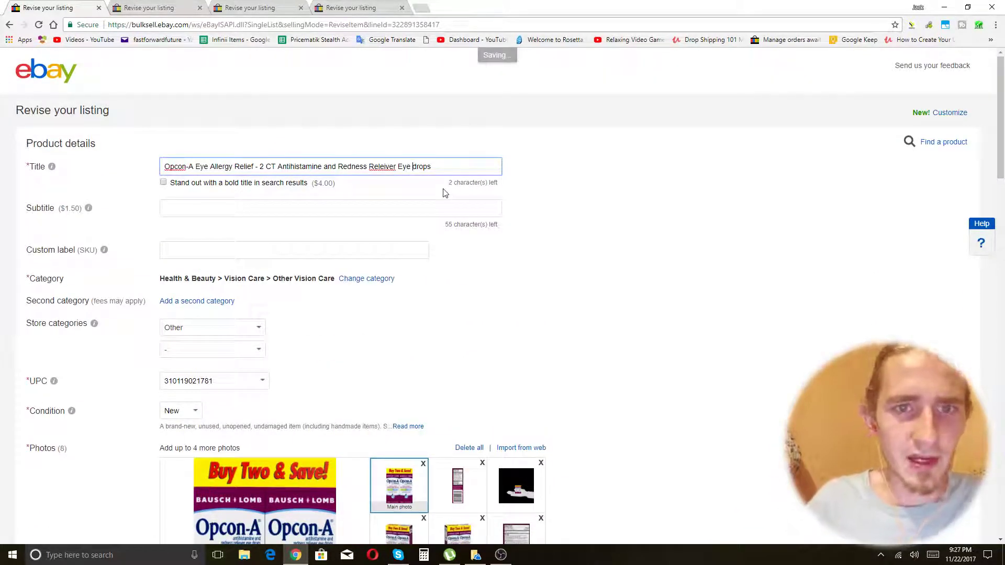
pyautogui.press('Delete')
pyautogui.write('D')
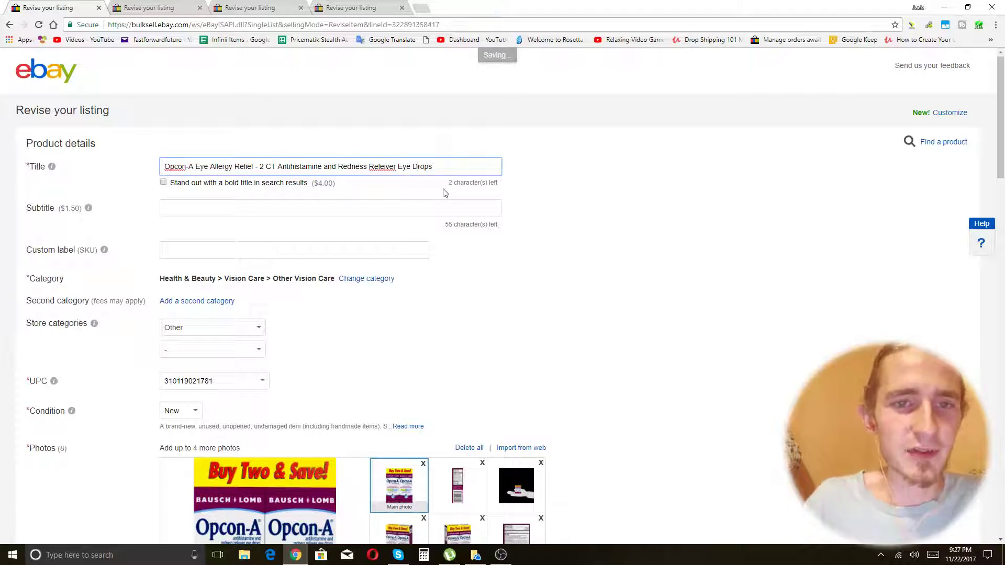
pyautogui.rightClick(393, 168)
pyautogui.click(402, 169)
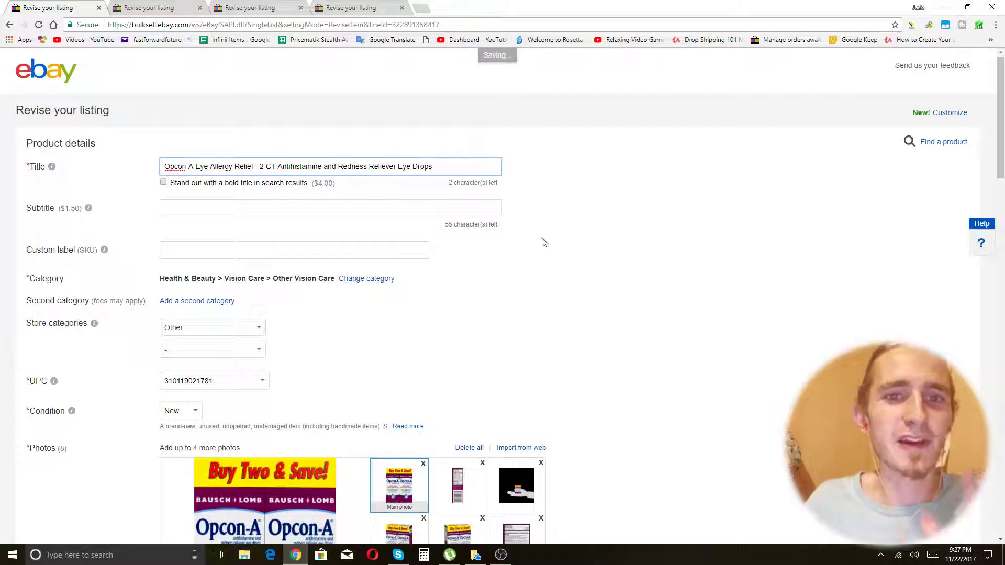
# Step: Move "Opcon-A Eye Allergy Relief" to the end of the title, after "Eye Drops", and remove the trailing dash
pyautogui.moveTo(456, 168); pyautogui.dragTo(326, 168)
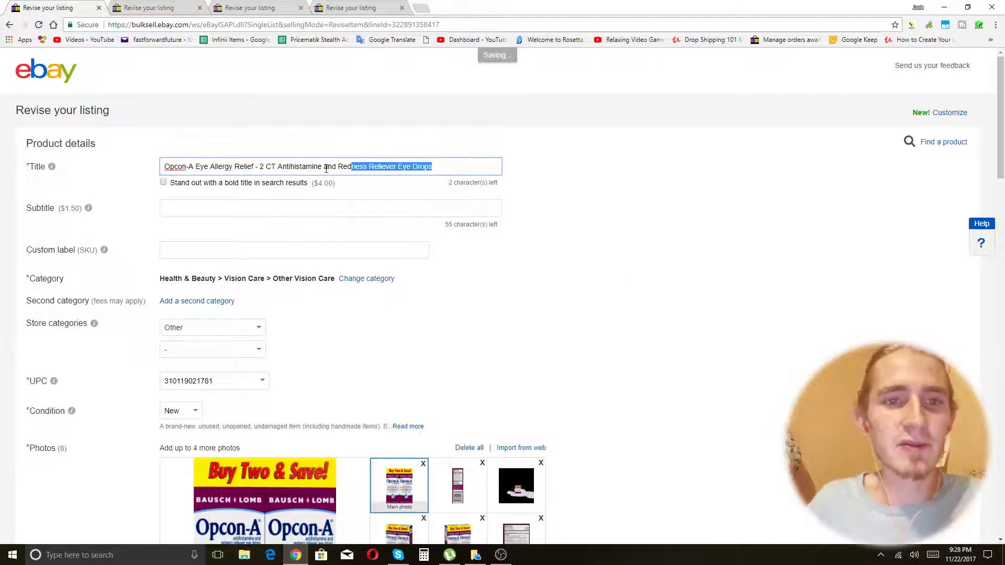
pyautogui.click(592, 259)
pyautogui.moveTo(442, 166); pyautogui.dragTo(54, 181)
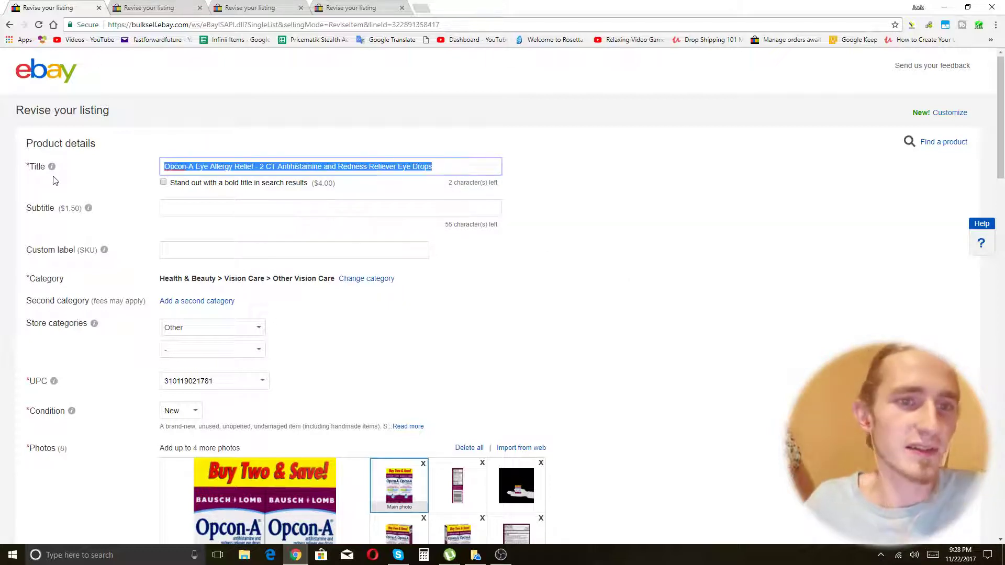
pyautogui.click(614, 260)
pyautogui.click(281, 166)
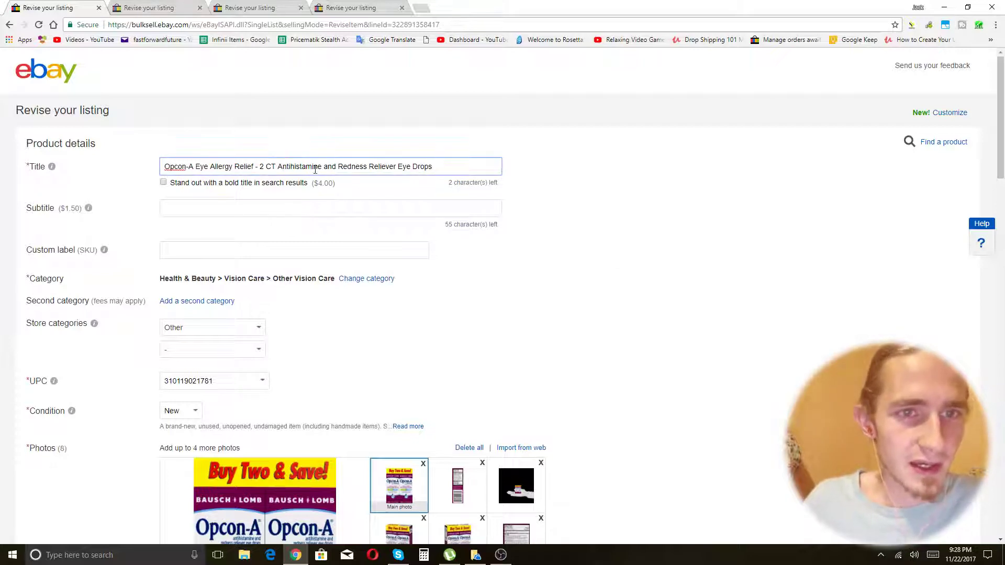
pyautogui.moveTo(257, 167); pyautogui.dragTo(89, 174)
pyautogui.hotkey('ctrl', 'c')
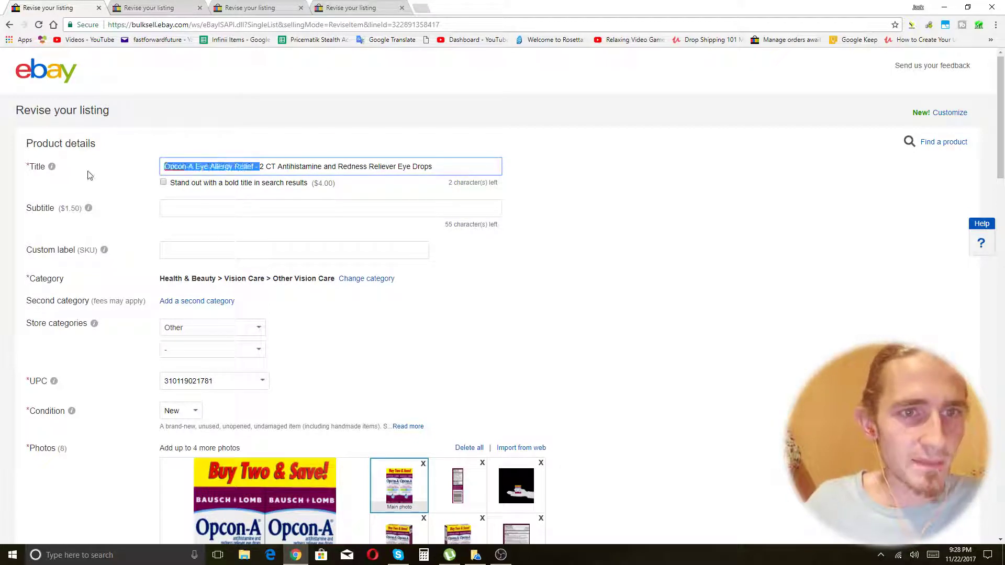
pyautogui.press('BackSpace')
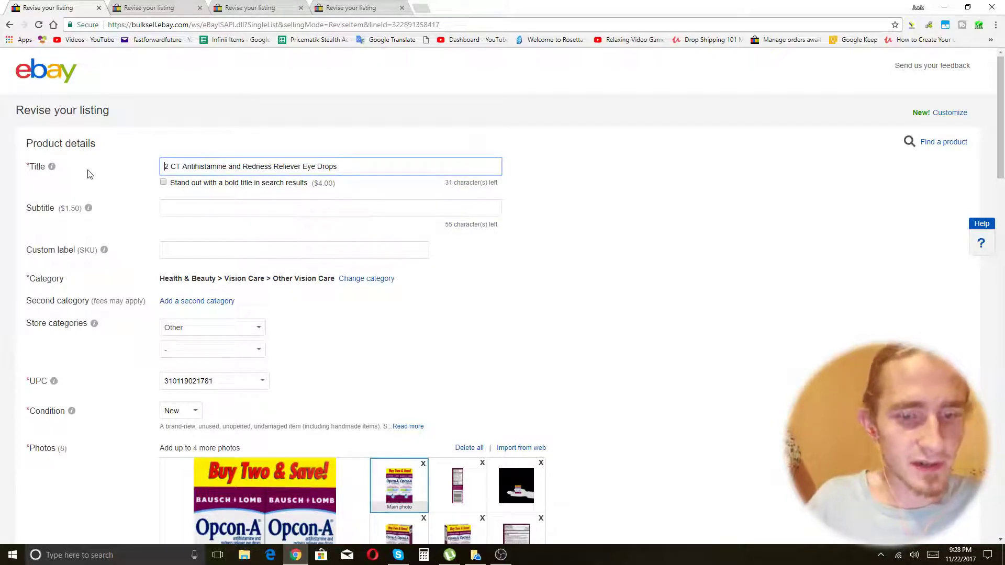
pyautogui.hotkey('ctrl', 'v')
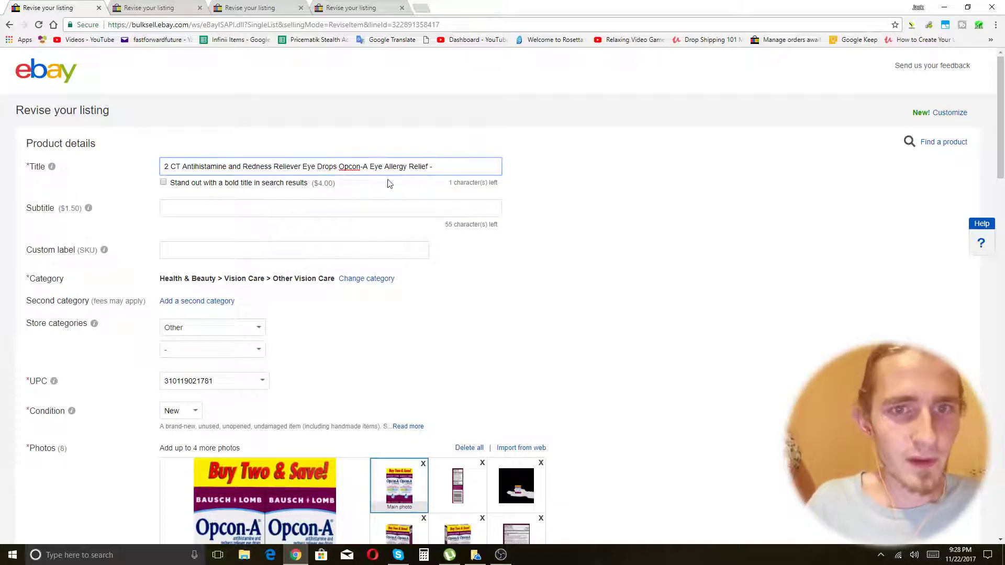
pyautogui.click(458, 167)
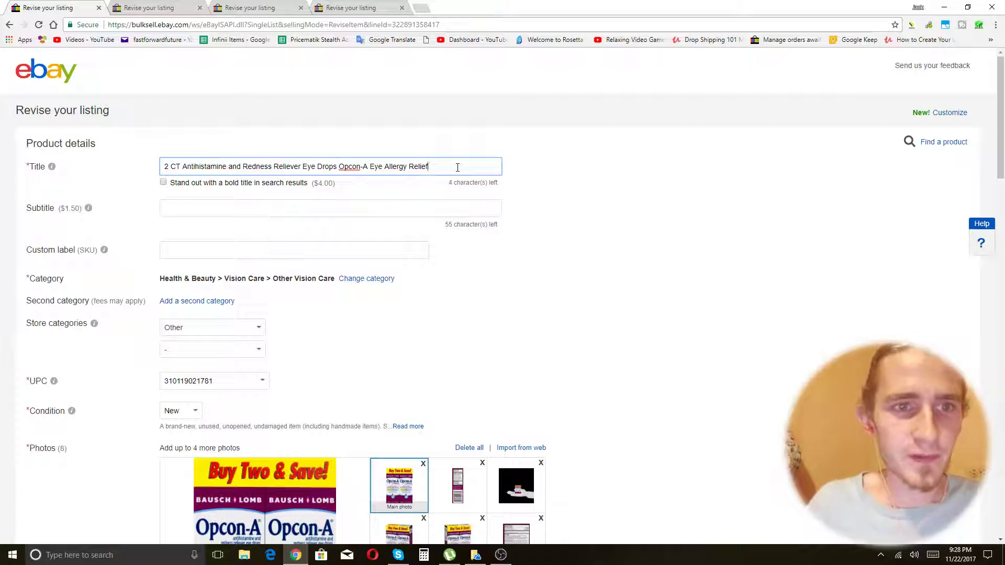
pyautogui.click(156, 142)
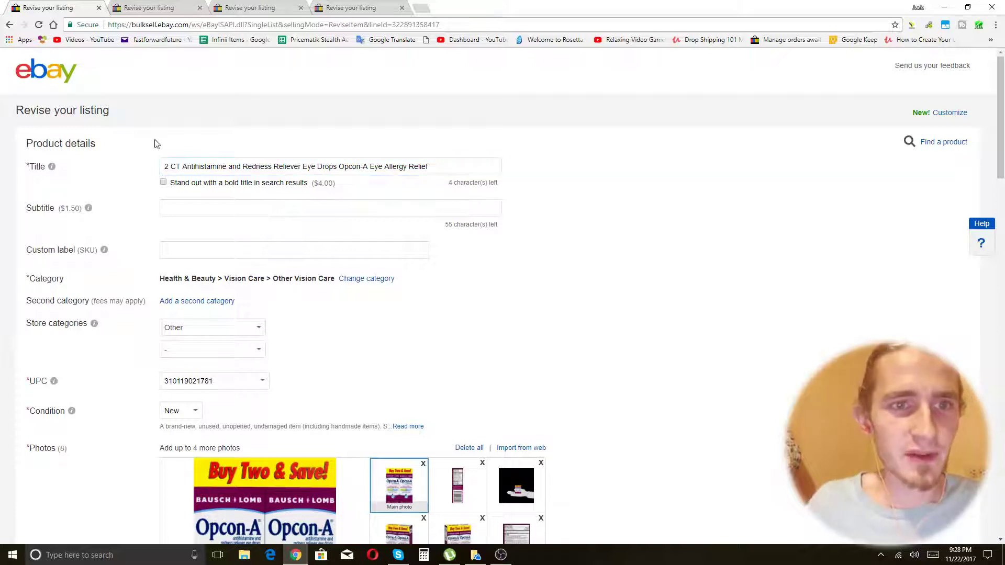
# Step: Review the reworded Opcon-A title and its remaining character allowance, along with the listing's photos
pyautogui.click(184, 170)
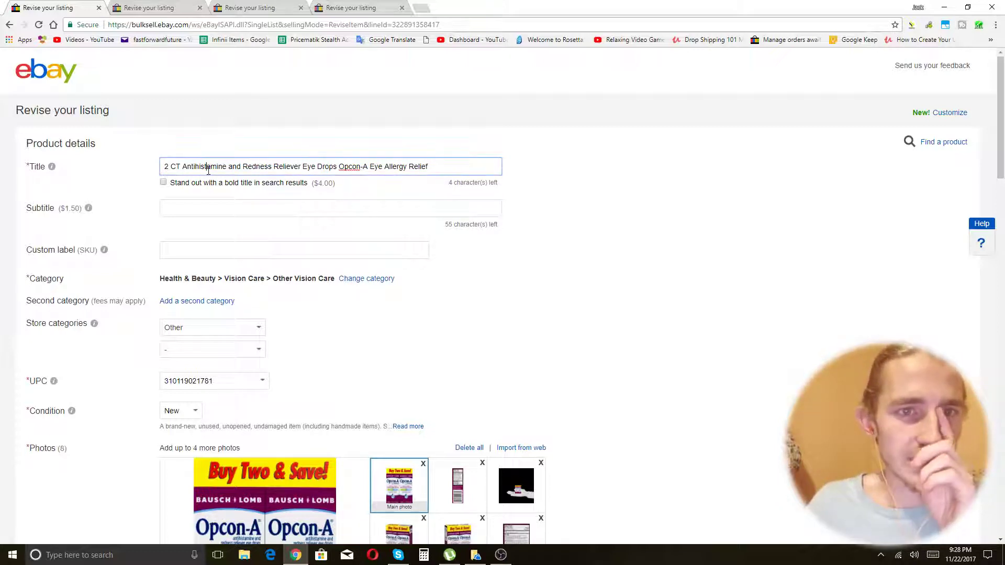
pyautogui.click(578, 182)
pyautogui.scroll(-7, 759, 204)
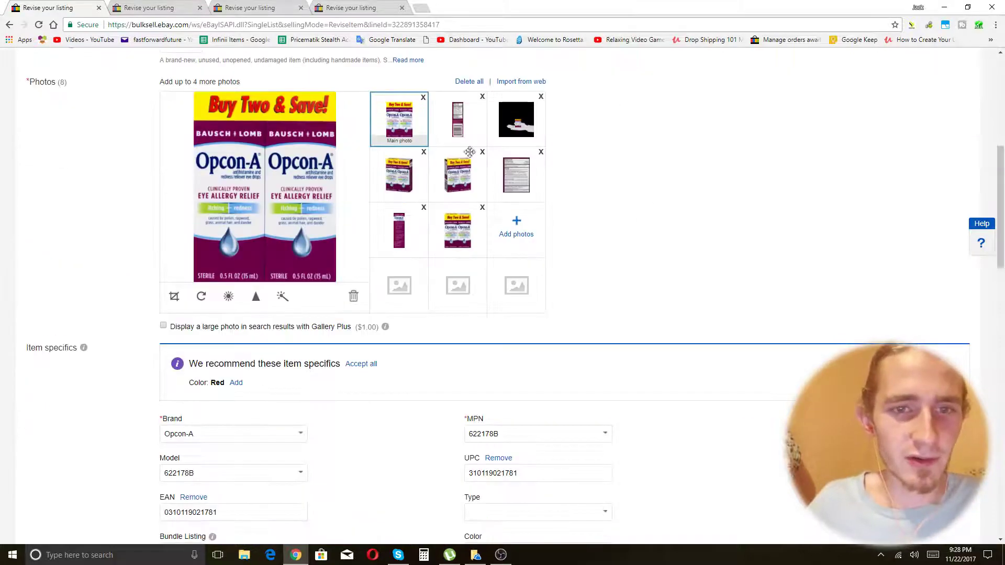
pyautogui.scroll(7, 685, 314)
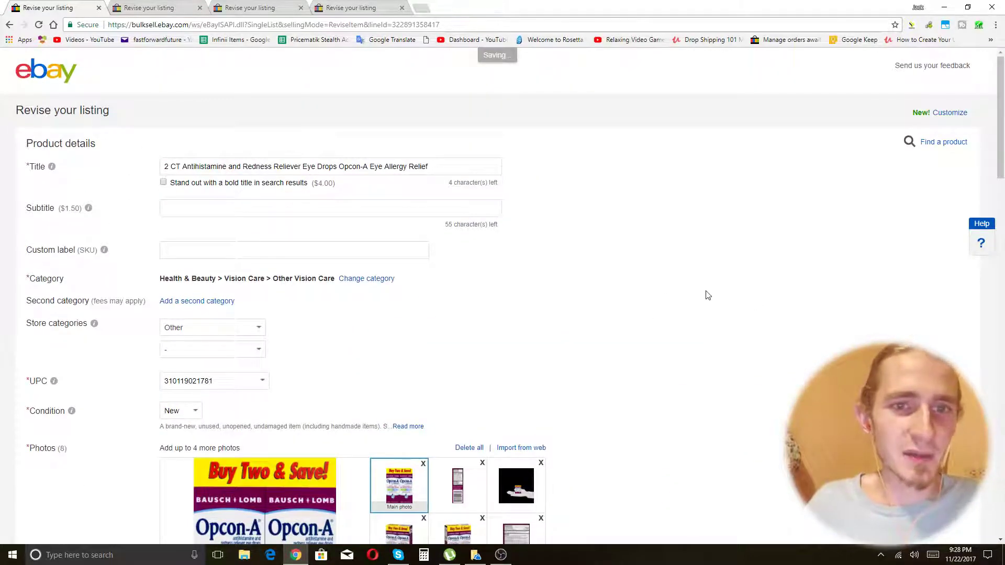
pyautogui.doubleClick(461, 169)
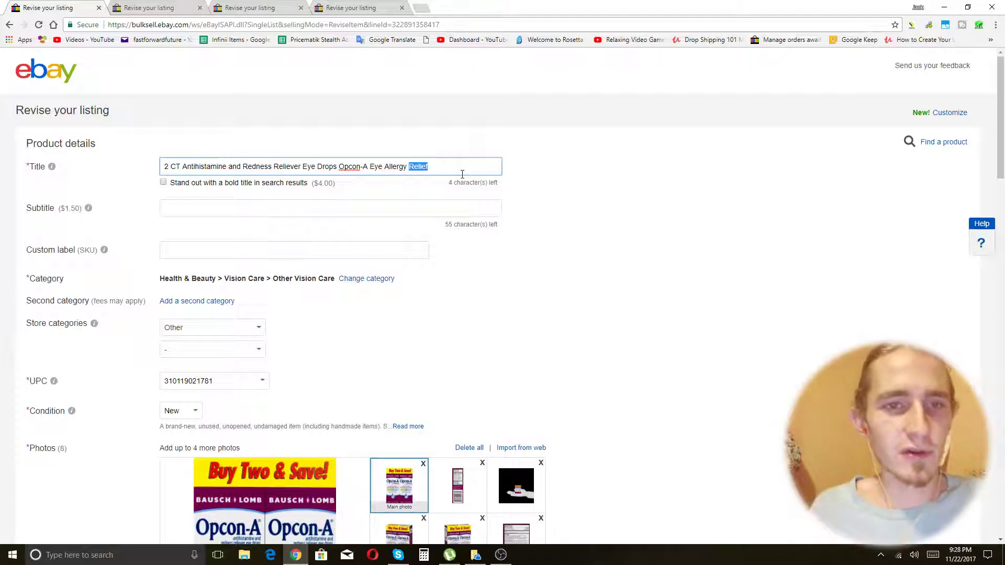
pyautogui.click(456, 171)
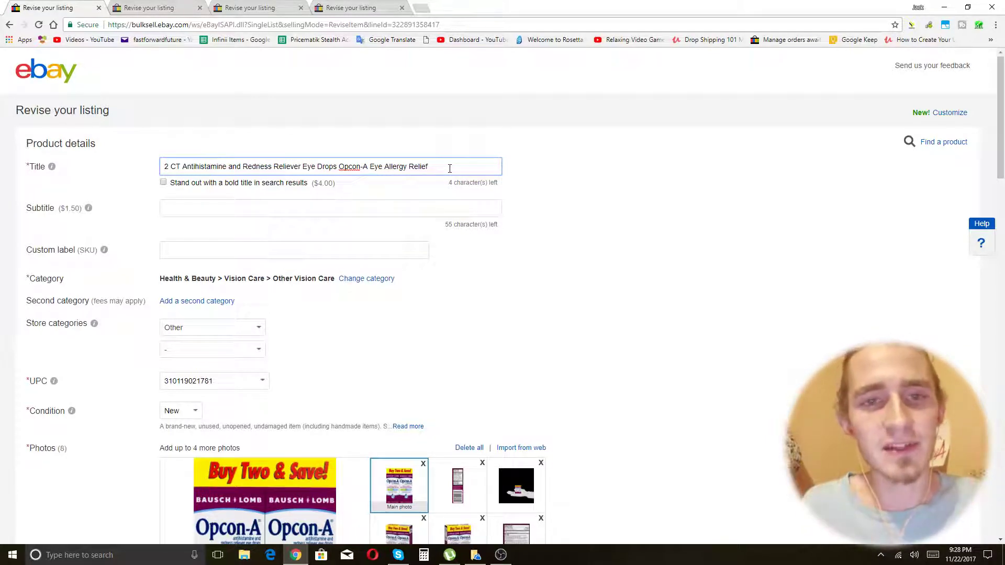
pyautogui.tripleClick(450, 168)
pyautogui.click(450, 171)
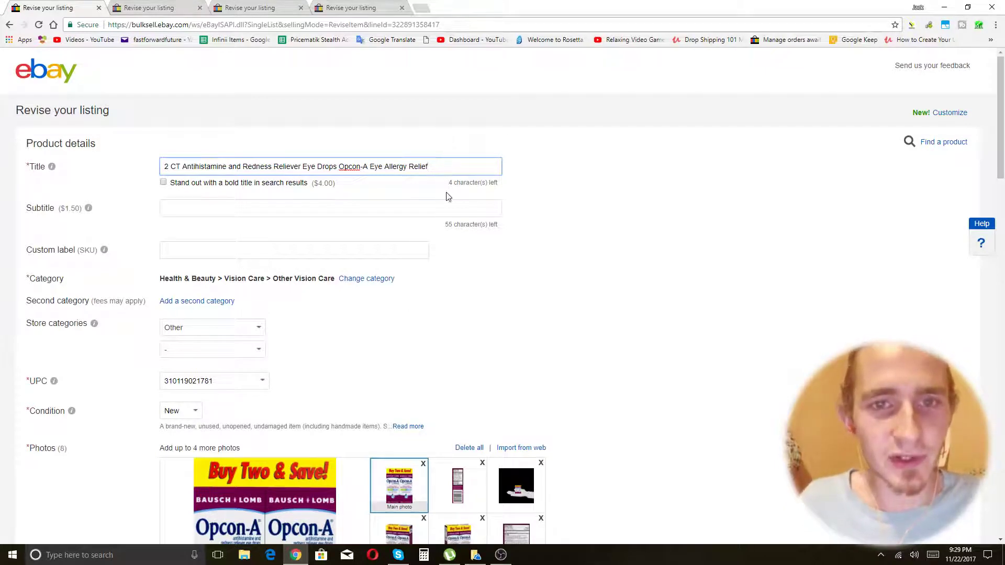
pyautogui.tripleClick(467, 185)
pyautogui.click(567, 215)
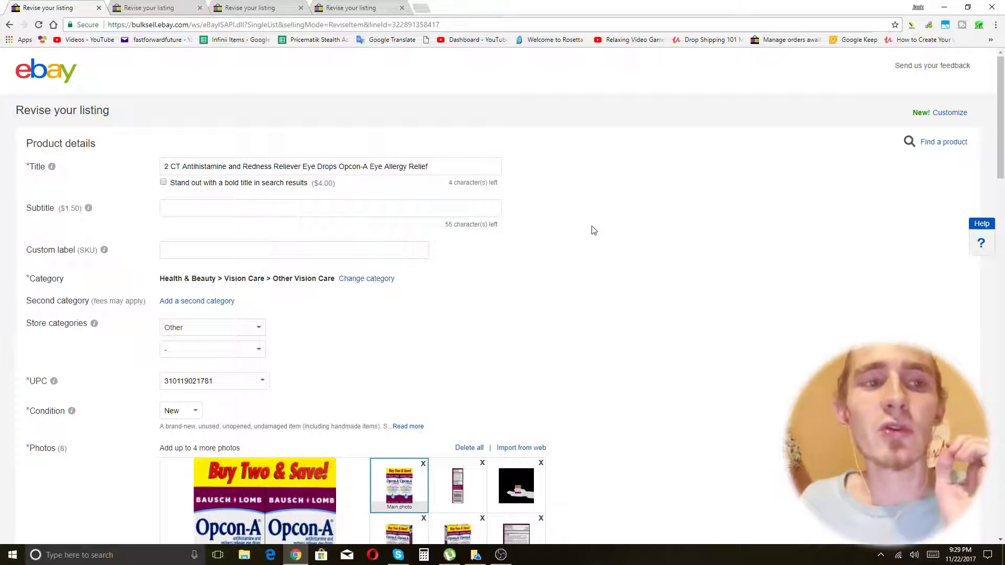
pyautogui.scroll(-2, 596, 230)
pyautogui.scroll(2, 707, 294)
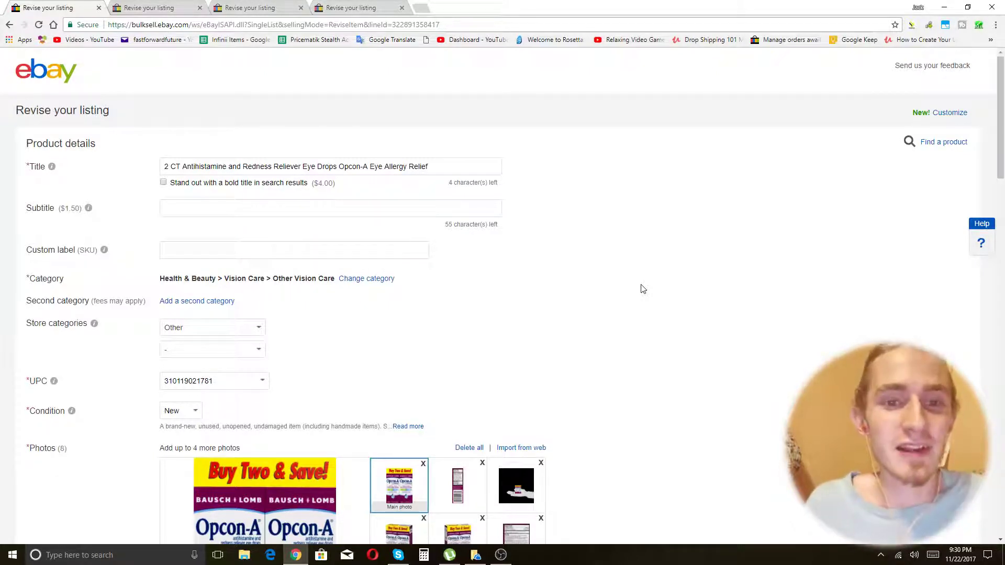
# Step: Make an angled view of the Opcon-A box the listing's main photo, ahead of the straight front view
pyautogui.click(433, 167)
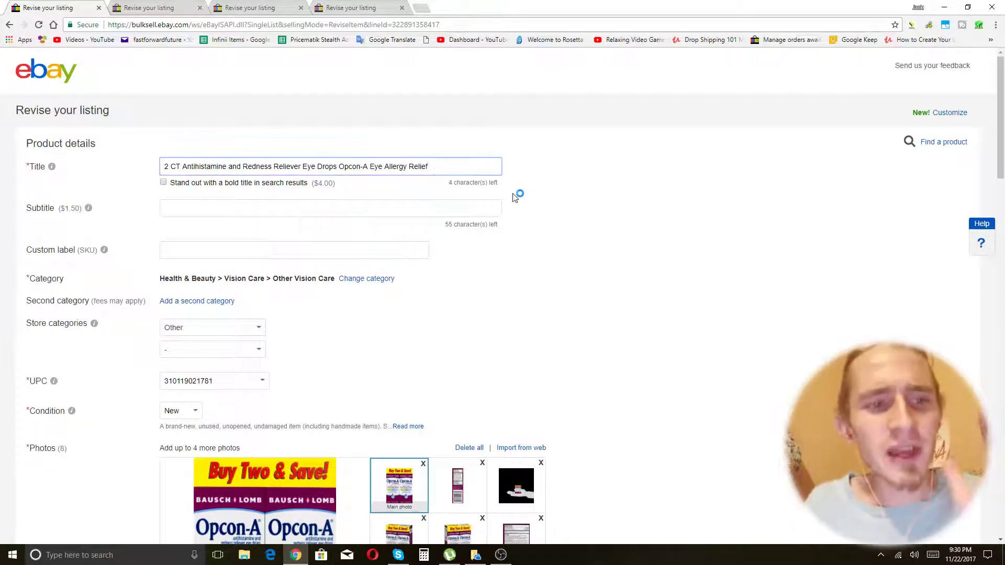
pyautogui.scroll(-2, 516, 196)
pyautogui.scroll(-4, 618, 231)
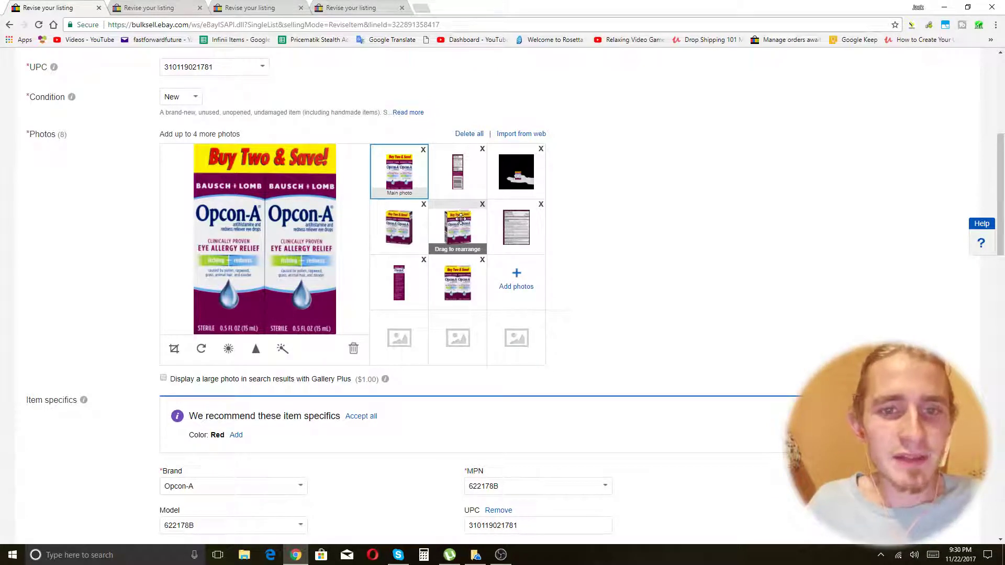
pyautogui.moveTo(461, 219); pyautogui.dragTo(406, 175)
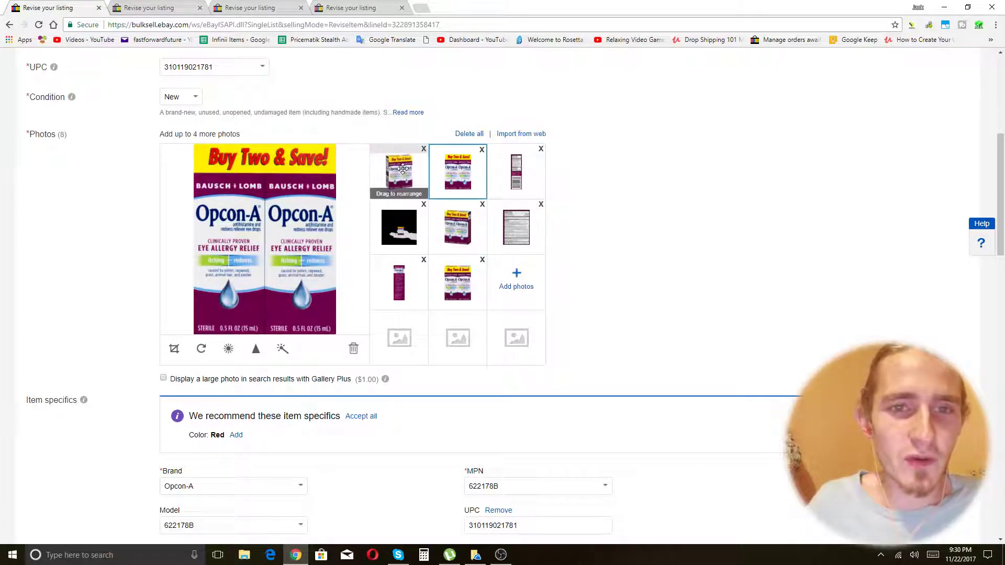
pyautogui.click(406, 174)
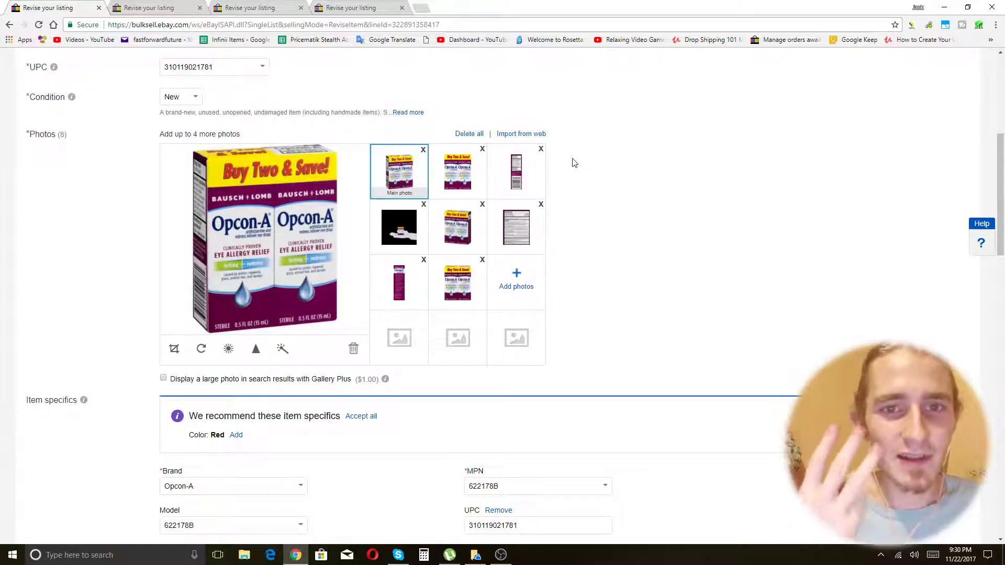
# Step: Examine the Opcon-A listing's item specifics and the preset options offered for Type
pyautogui.scroll(-2, 589, 159)
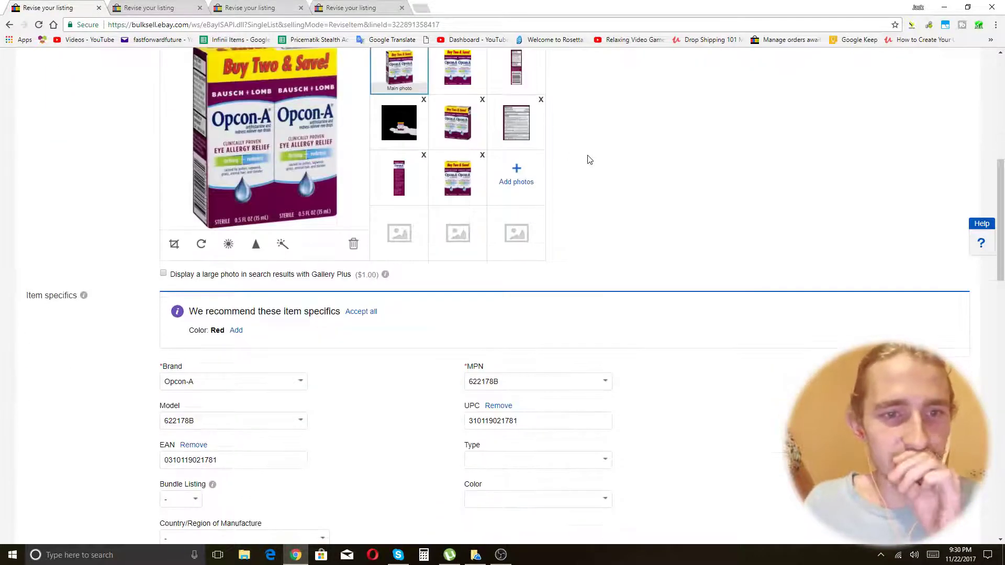
pyautogui.scroll(-5, 317, 139)
pyautogui.scroll(3, 288, 157)
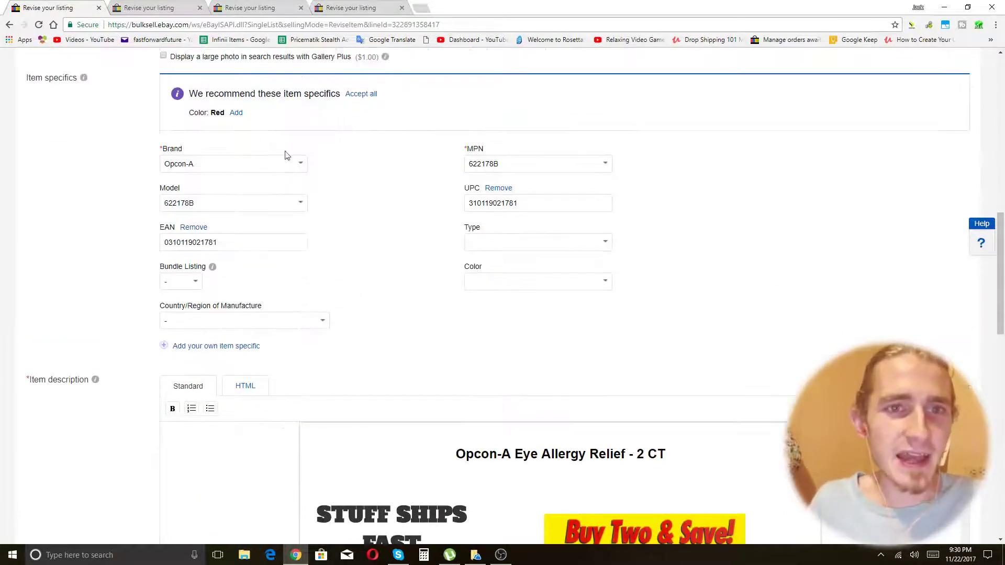
pyautogui.scroll(-1, 341, 267)
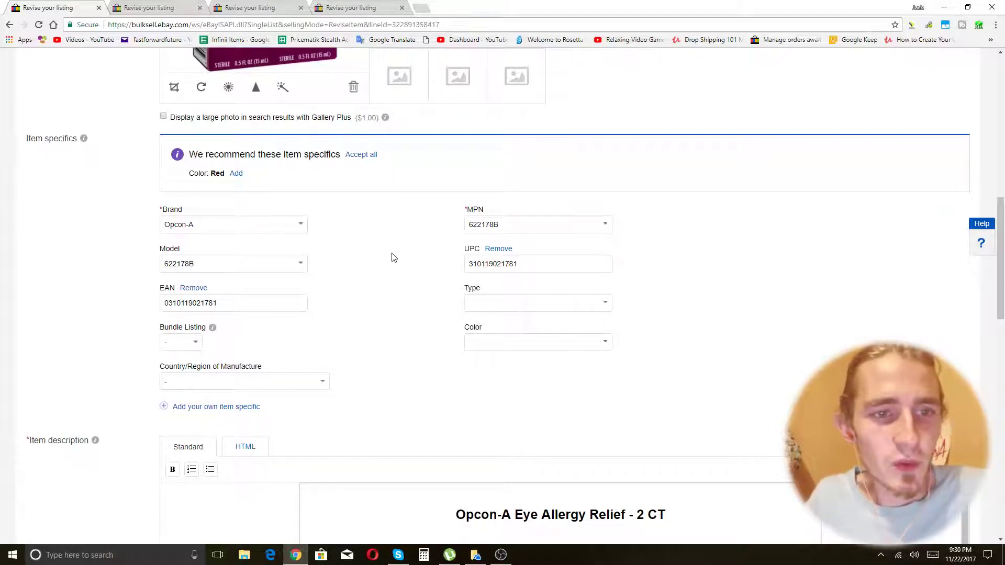
pyautogui.click(512, 303)
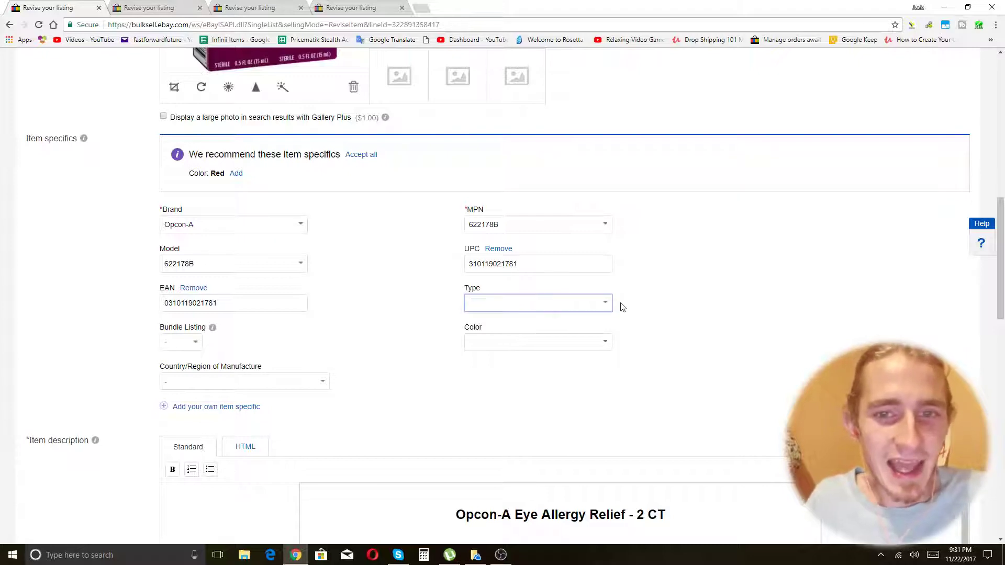
pyautogui.click(608, 304)
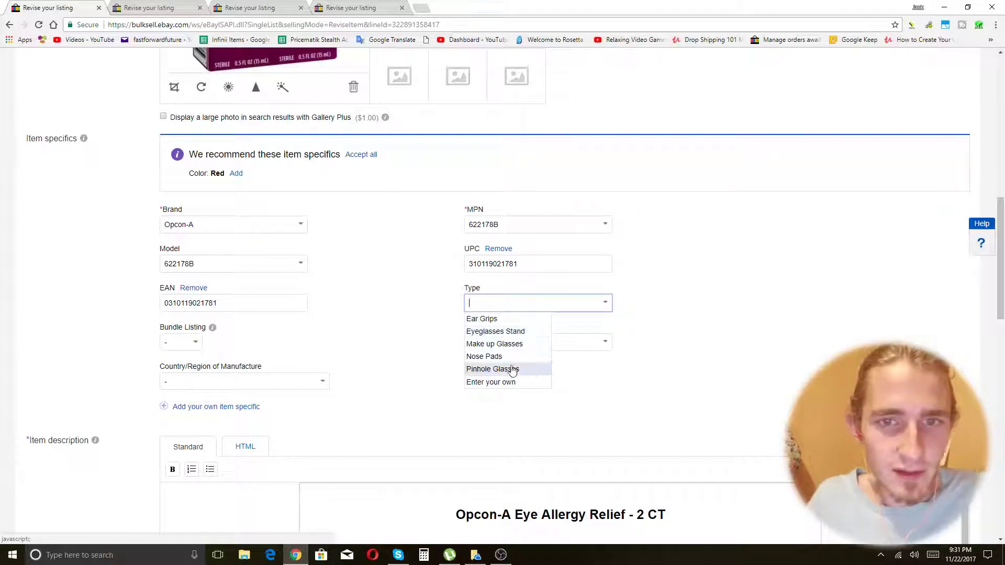
pyautogui.click(417, 335)
# Step: Change the listing's category to Health & Beauty > Vision Care > Eye Drops & Wash
pyautogui.scroll(6, 418, 335)
pyautogui.scroll(5, 131, 328)
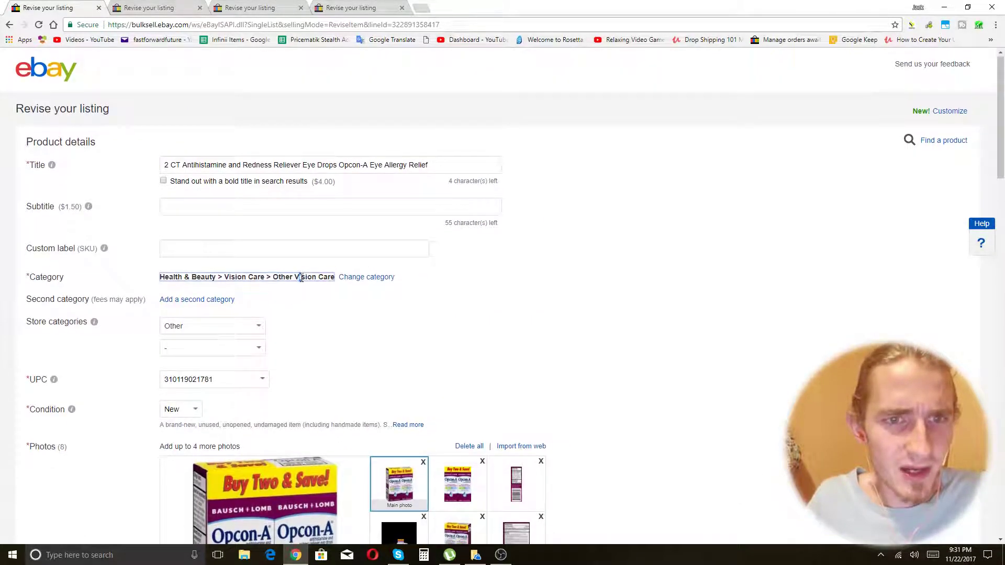
pyautogui.scroll(-1, 301, 276)
pyautogui.click(362, 227)
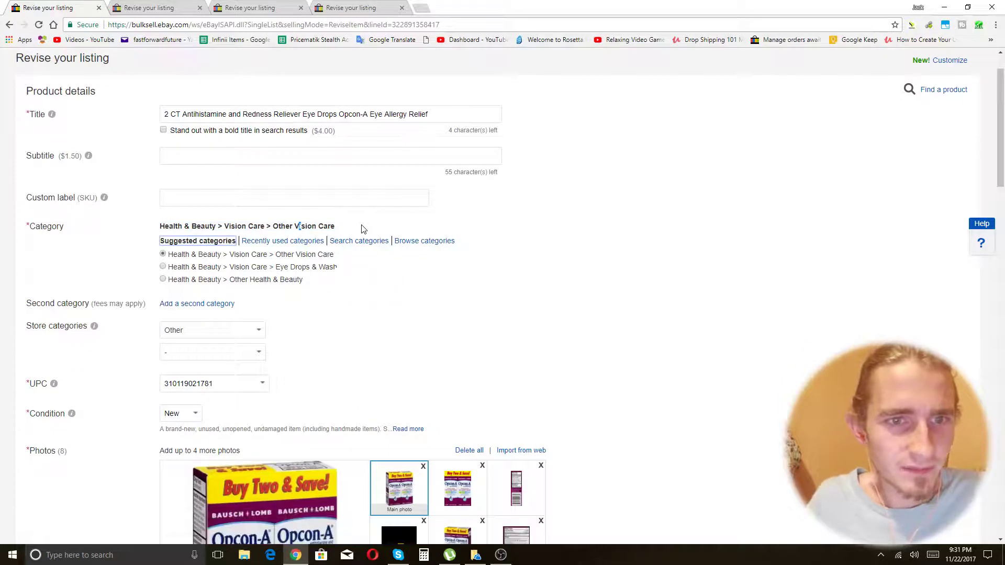
pyautogui.click(163, 268)
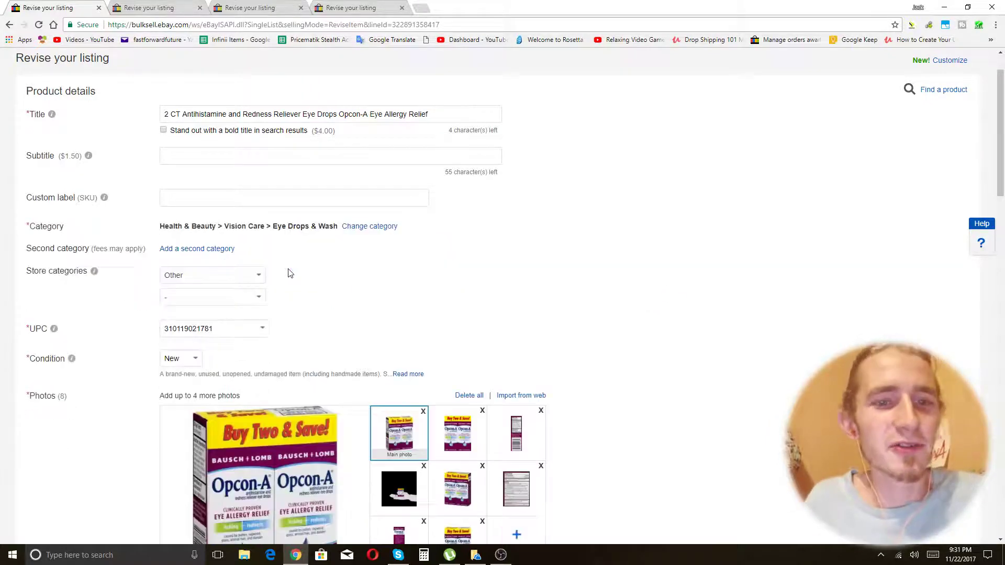
# Step: Check the item specifics for the new category, along with the title, description and selling details
pyautogui.scroll(-8, 522, 214)
pyautogui.scroll(-2, 547, 283)
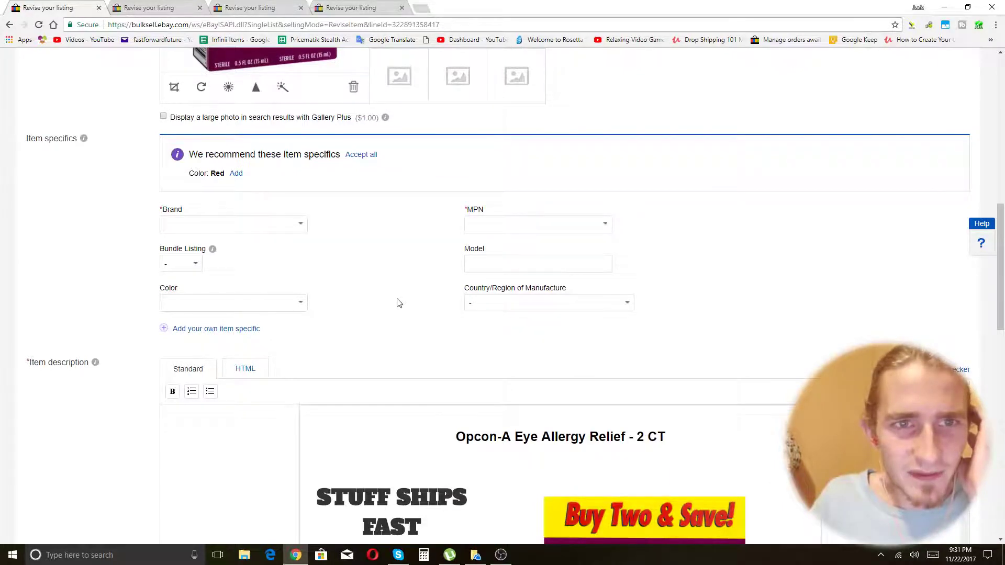
pyautogui.scroll(6, 397, 303)
pyautogui.scroll(5, 397, 298)
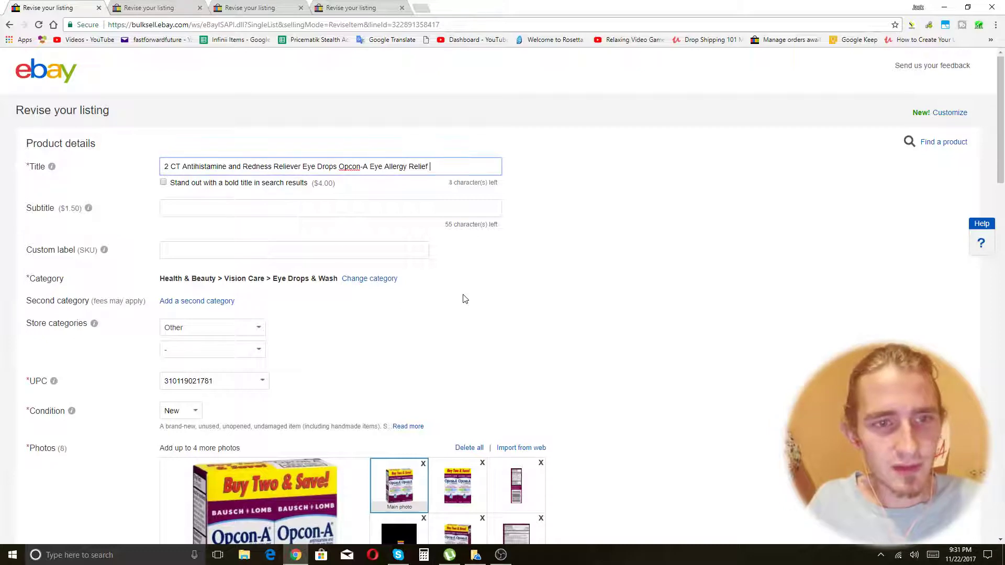
pyautogui.scroll(-8, 602, 294)
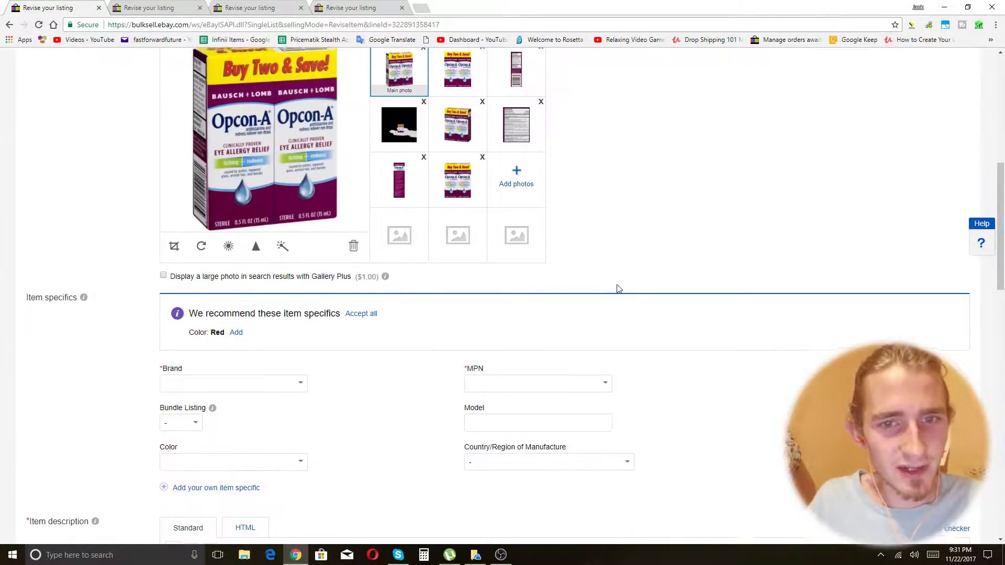
pyautogui.scroll(7, 617, 289)
pyautogui.scroll(-8, 618, 289)
pyautogui.scroll(-15, 617, 288)
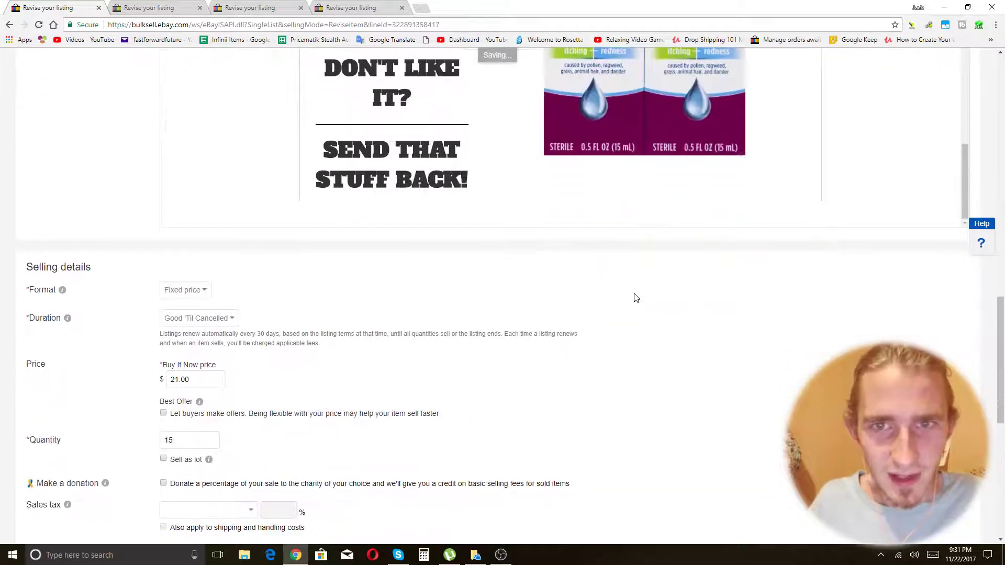
pyautogui.scroll(3, 725, 192)
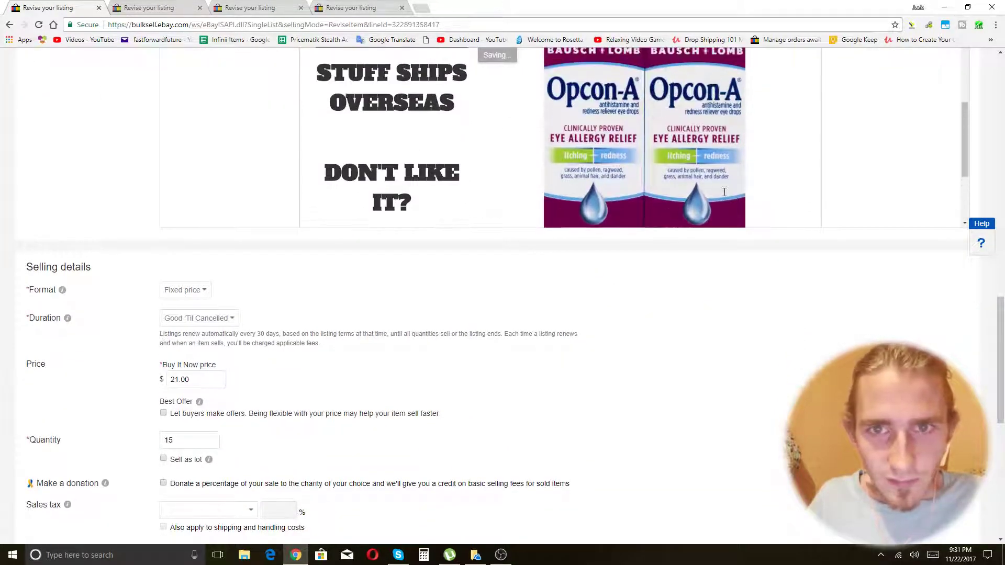
pyautogui.scroll(8, 157, 199)
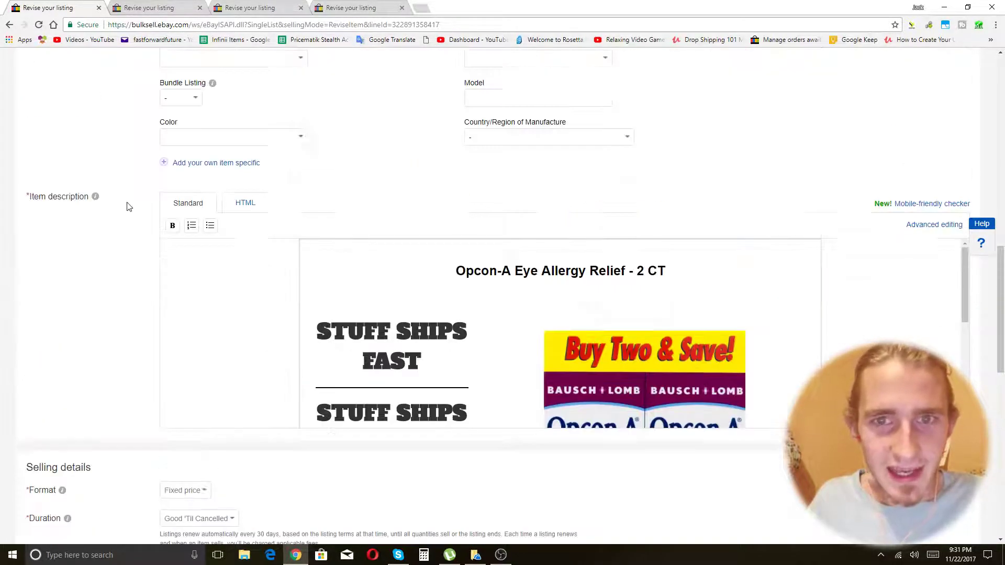
# Step: Enter "Bausch Lomb" as the brand in the item specifics
pyautogui.click(244, 171)
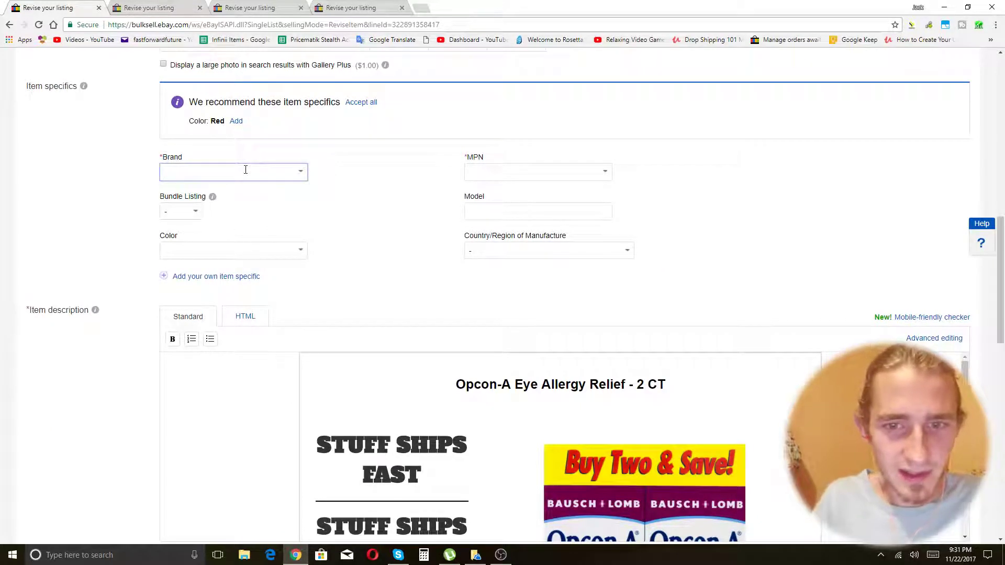
pyautogui.write('Bausch')
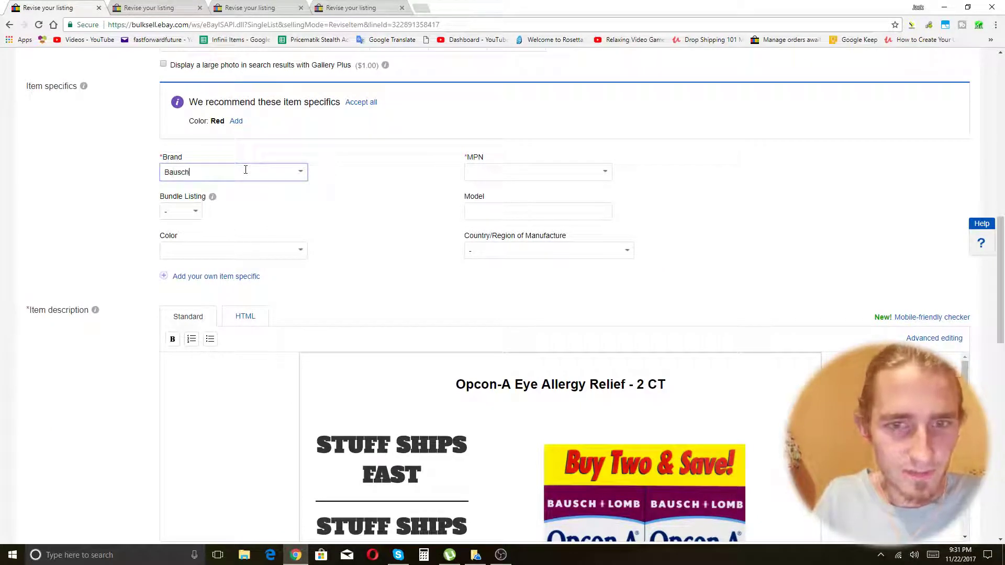
pyautogui.write(' and')
pyautogui.press('BackSpace')
pyautogui.press('BackSpace')
pyautogui.press('BackSpace')
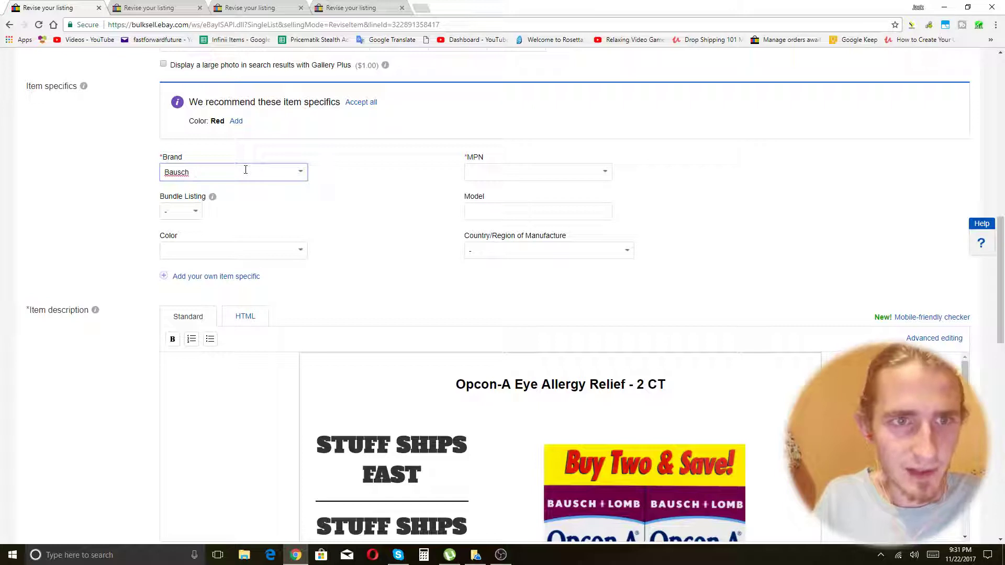
pyautogui.write('Lomb')
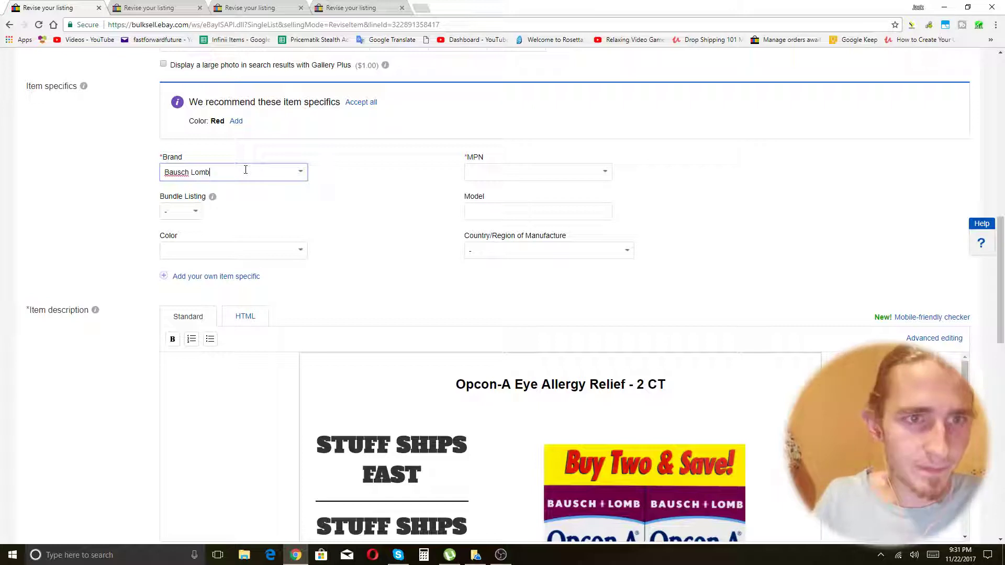
pyautogui.click(301, 172)
pyautogui.click(322, 171)
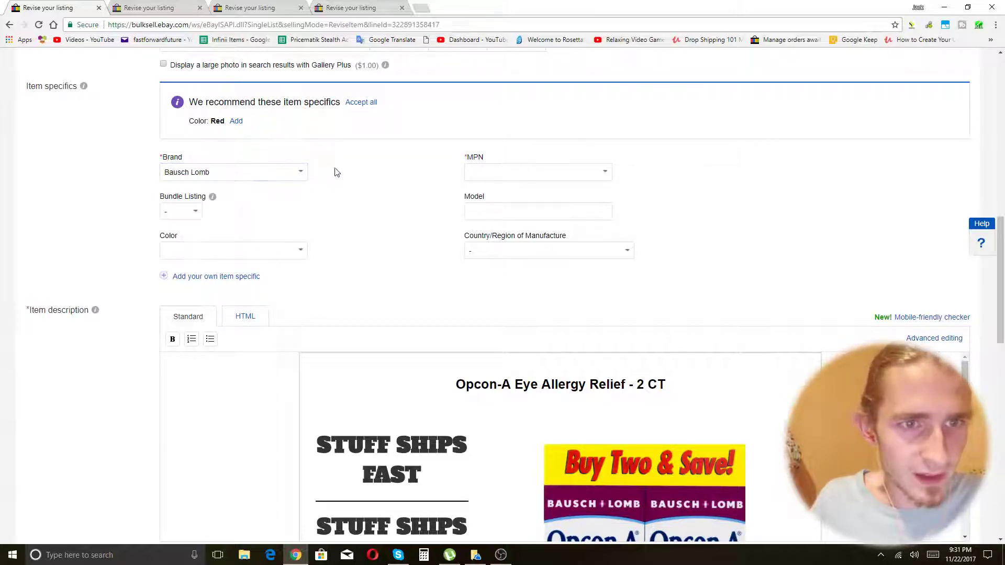
# Step: Enter "OPCON-A" as the MPN and copy the same value into the Model item specific
pyautogui.click(539, 170)
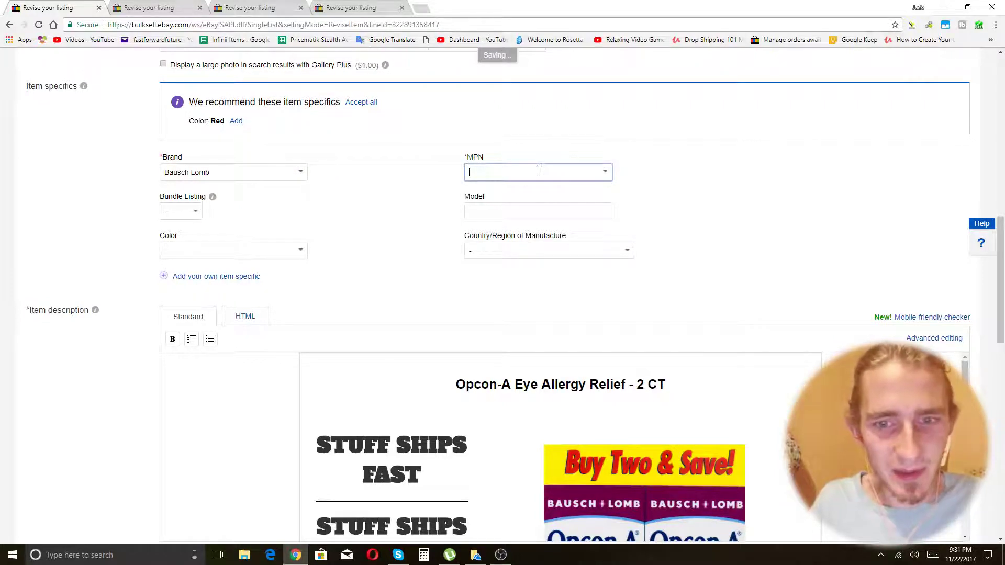
pyautogui.write('OPCON-A')
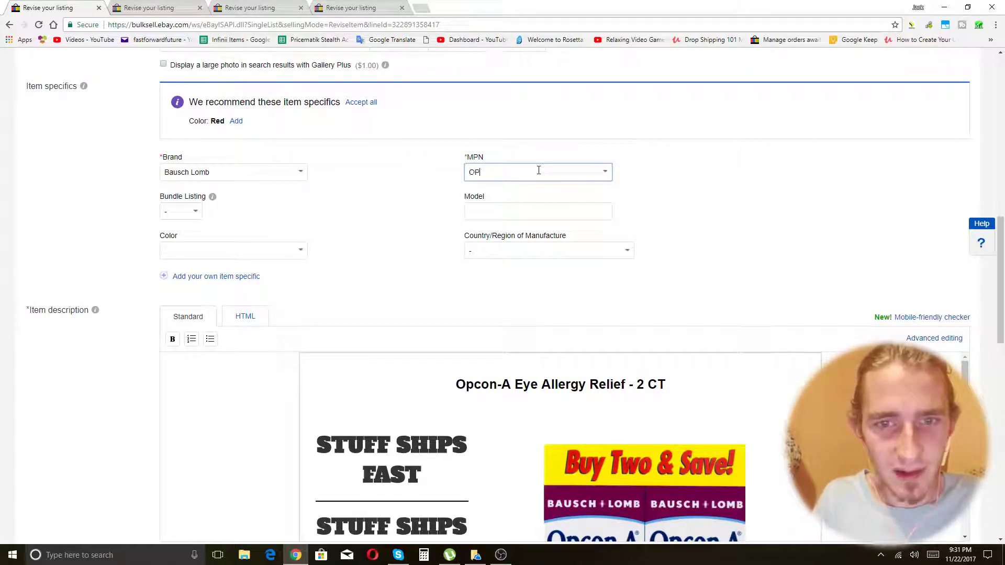
pyautogui.moveTo(538, 175); pyautogui.dragTo(415, 189)
pyautogui.hotkey('ctrl', 'c')
pyautogui.click(506, 213)
pyautogui.hotkey('ctrl', 'v')
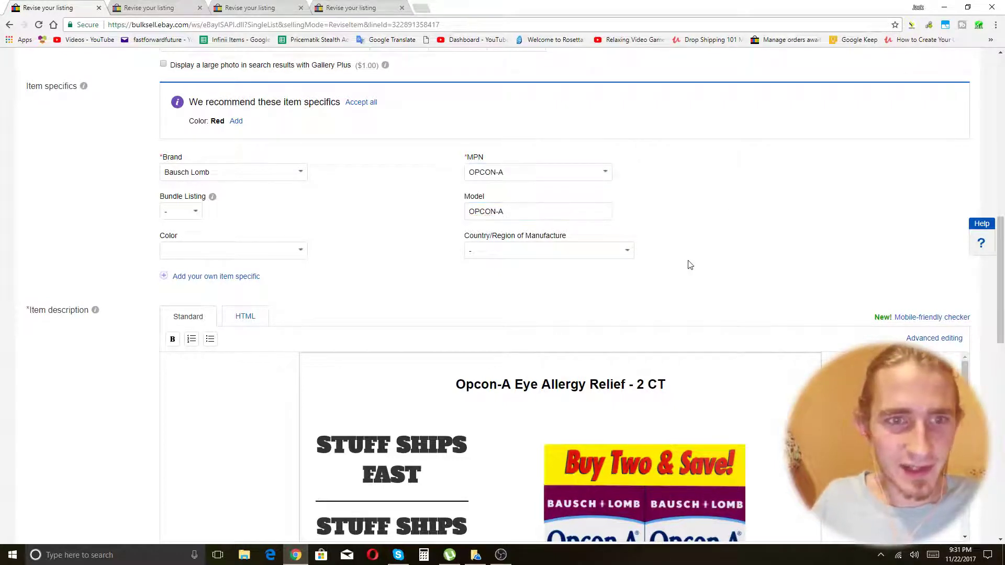
# Step: Review the listing's photos and item specifics, and examine the heading, slogans and product image in the item description
pyautogui.scroll(2, 690, 265)
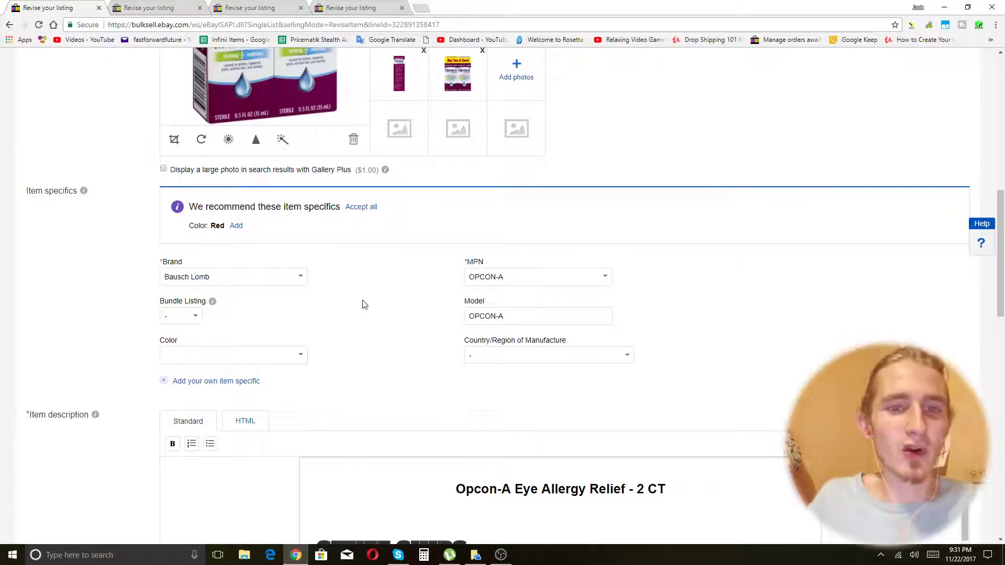
pyautogui.scroll(3, 440, 346)
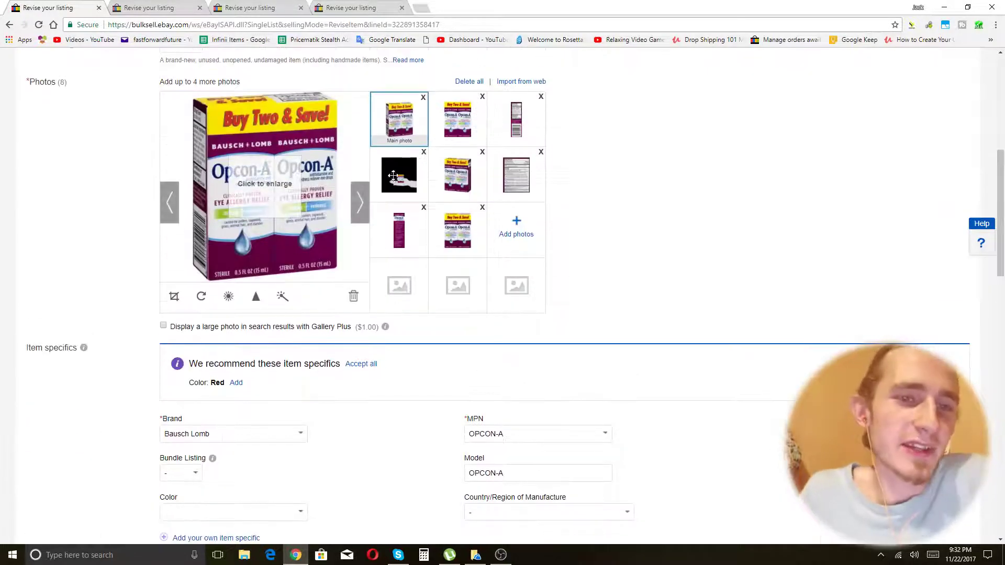
pyautogui.scroll(-5, 602, 243)
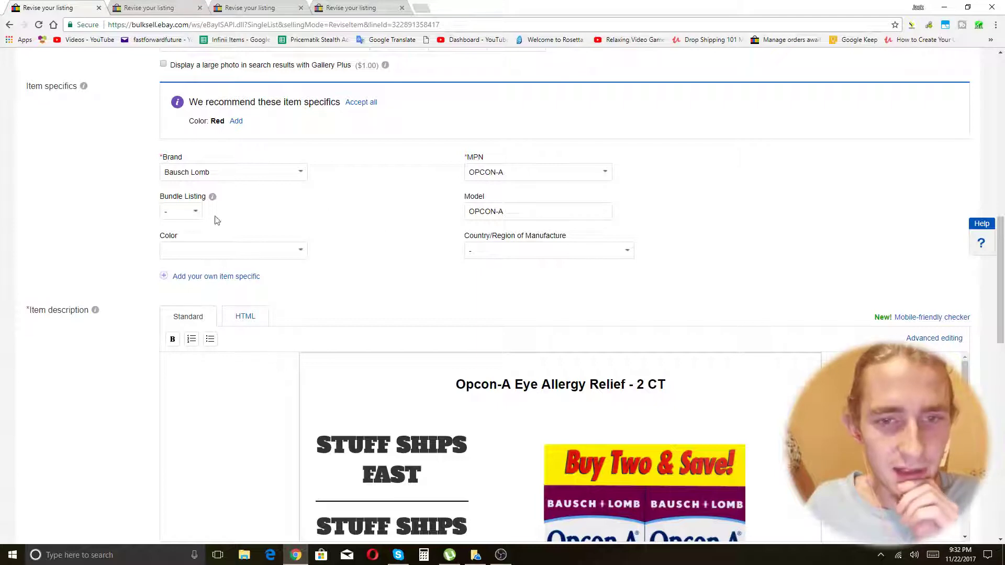
pyautogui.scroll(-6, 107, 231)
pyautogui.scroll(-2, 375, 148)
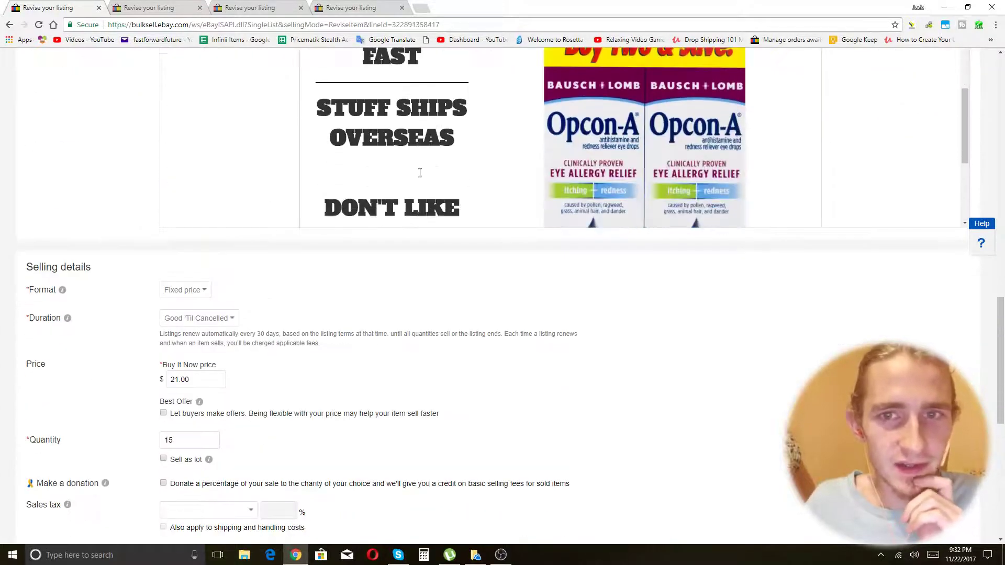
pyautogui.scroll(2, 293, 180)
pyautogui.scroll(3, 96, 195)
pyautogui.click(538, 227)
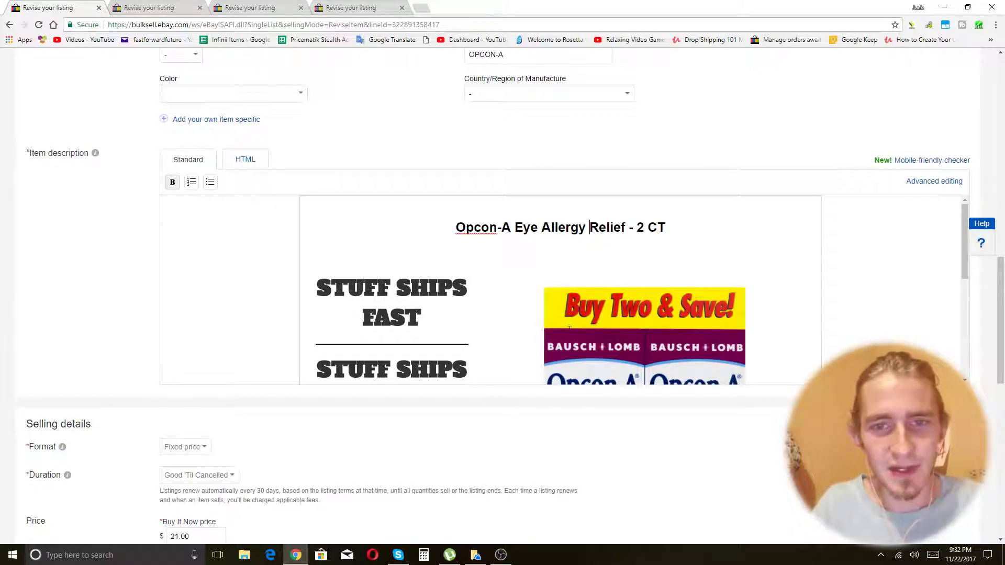
pyautogui.scroll(-2, 657, 318)
pyautogui.scroll(-2, 657, 319)
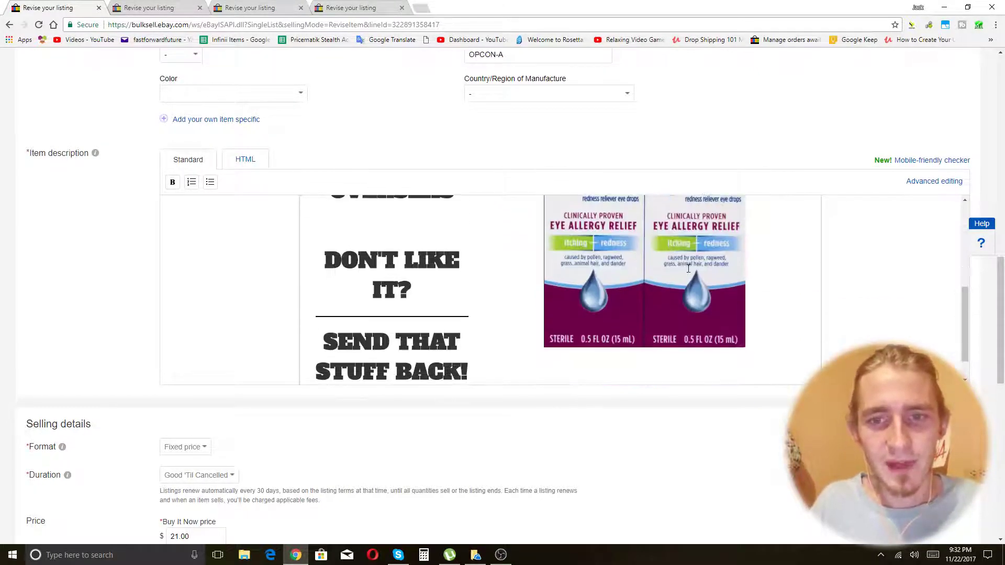
pyautogui.scroll(2, 697, 271)
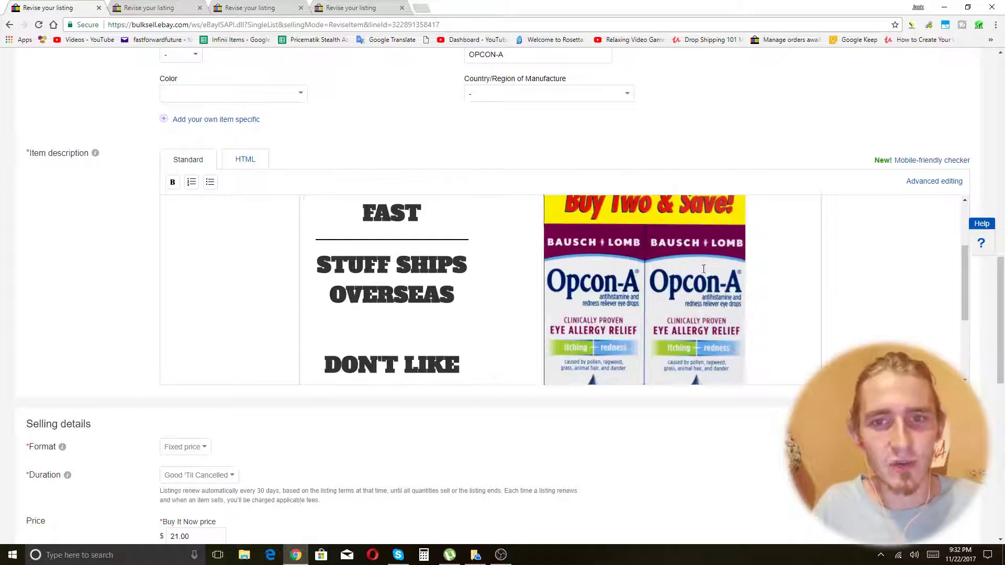
pyautogui.scroll(3, 704, 269)
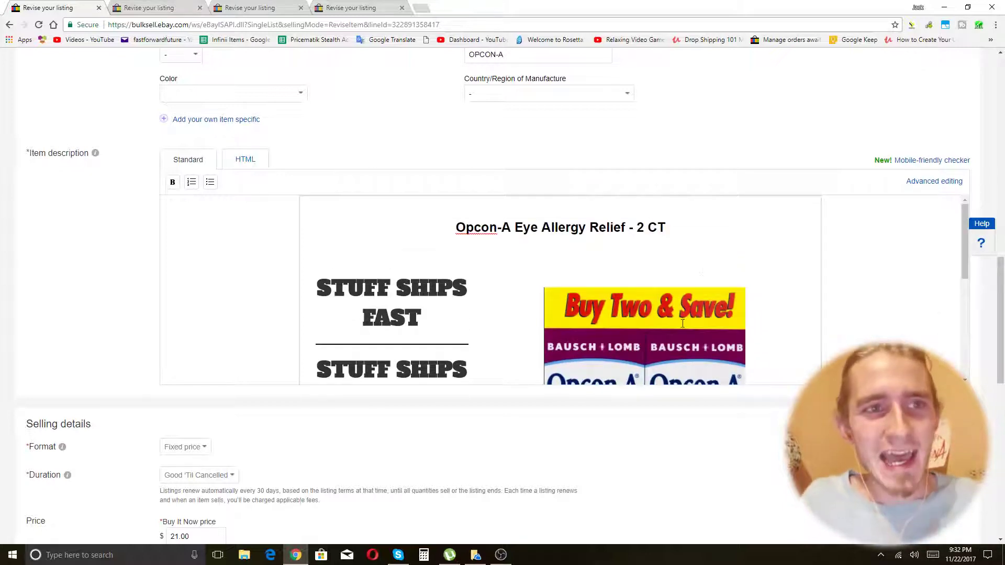
pyautogui.doubleClick(110, 25)
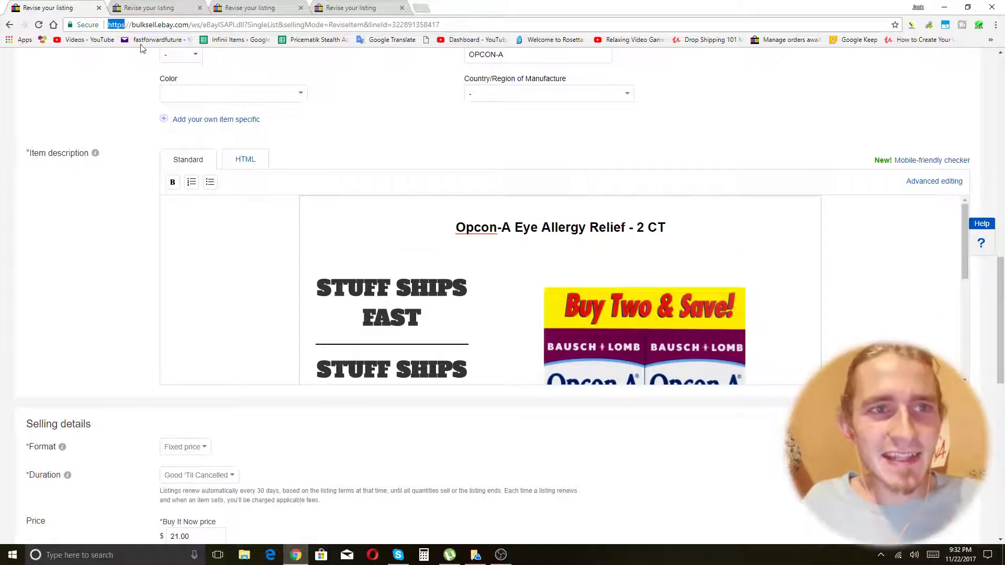
pyautogui.click(674, 315)
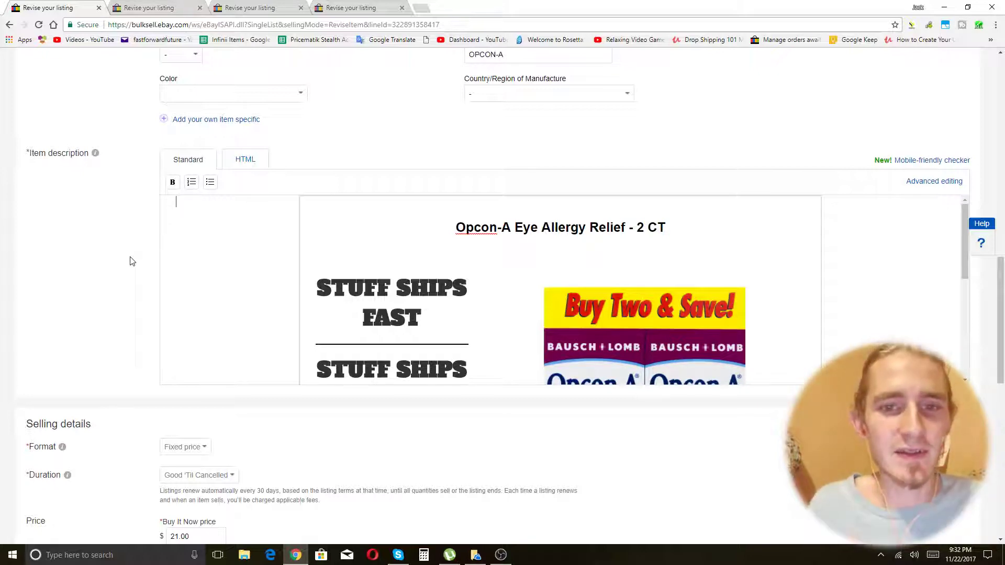
# Step: Look over the revised listing's item specifics, title, category and photos once more
pyautogui.scroll(5, 125, 273)
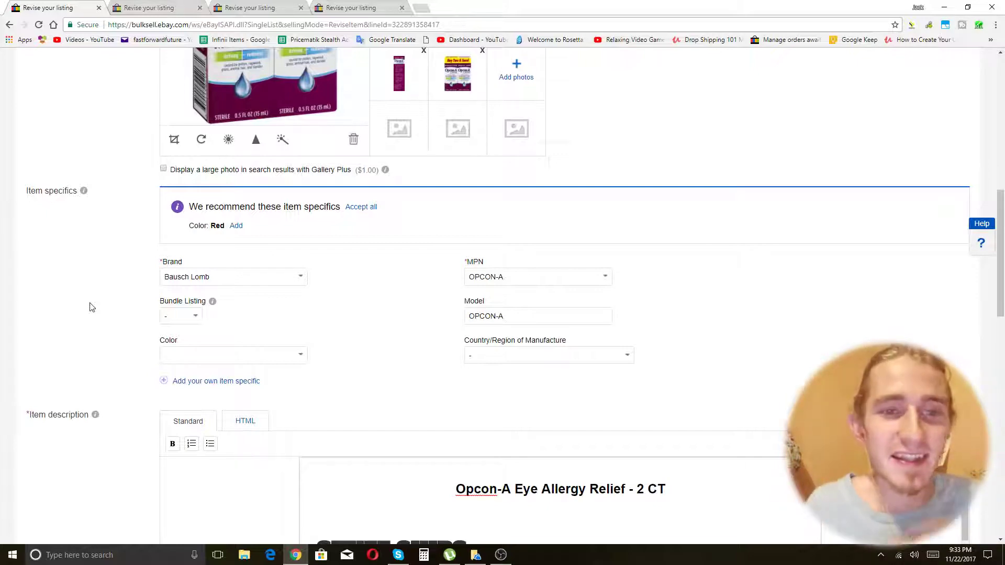
pyautogui.scroll(-3, 92, 307)
pyautogui.scroll(12, 90, 308)
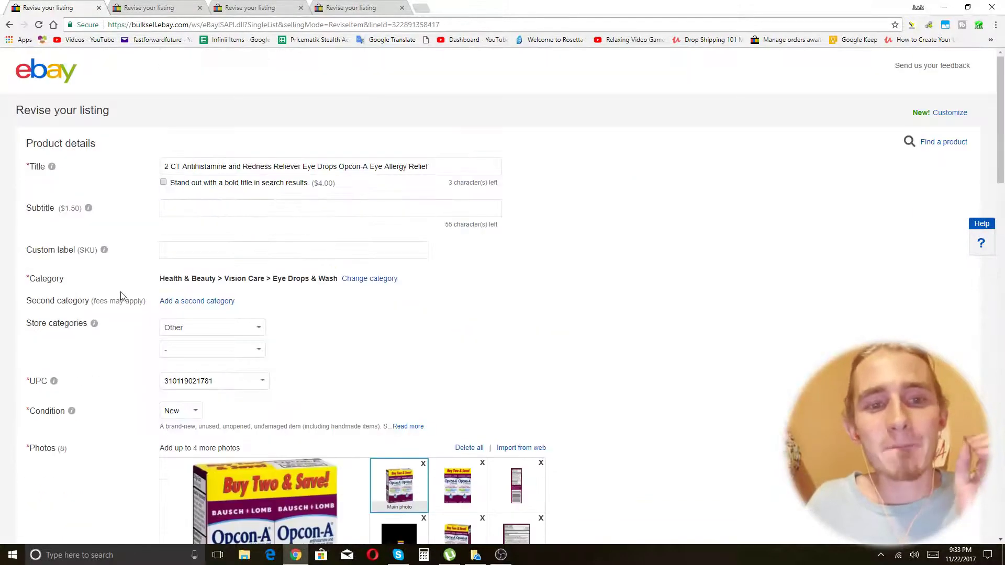
pyautogui.scroll(-5, 105, 302)
pyautogui.scroll(-1, 121, 296)
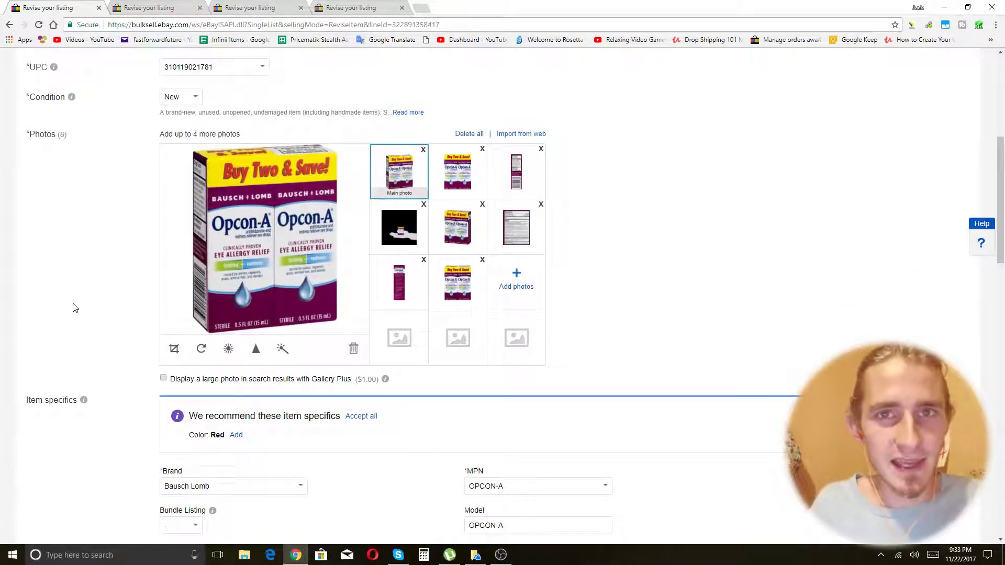
# Step: Review the eye drops listing from its title down to the slogans and product image in the item description
pyautogui.scroll(5, 75, 307)
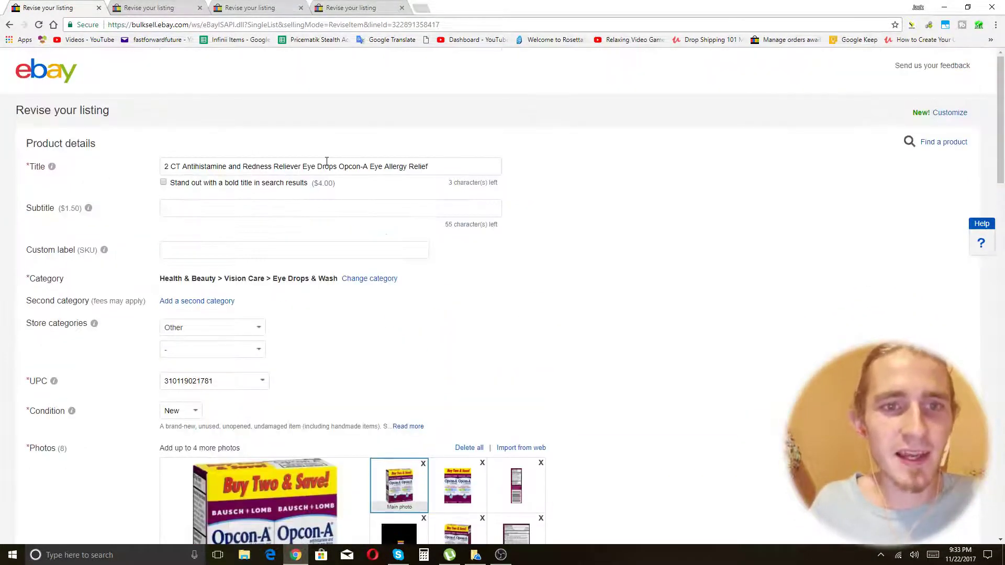
pyautogui.scroll(-4, 608, 256)
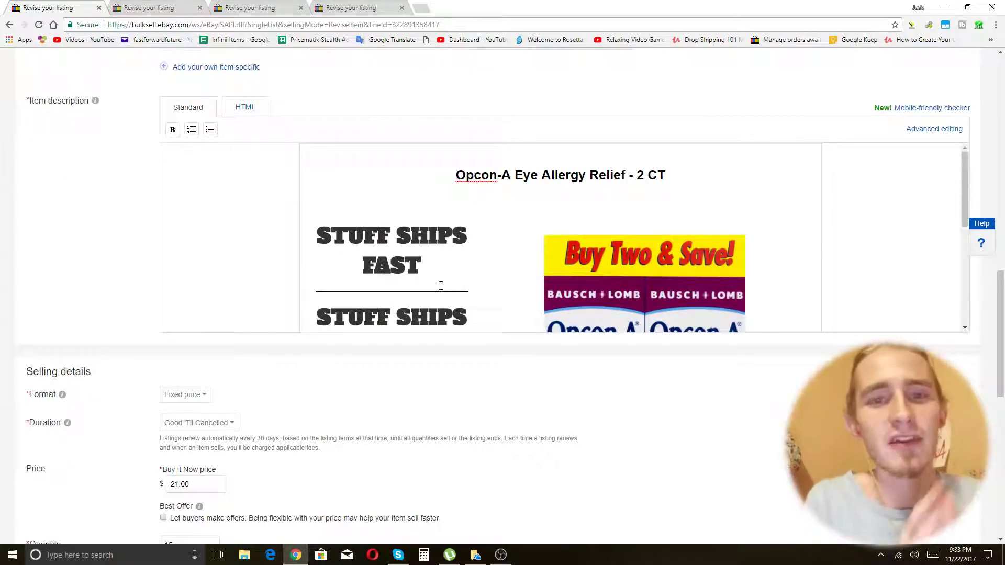
pyautogui.scroll(-6, 639, 195)
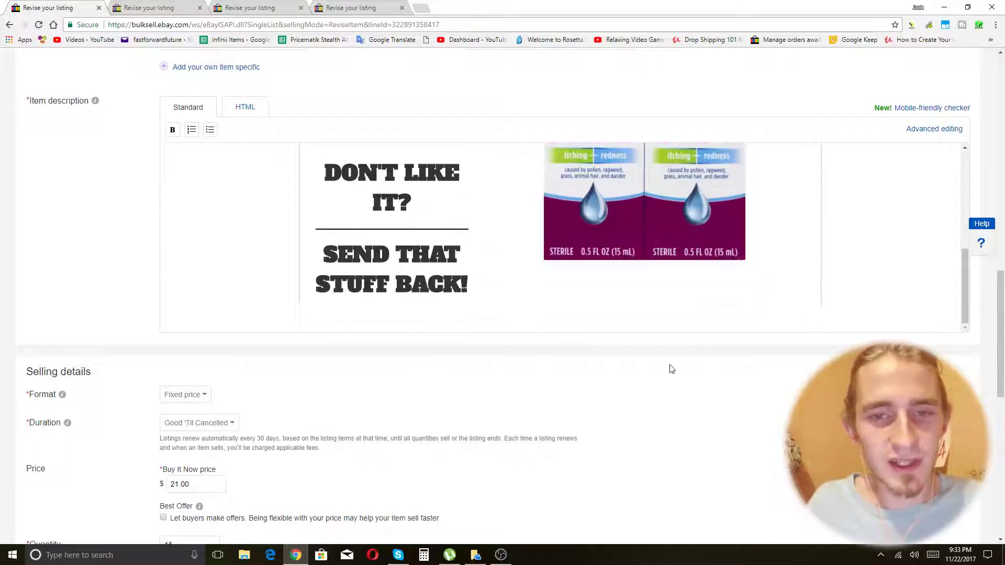
pyautogui.scroll(-7, 669, 368)
pyautogui.scroll(3, 180, 320)
pyautogui.scroll(15, 181, 320)
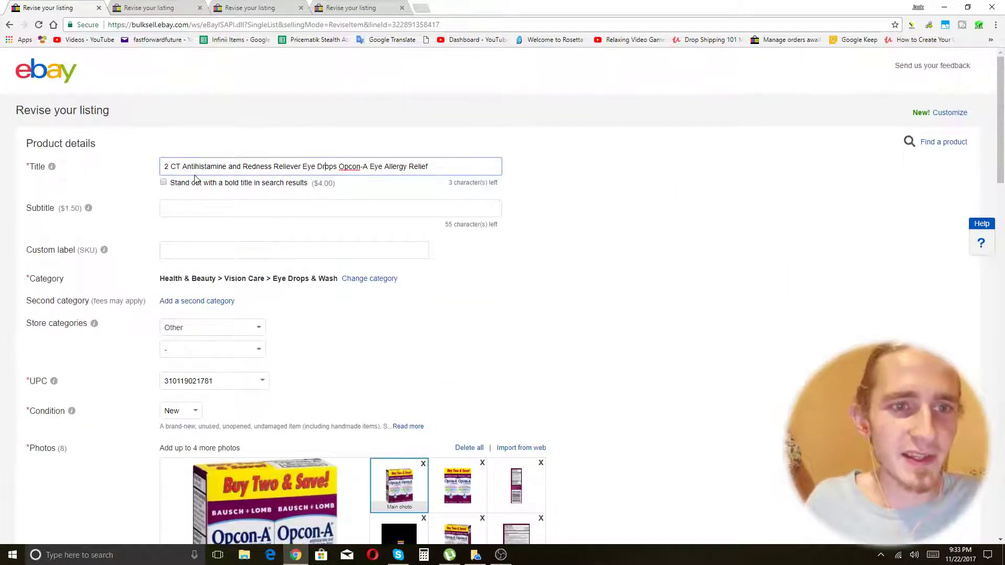
# Step: Check the listing's title wording, category, photos and item description again
pyautogui.tripleClick(188, 166)
pyautogui.click(523, 225)
pyautogui.scroll(-1, 553, 226)
pyautogui.scroll(-13, 67, 244)
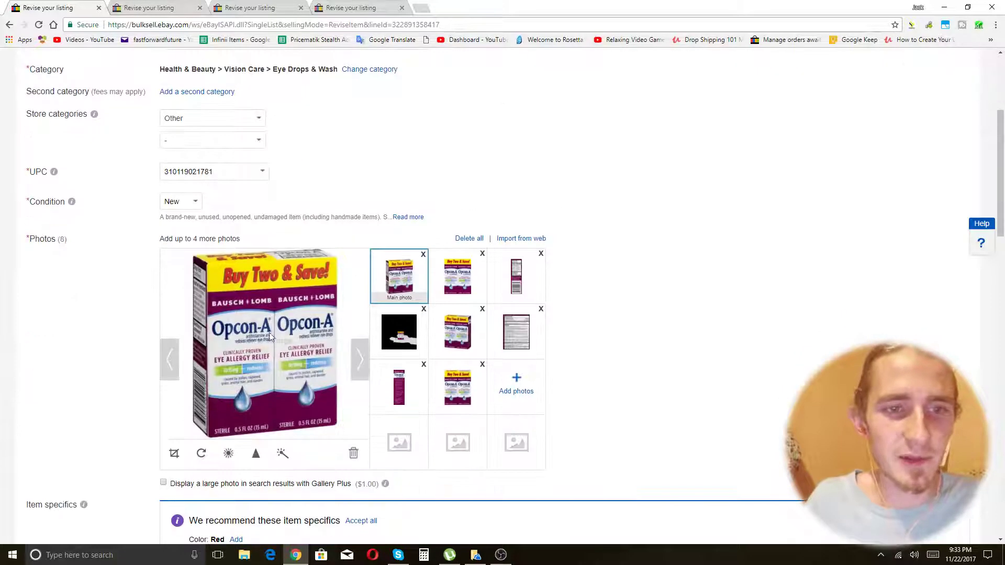
pyautogui.scroll(5, 473, 215)
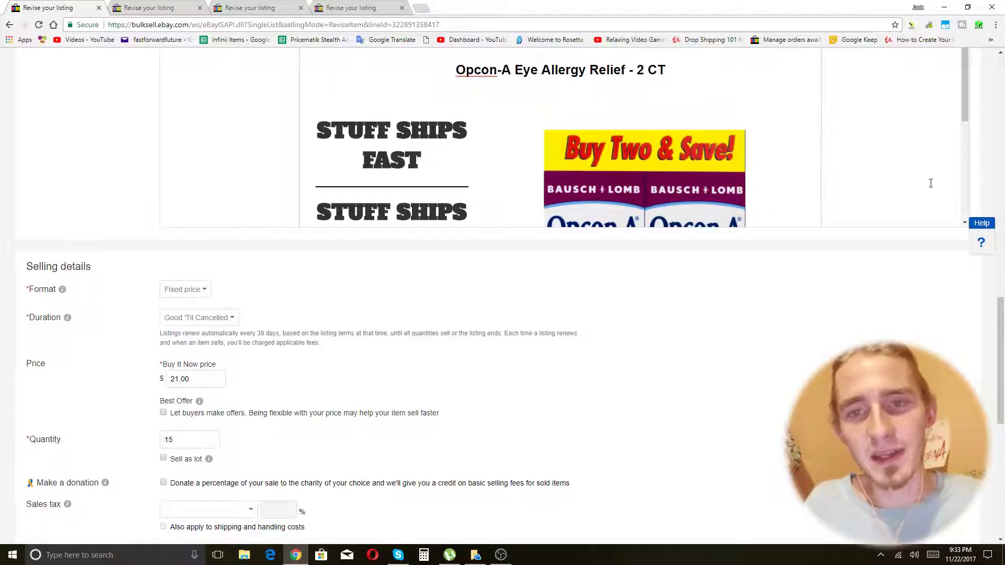
pyautogui.scroll(3, 931, 183)
pyautogui.scroll(-1, 868, 306)
pyautogui.scroll(-3, 868, 306)
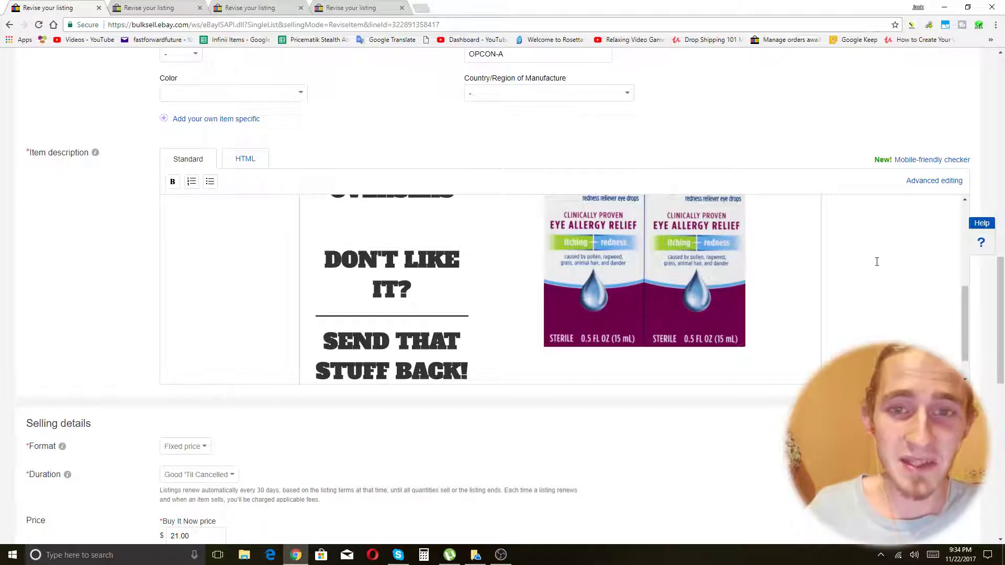
# Step: Check the Buy It Now price in the selling details and set the listing's quantity to 30
pyautogui.scroll(-5, 877, 261)
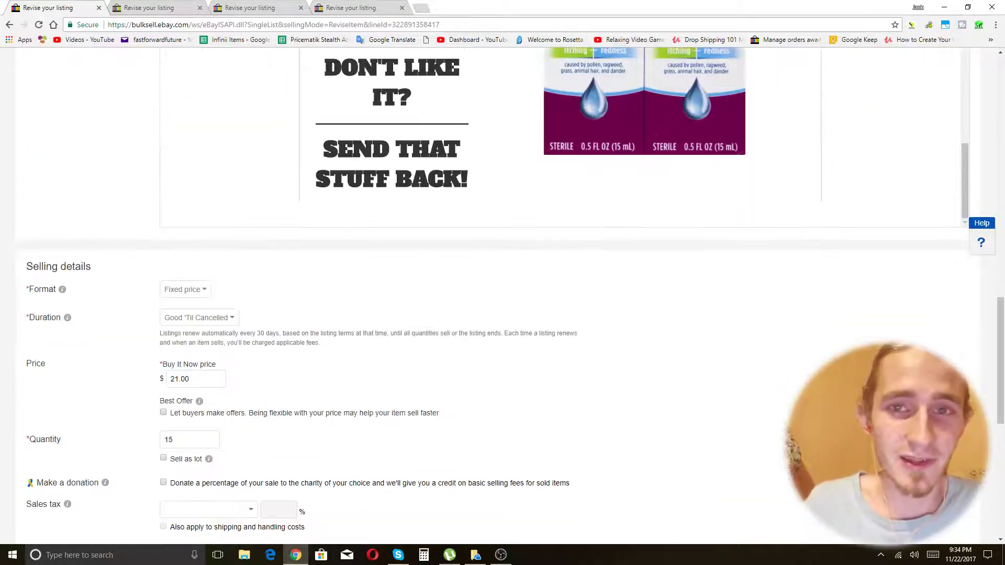
pyautogui.scroll(-2, 76, 254)
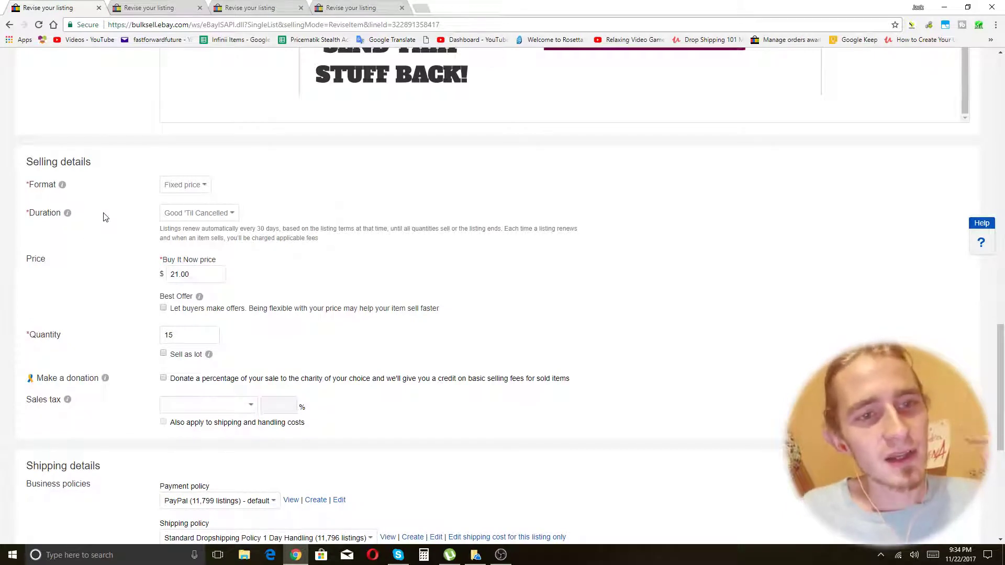
pyautogui.scroll(-1, 189, 197)
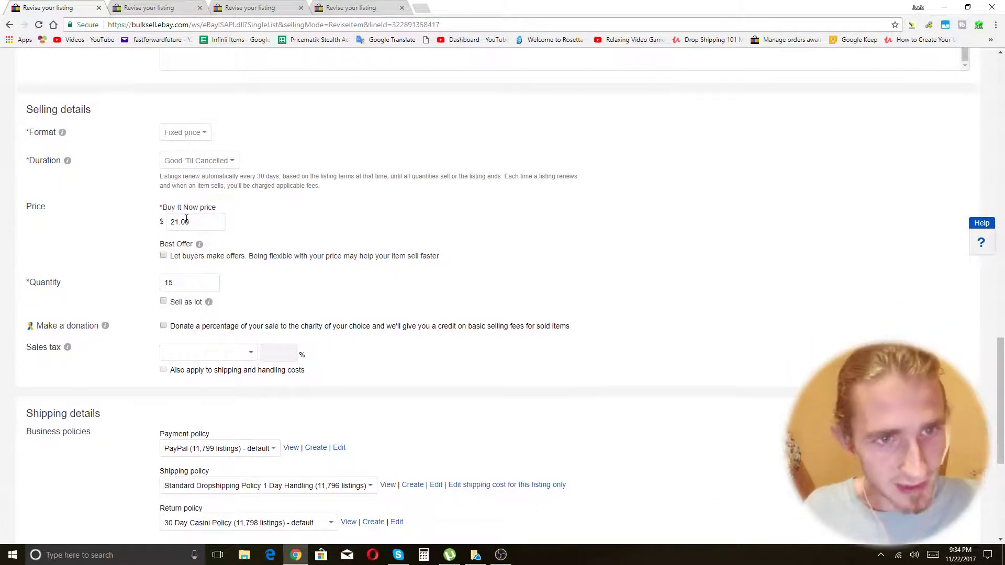
pyautogui.doubleClick(186, 220)
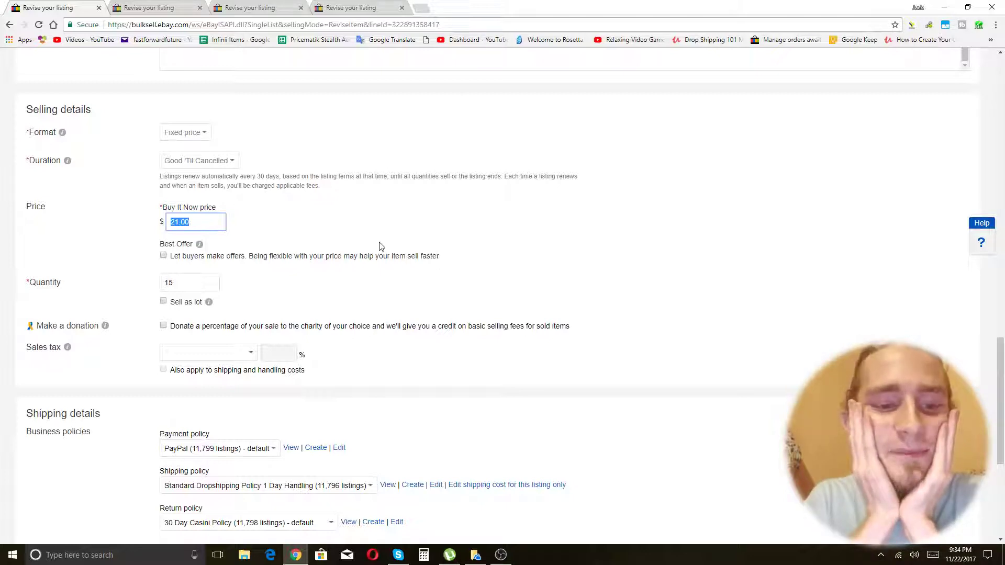
pyautogui.doubleClick(194, 289)
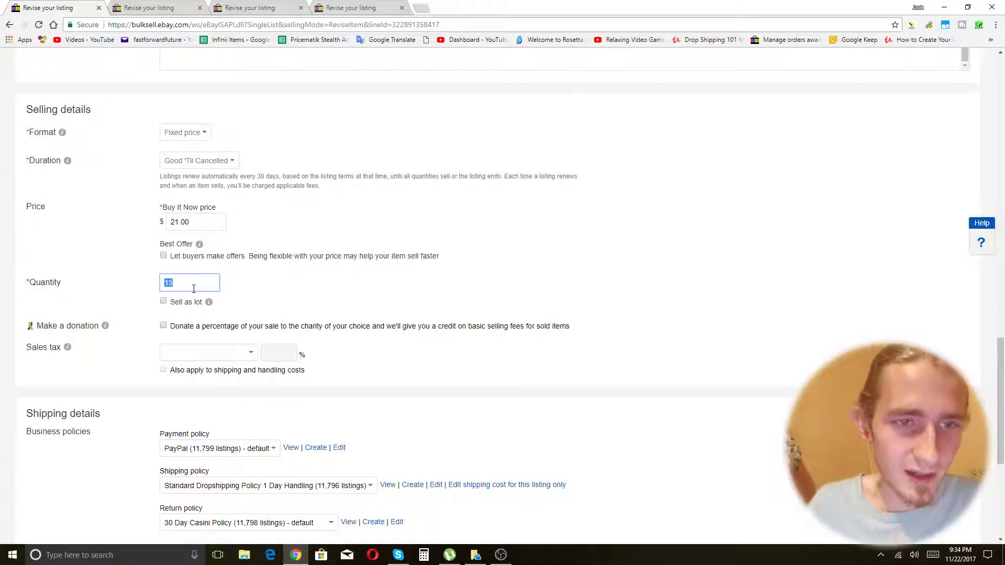
pyautogui.write('30')
pyautogui.click(575, 295)
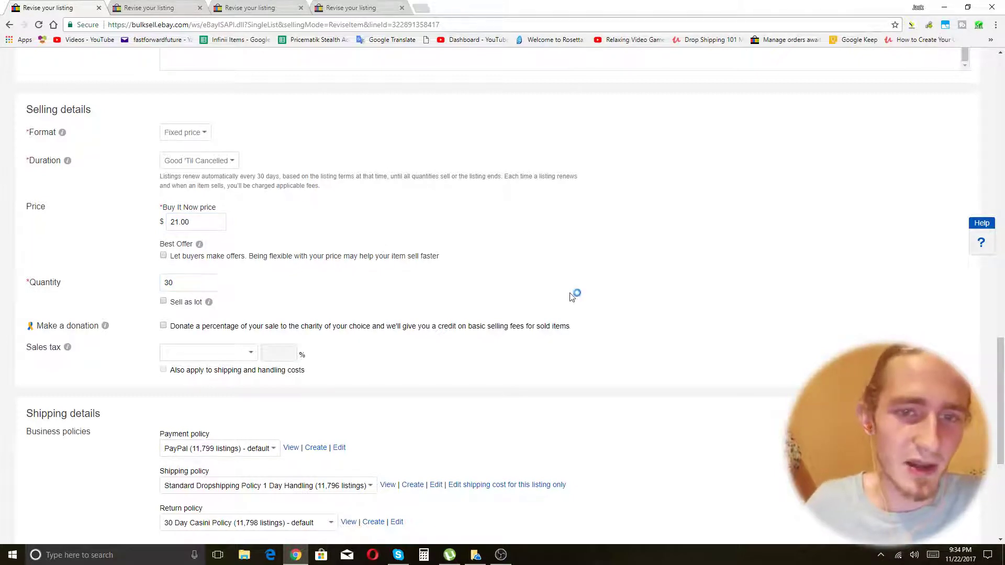
# Step: Recheck the quantity, look over the shipping policies and package details, and submit the update of the eye drops listing
pyautogui.scroll(-3, 434, 181)
pyautogui.scroll(4, 261, 318)
pyautogui.doubleClick(210, 338)
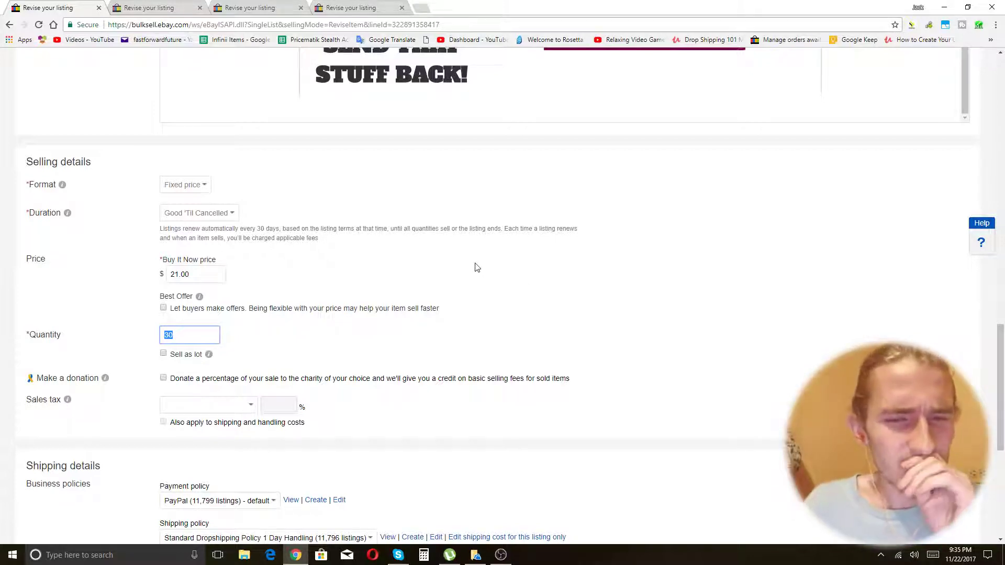
pyautogui.click(493, 227)
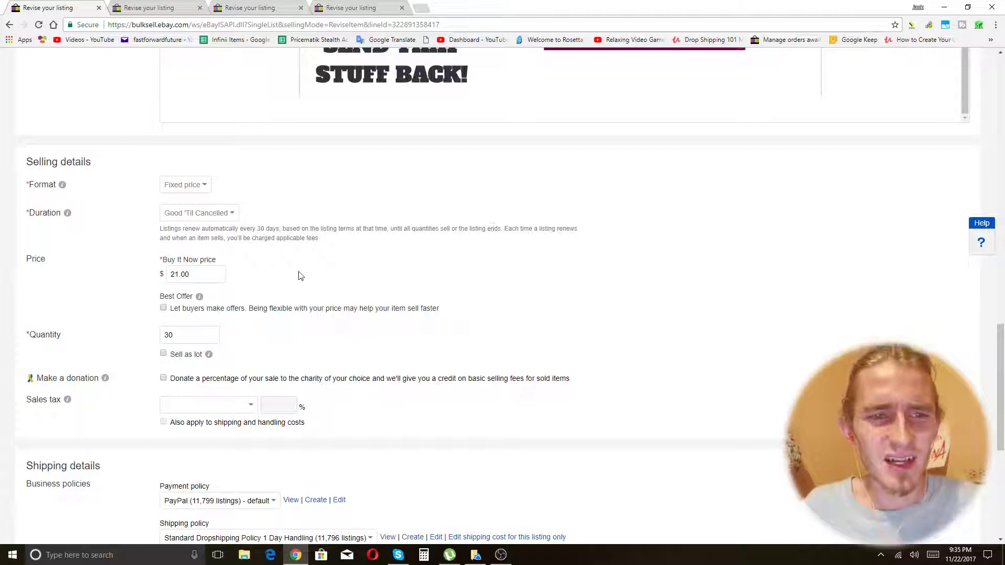
pyautogui.click(201, 335)
pyautogui.doubleClick(202, 335)
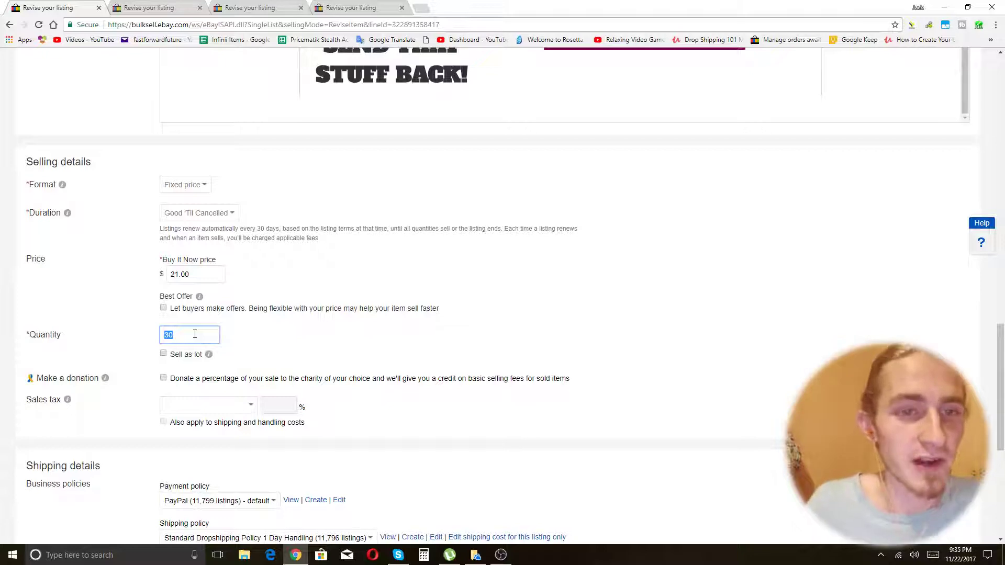
pyautogui.scroll(-2, 616, 296)
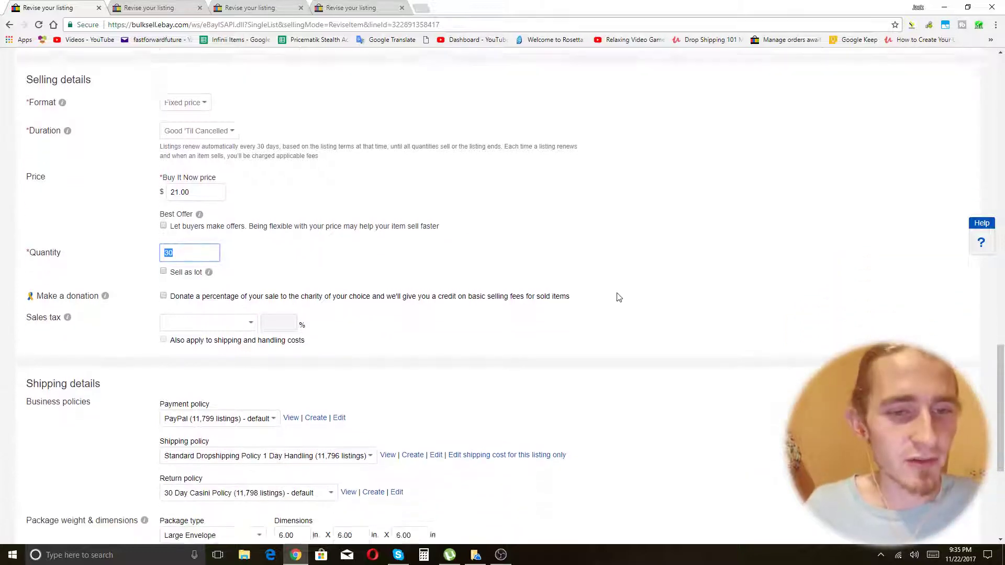
pyautogui.scroll(-3, 631, 257)
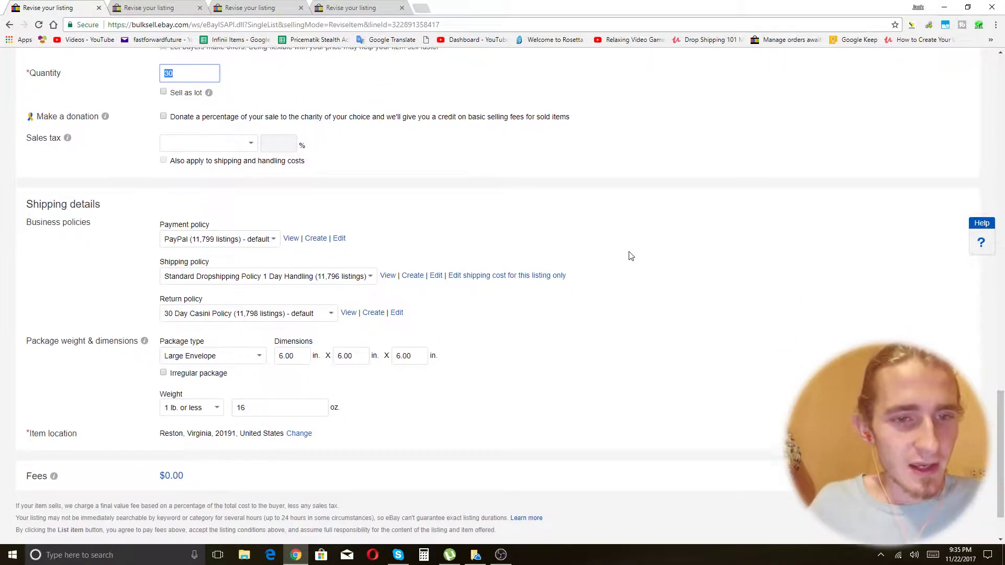
pyautogui.scroll(-2, 631, 256)
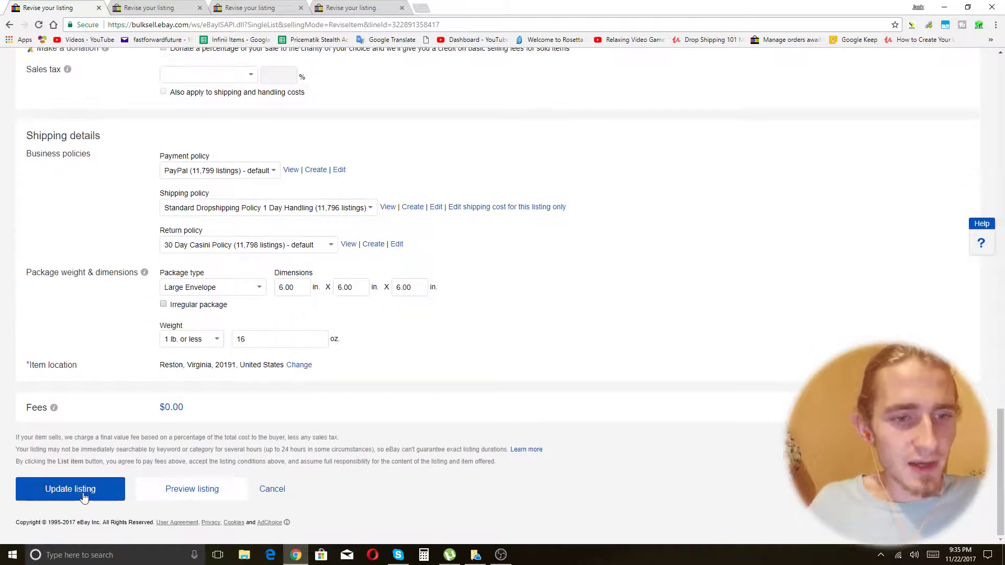
pyautogui.click(82, 494)
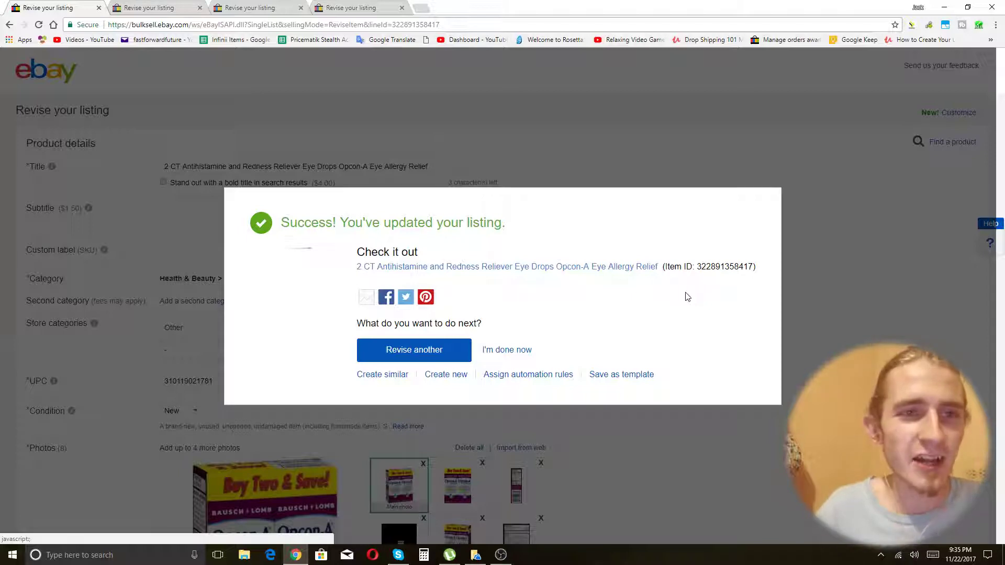
# Step: Look through the other open listing revisions and return to the updated eye drops listing
pyautogui.click(153, 6)
pyautogui.click(270, 6)
pyautogui.click(359, 6)
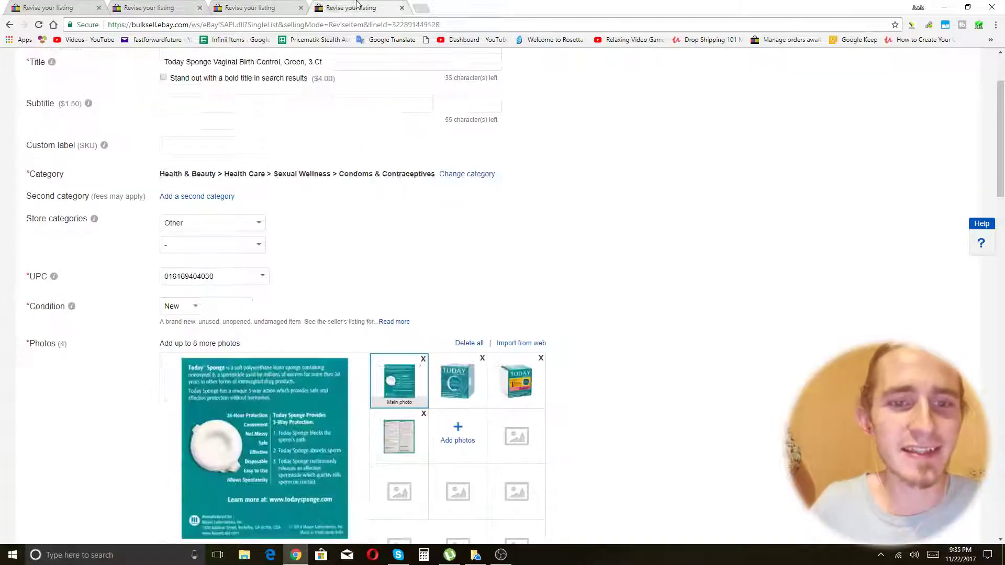
pyautogui.click(135, 5)
pyautogui.click(47, 7)
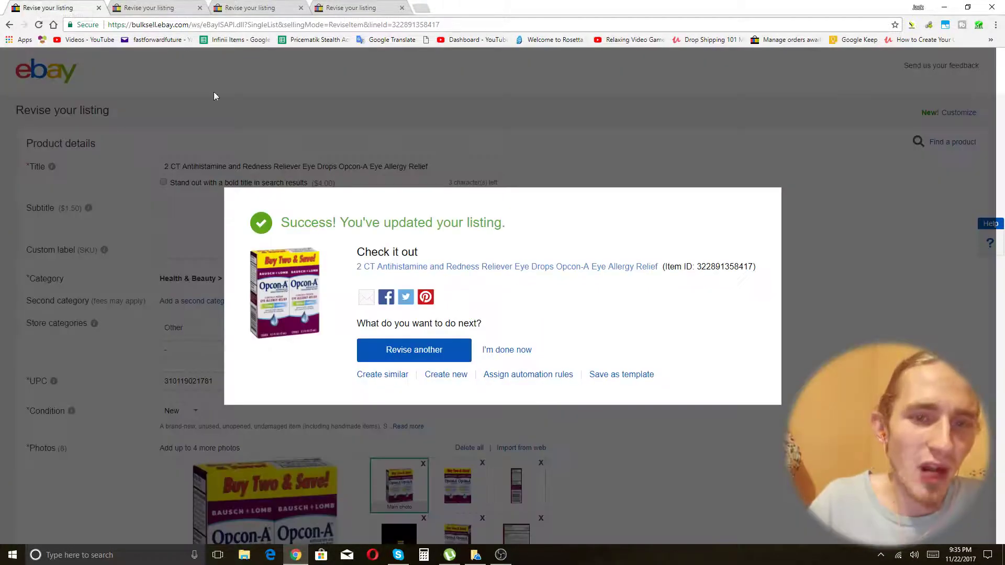